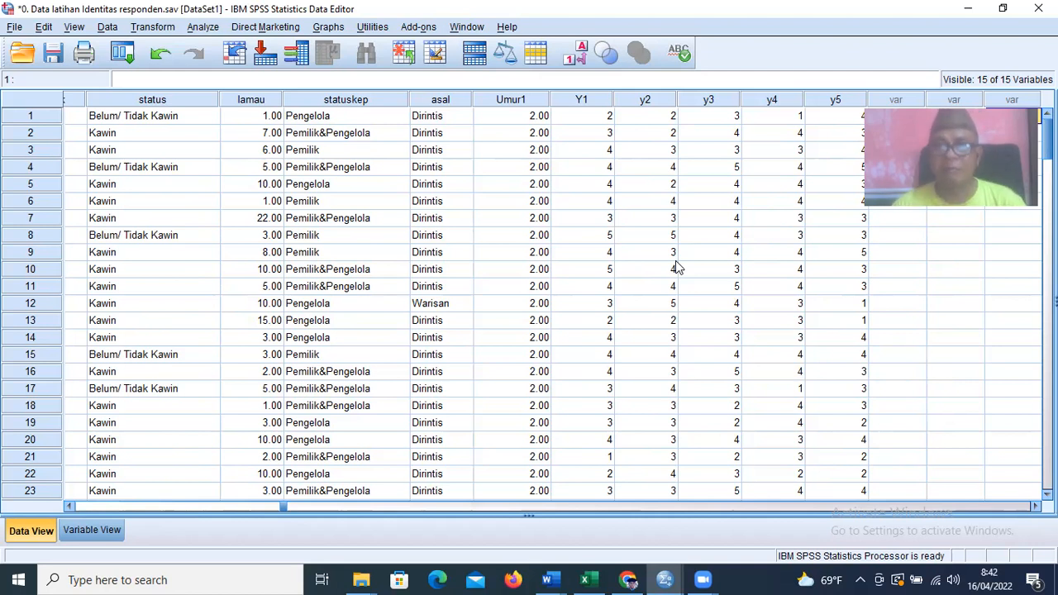
# Step: Go back to the first columns of the data sheet and select the first respondent's JK value
pyautogui.click(456, 257)
pyautogui.press('Left')
pyautogui.press('Left')
pyautogui.press('Left')
pyautogui.press('Left')
pyautogui.press('Left')
pyautogui.press('Left')
pyautogui.press('Left')
pyautogui.press('Left')
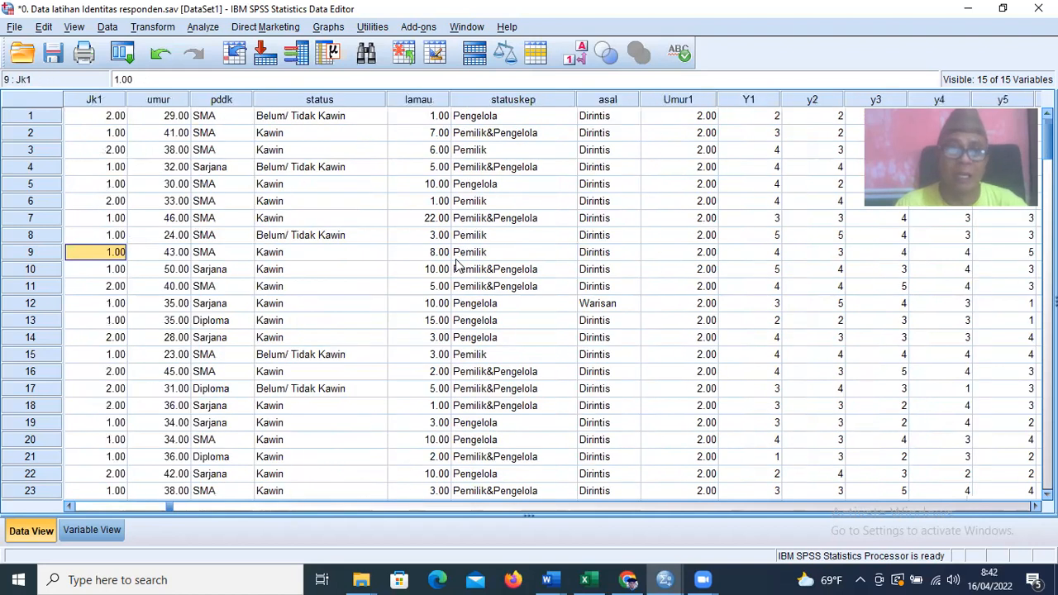
pyautogui.press('Right')
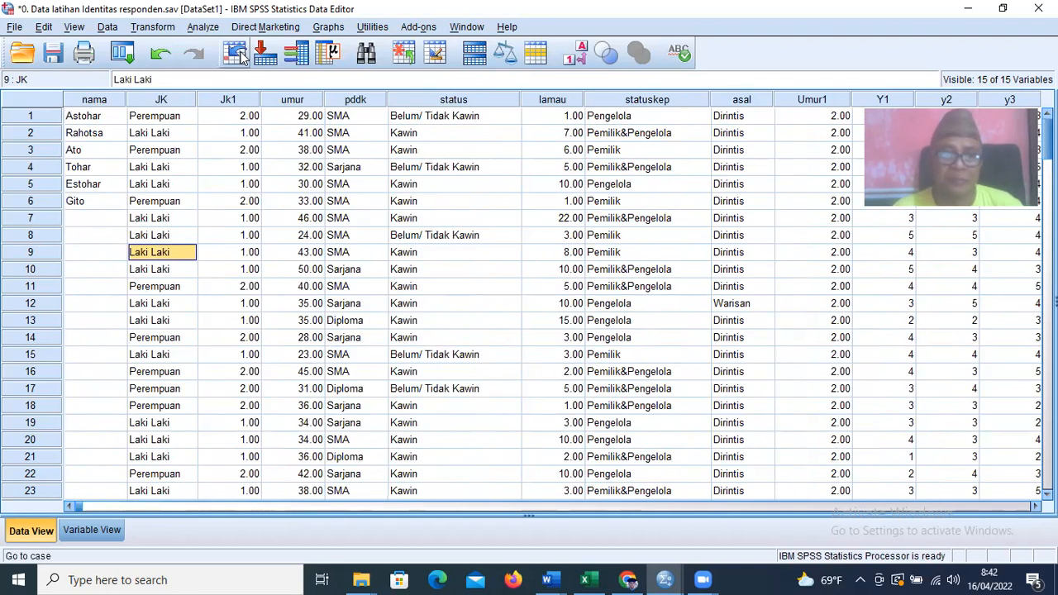
pyautogui.click(169, 120)
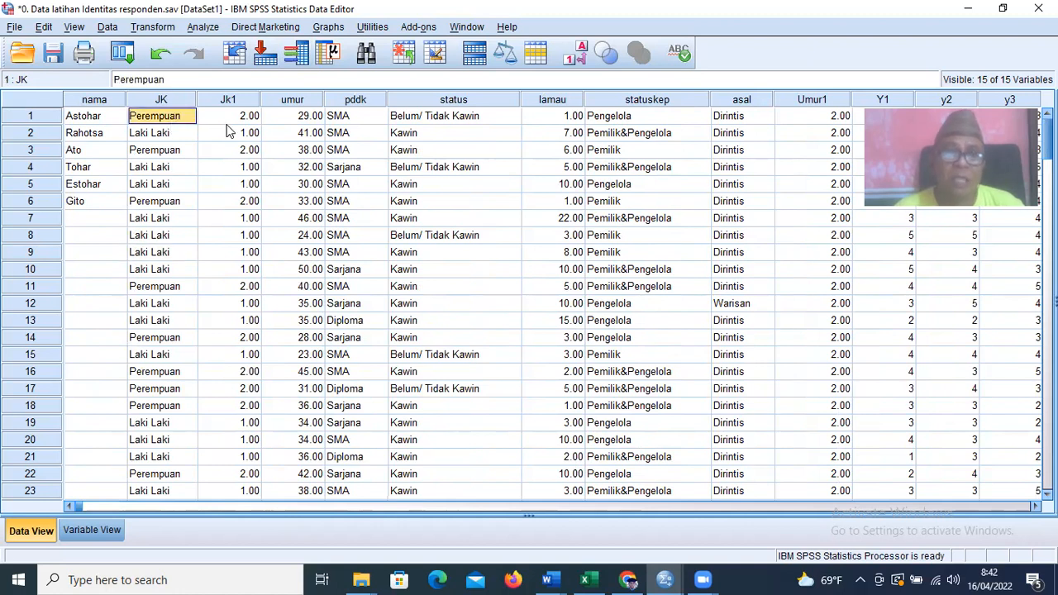
# Step: Review the pddk, umur, Umur1, statuskep, lamau and status columns of the respondent data
pyautogui.click(337, 100)
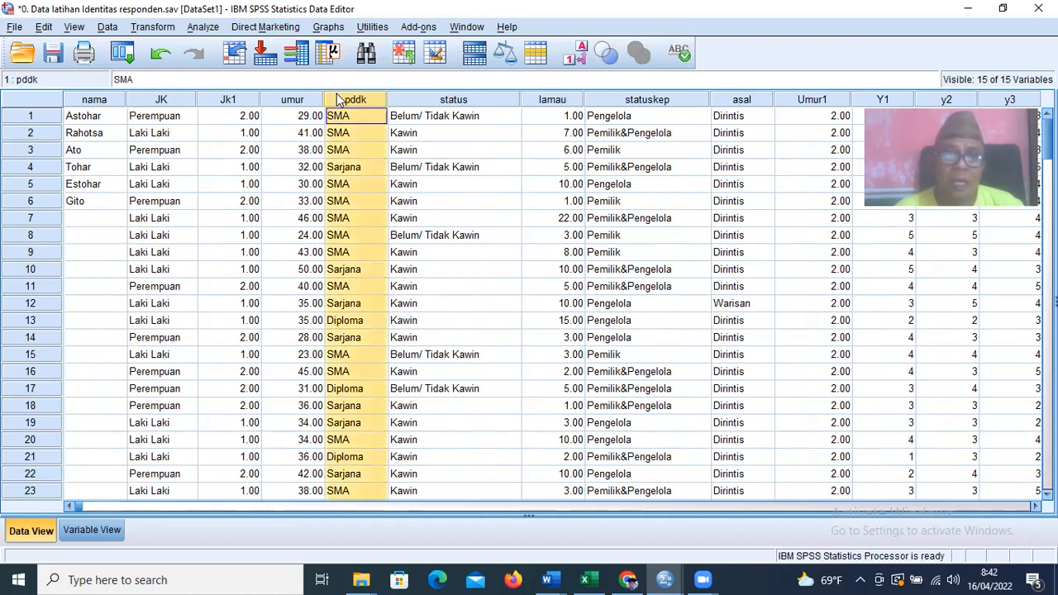
pyautogui.click(314, 101)
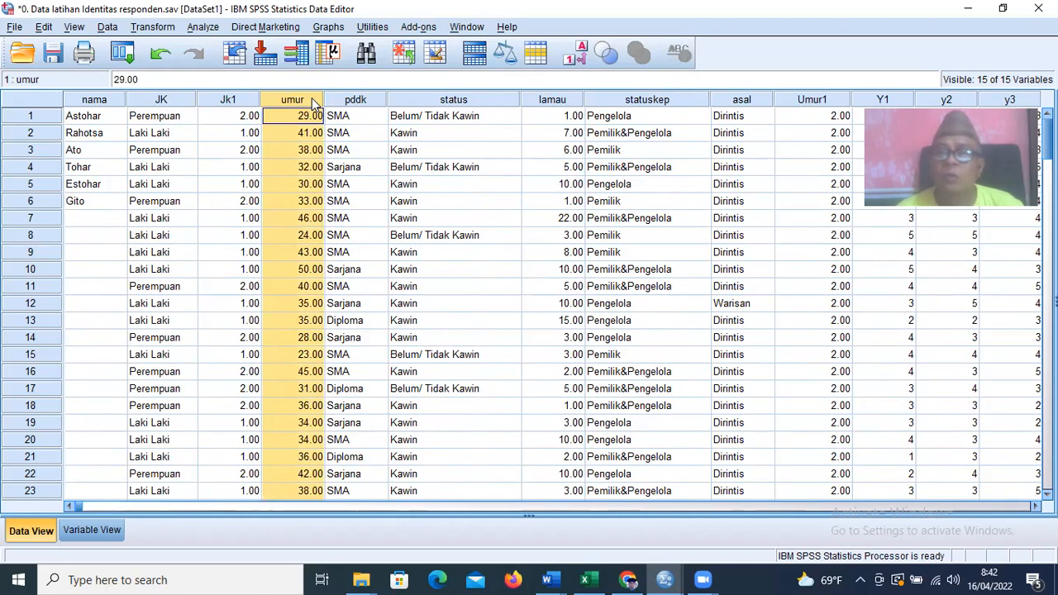
pyautogui.click(792, 102)
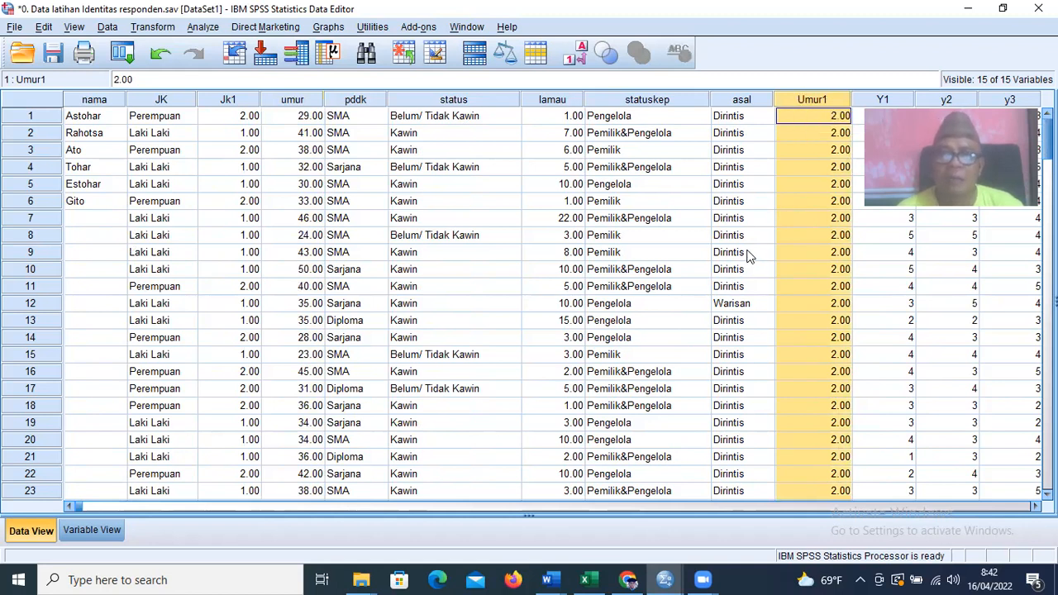
pyautogui.click(658, 100)
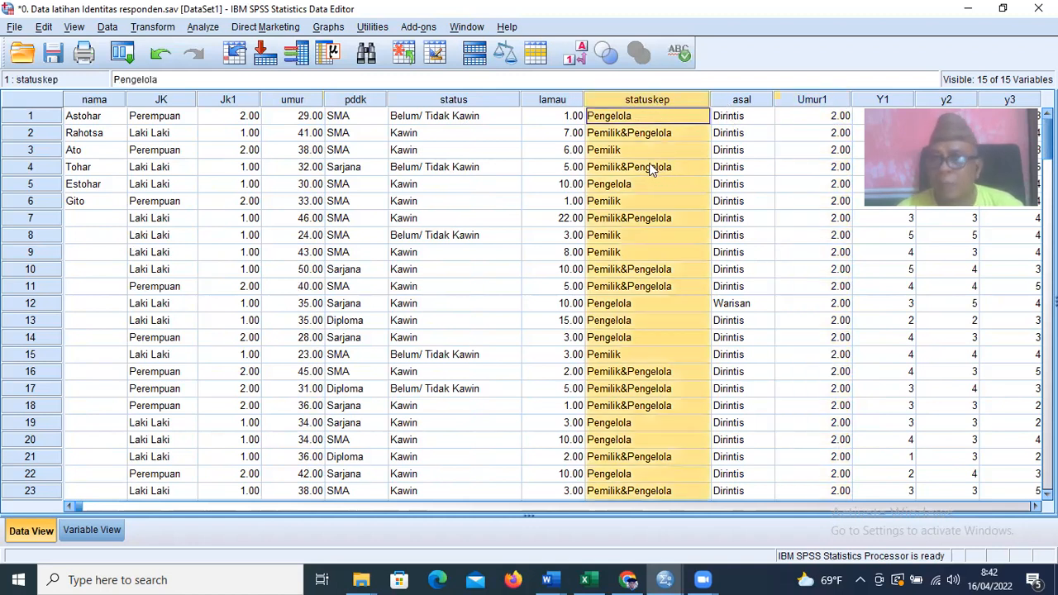
pyautogui.click(538, 101)
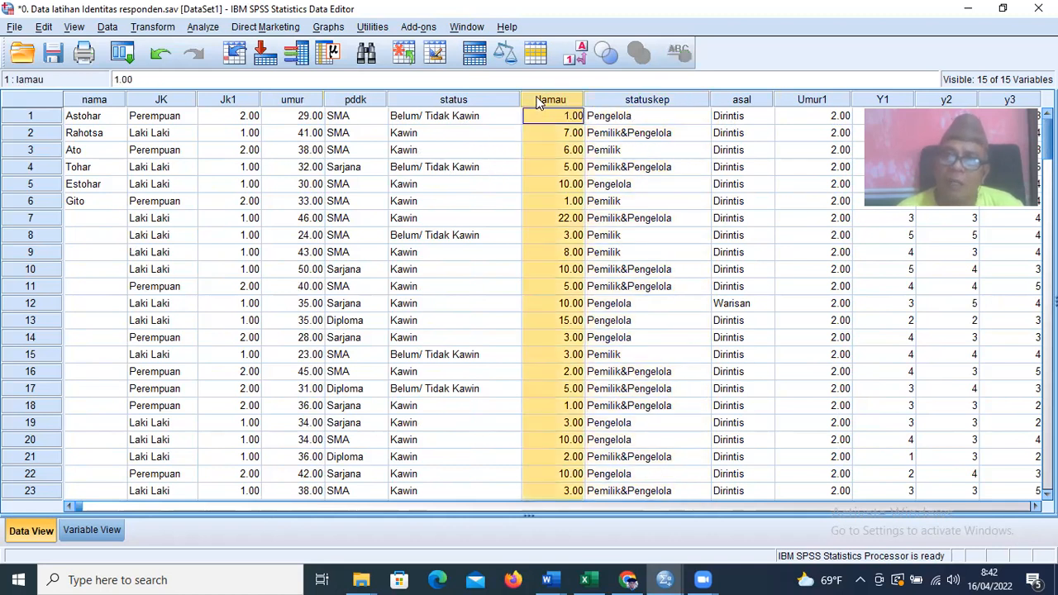
pyautogui.click(389, 100)
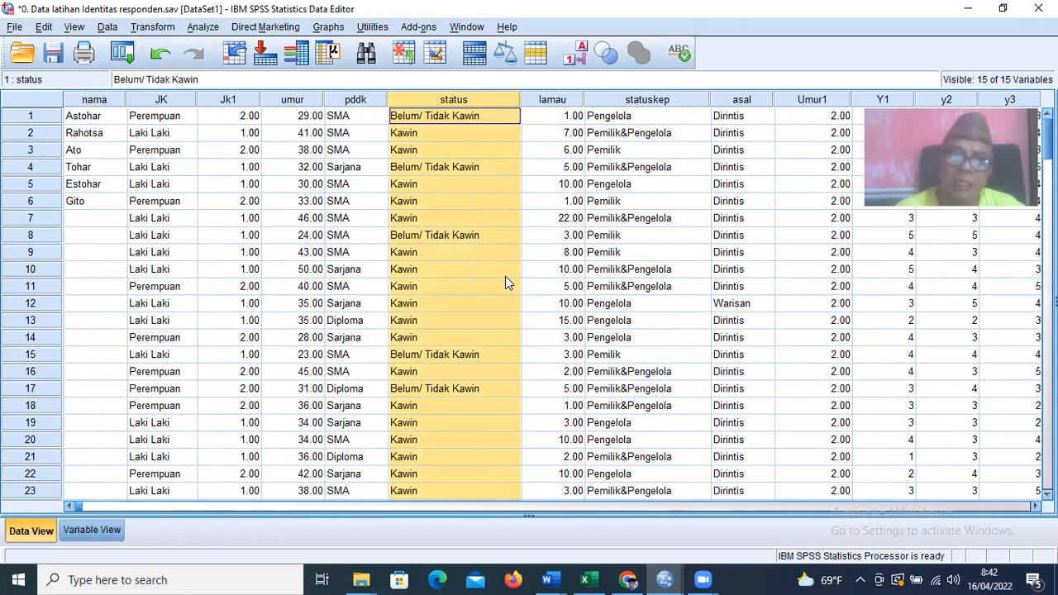
# Step: Compare the umur, lamau, status, statuskep and asal identity columns across the respondents
pyautogui.press('Right')
pyautogui.press('Right')
pyautogui.press('Right')
pyautogui.press('Right')
pyautogui.press('Right')
pyautogui.press('Right')
pyautogui.press('Right')
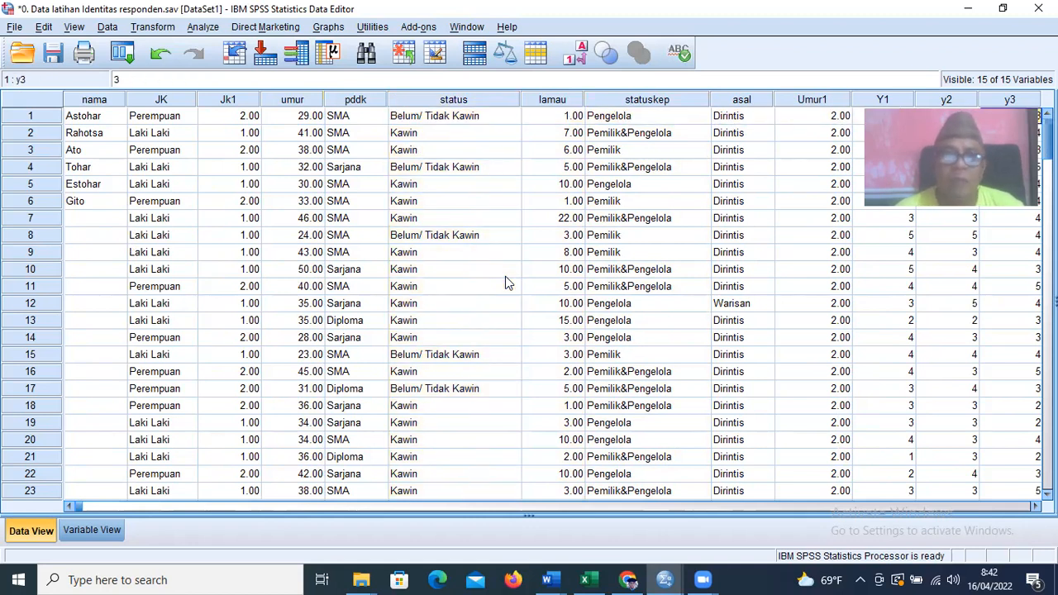
pyautogui.press('Left')
pyautogui.press('Left')
pyautogui.press('Left')
pyautogui.press('Left')
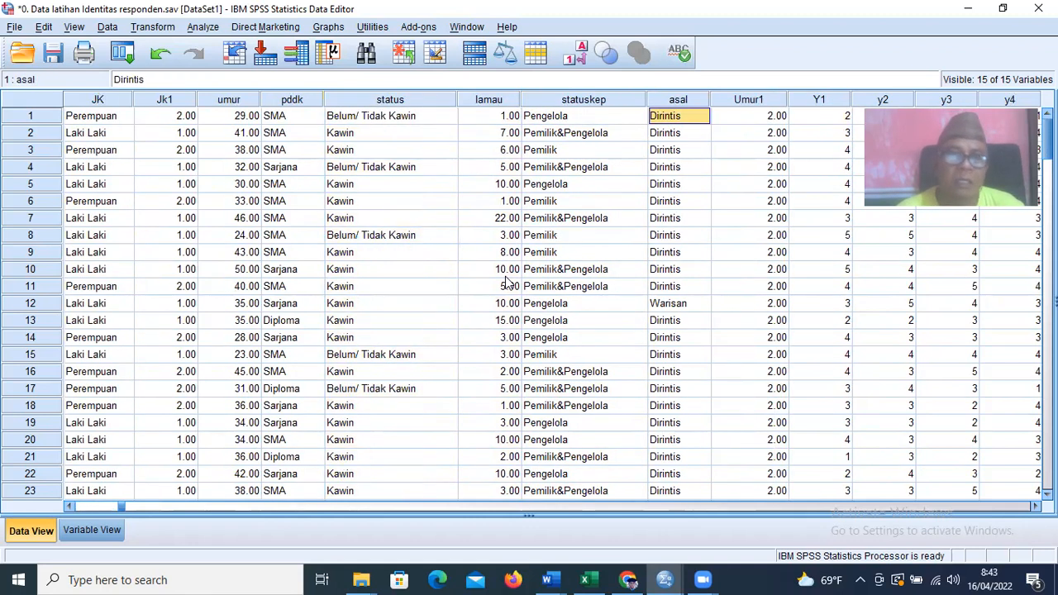
pyautogui.click(253, 100)
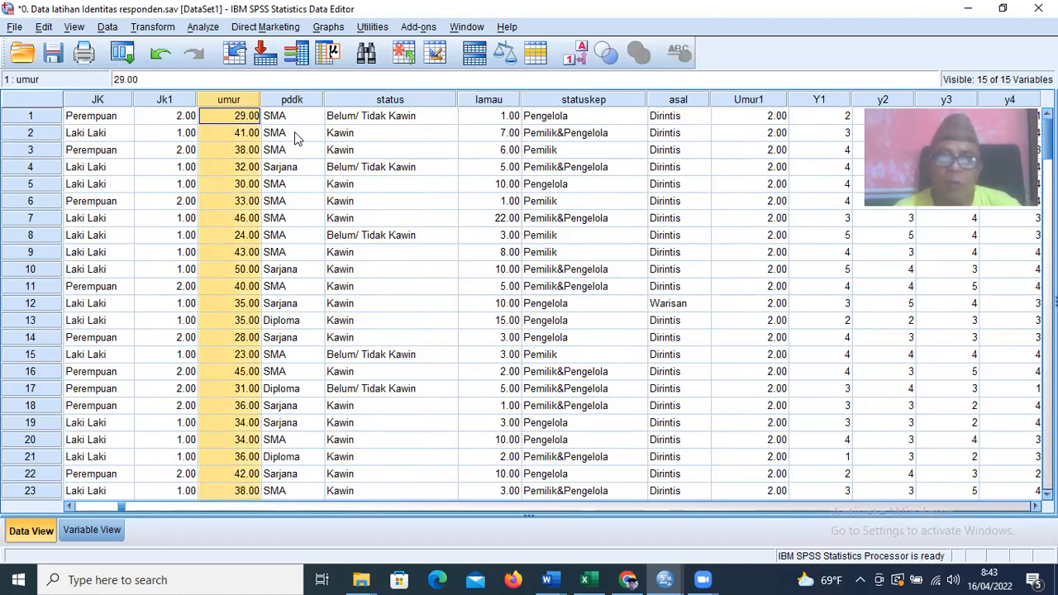
pyautogui.click(484, 100)
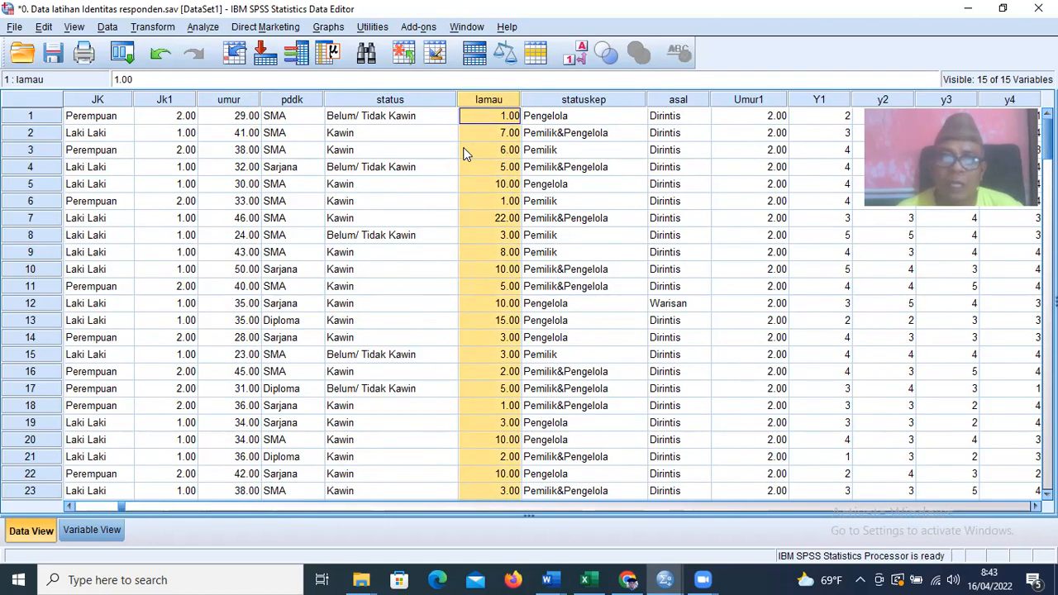
pyautogui.click(406, 101)
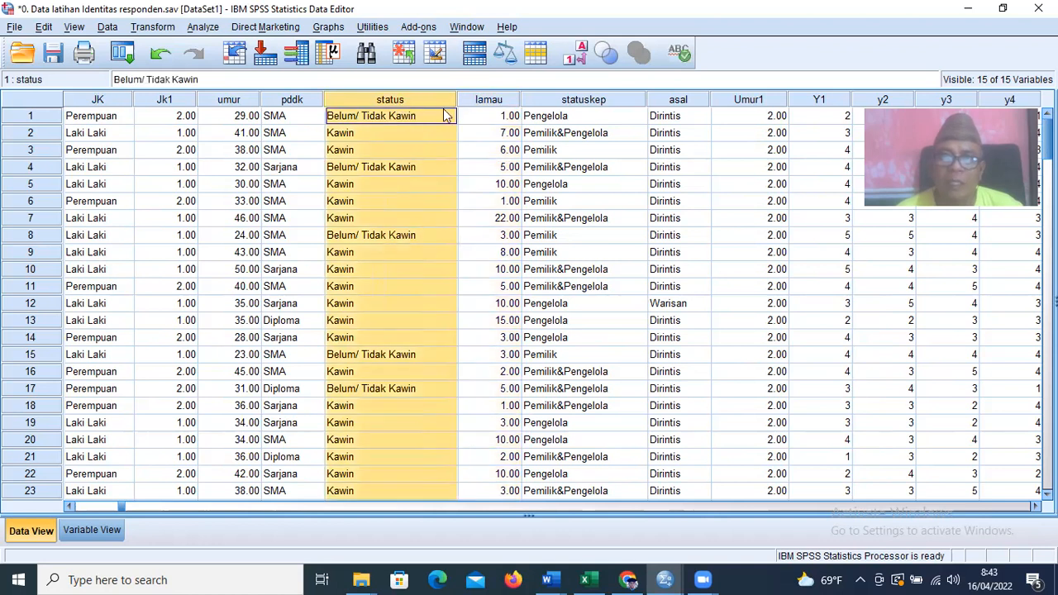
pyautogui.click(604, 102)
pyautogui.click(683, 100)
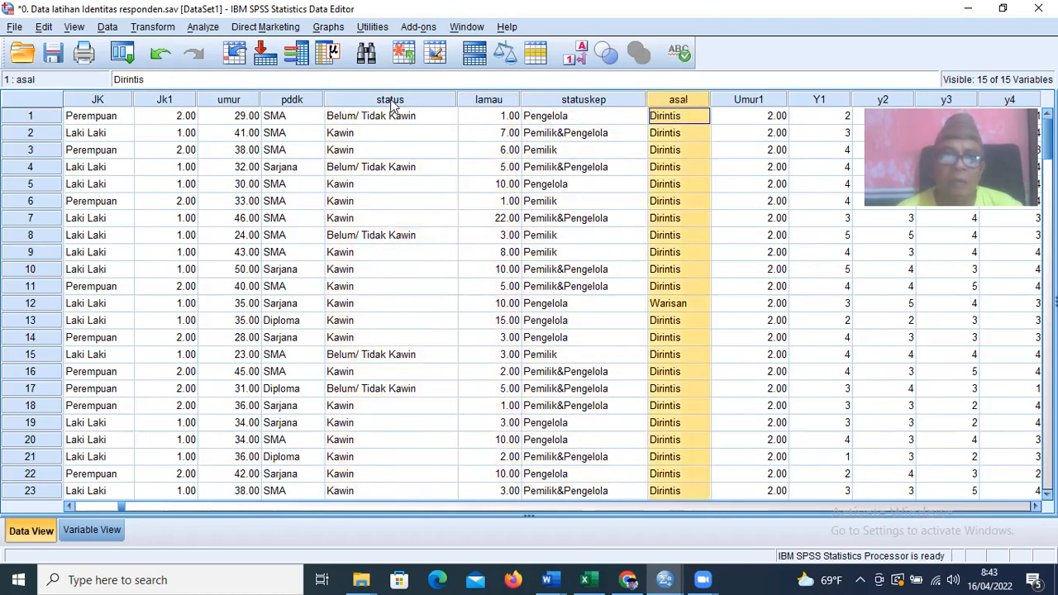
pyautogui.click(480, 101)
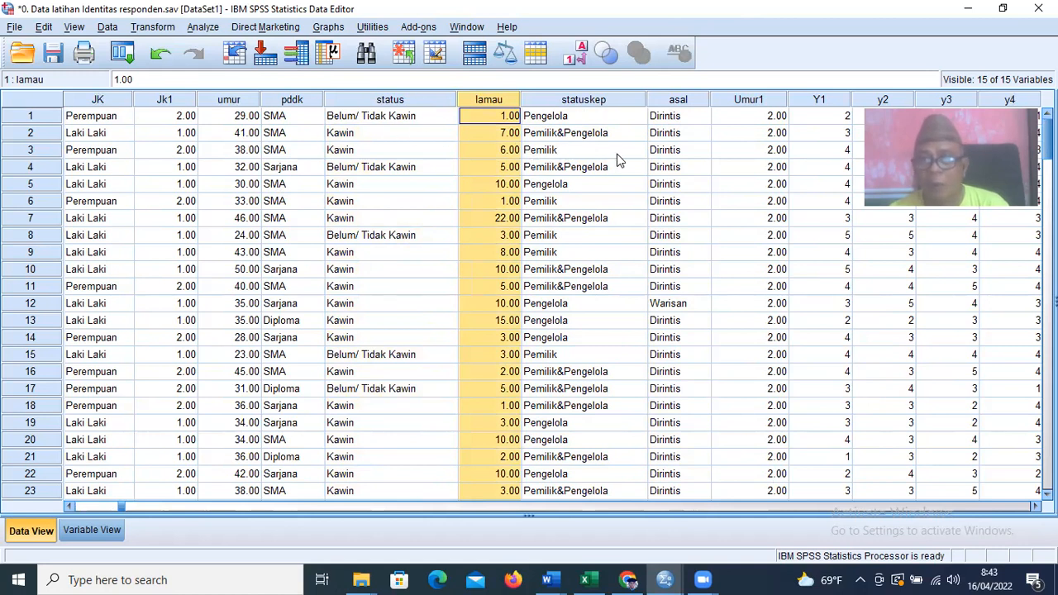
# Step: Examine the questionnaire item columns Y1, y2 and y3 that follow the identity variables
pyautogui.press('Right')
pyautogui.press('Right')
pyautogui.press('Right')
pyautogui.press('Right')
pyautogui.press('Right')
pyautogui.press('Right')
pyautogui.press('Right')
pyautogui.press('Right')
pyautogui.press('Right')
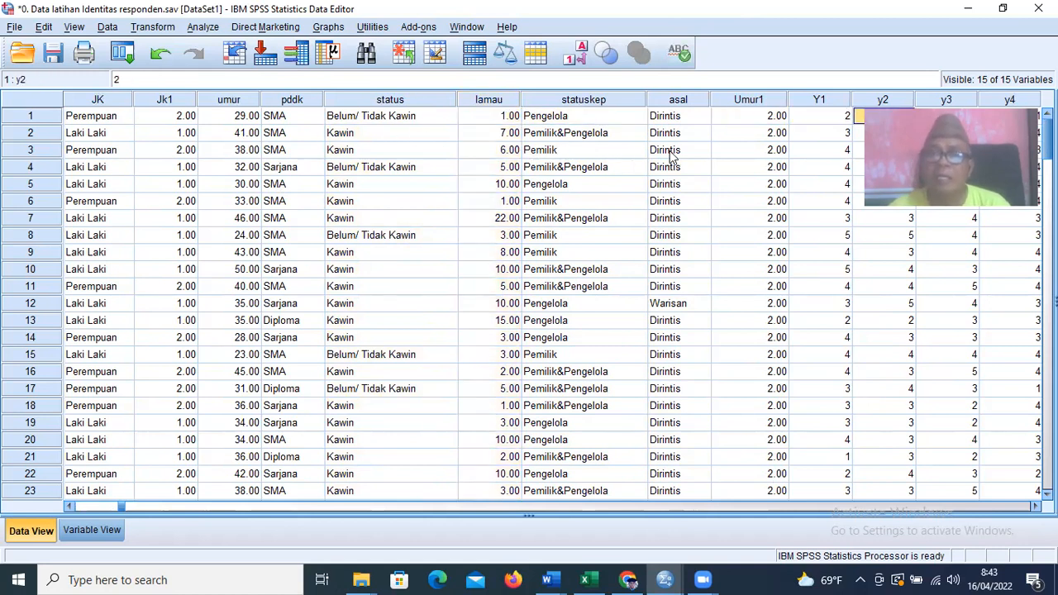
pyautogui.press('Right')
pyautogui.press('Right')
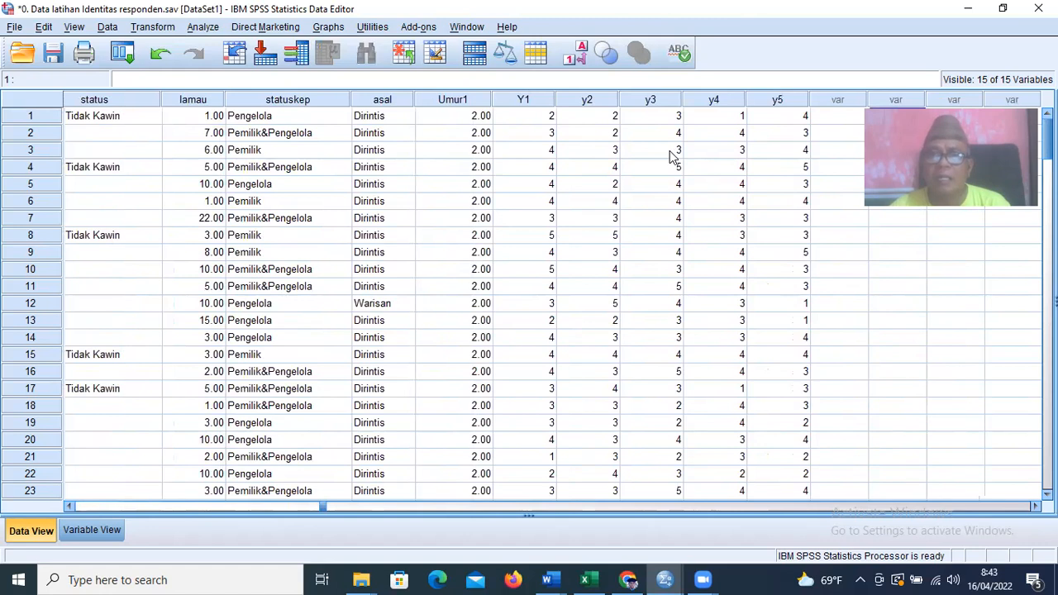
pyautogui.click(521, 116)
pyautogui.click(524, 101)
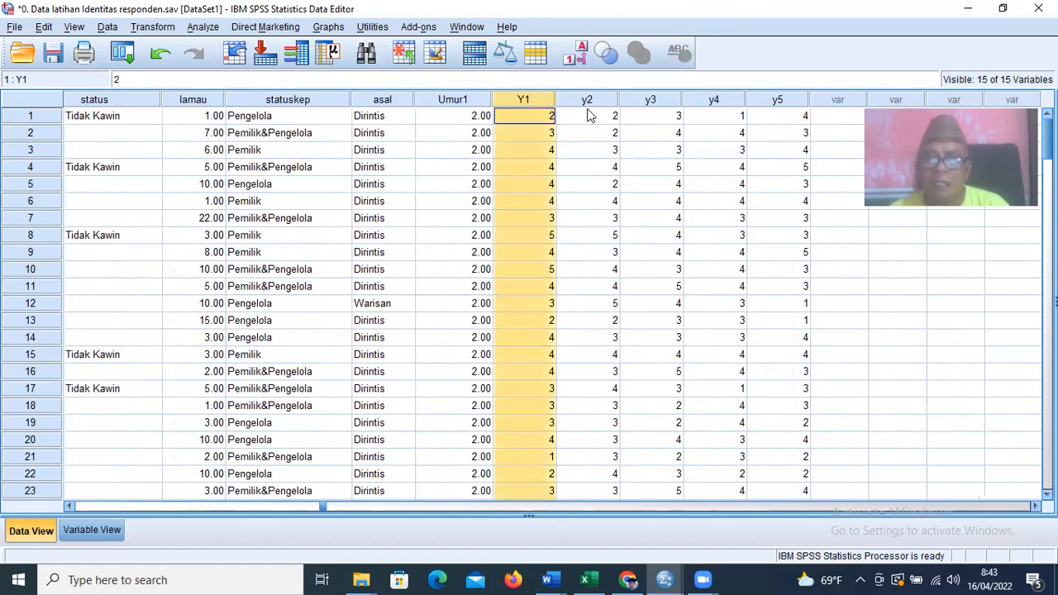
pyautogui.click(591, 100)
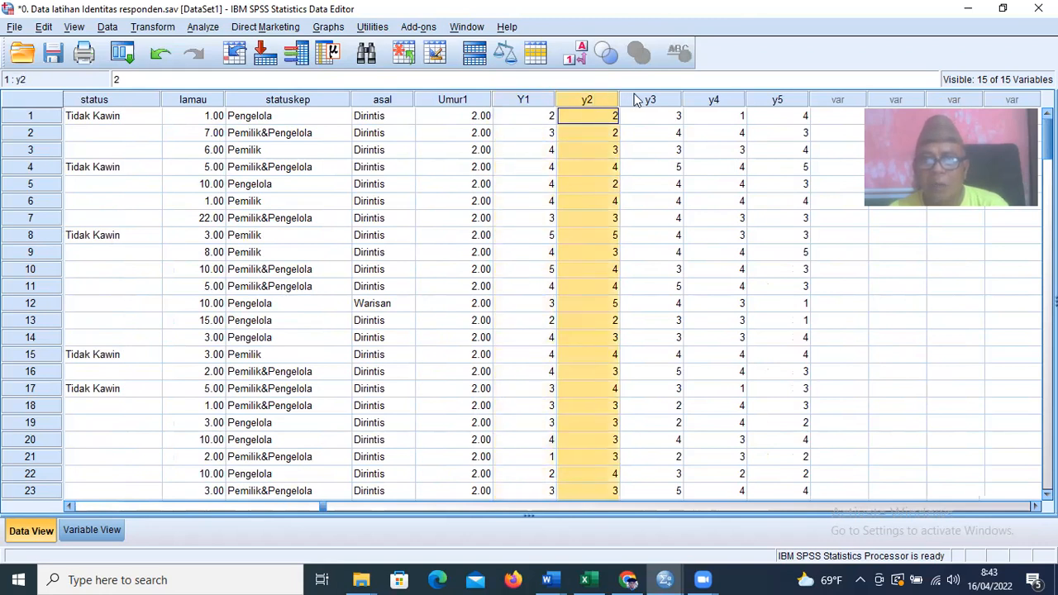
pyautogui.click(637, 100)
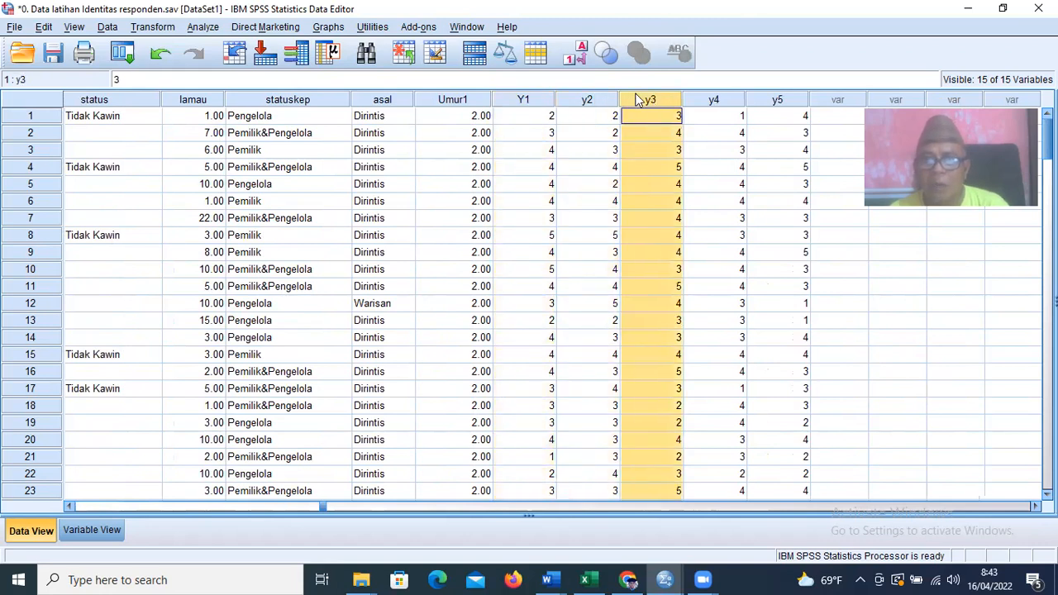
pyautogui.click(535, 102)
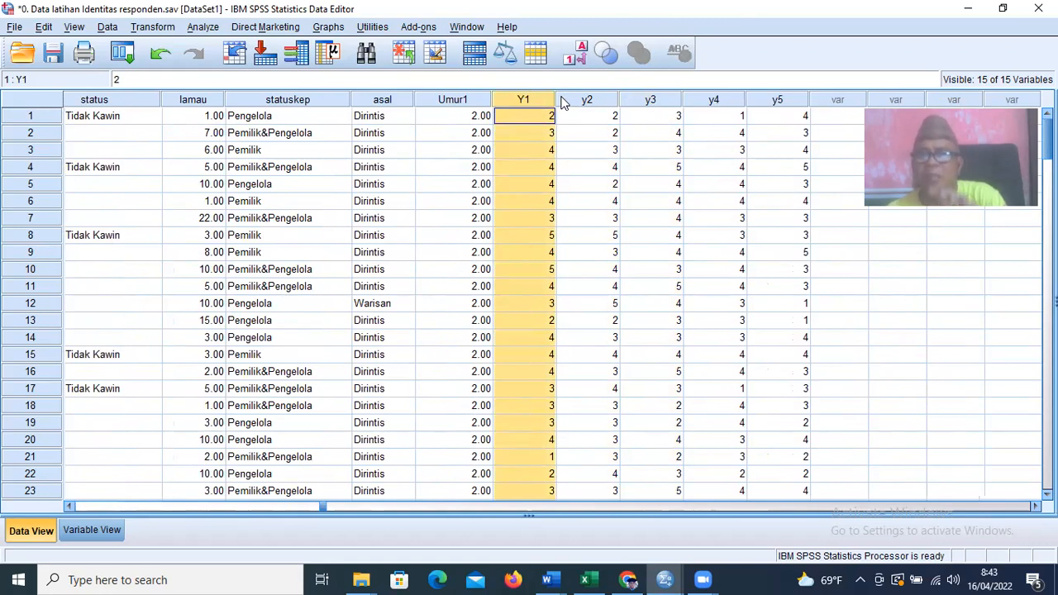
pyautogui.click(575, 102)
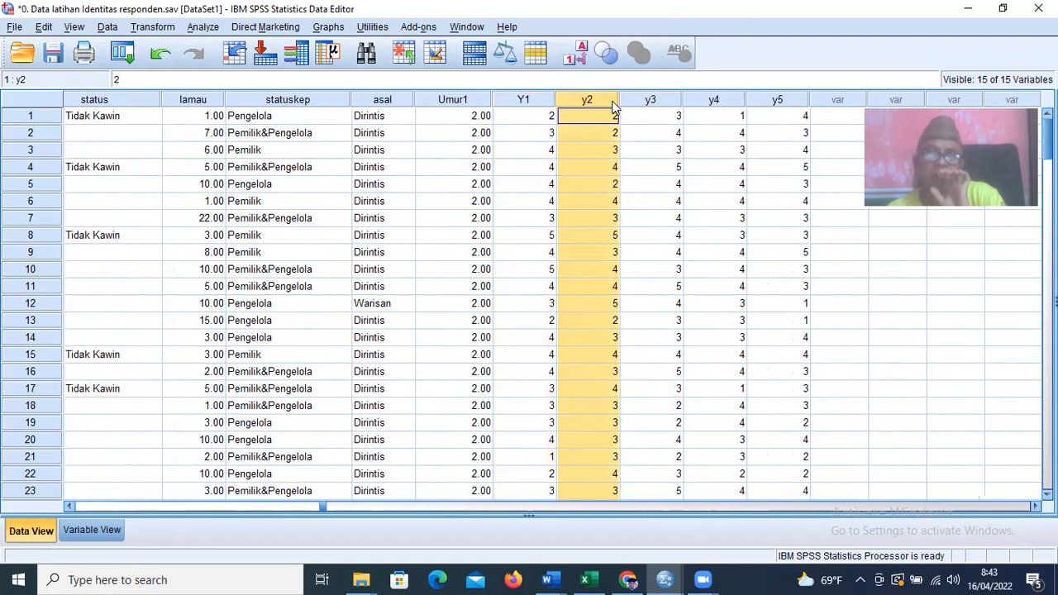
# Step: Check the labels of variables Y1 to y5 in the variable definitions, and select the first empty data column after y5
pyautogui.click(104, 529)
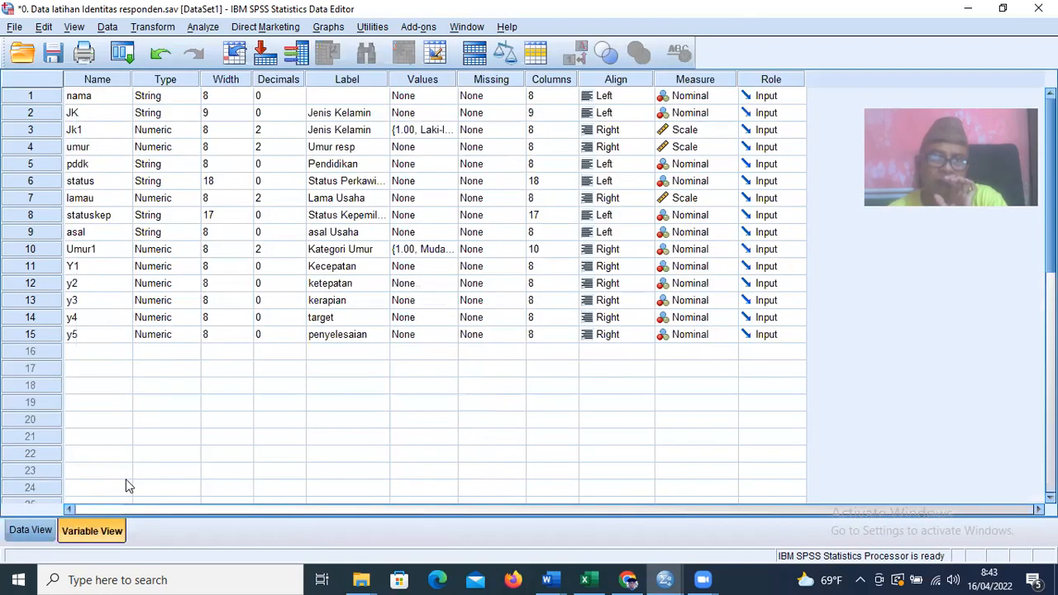
pyautogui.click(344, 337)
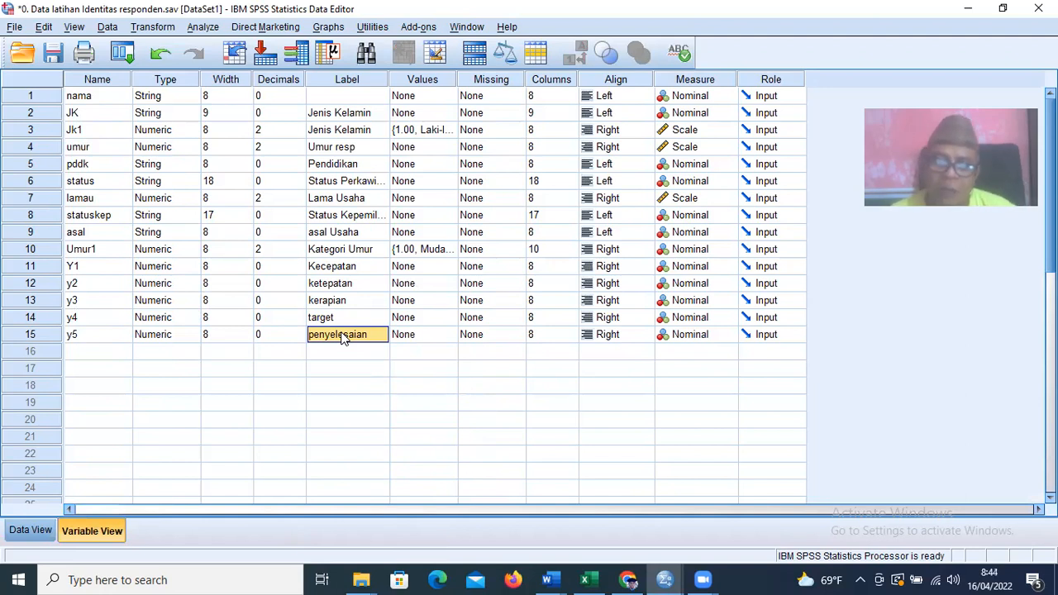
pyautogui.click(42, 532)
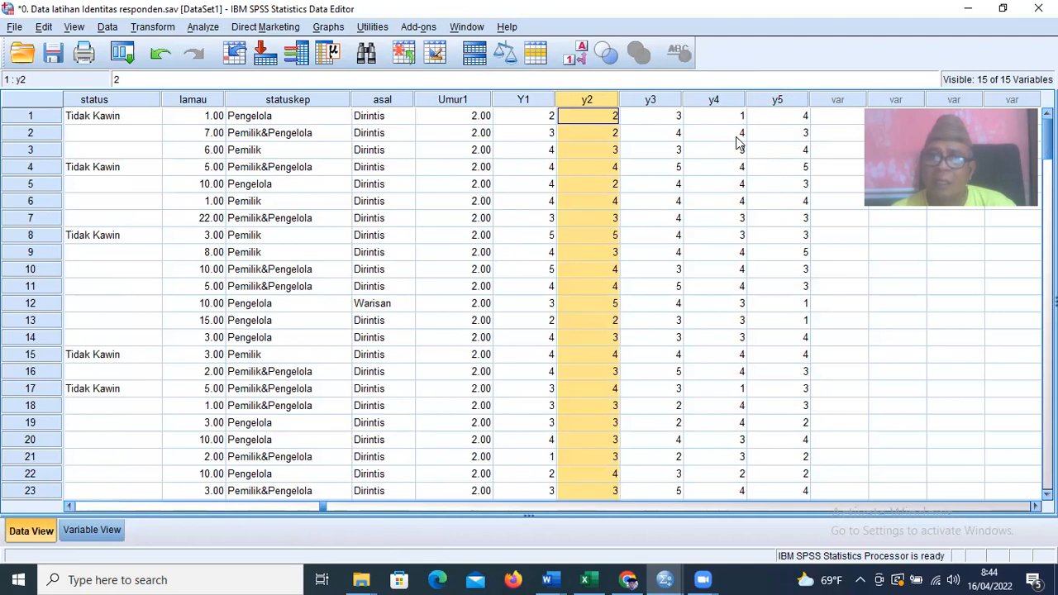
pyautogui.click(832, 121)
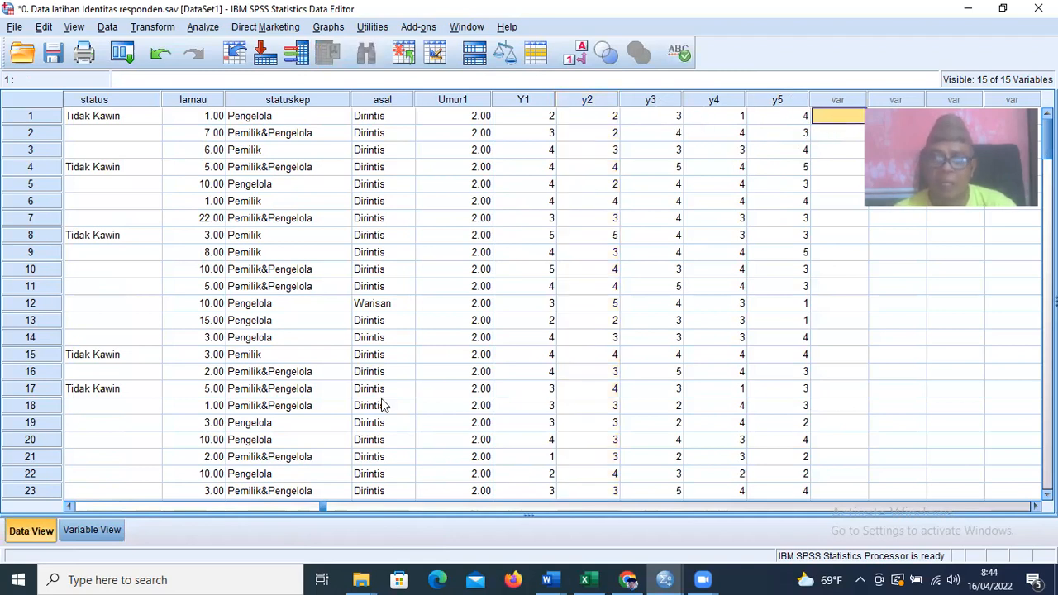
# Step: Switch to the Excel workbook and look across the first respondent's scores in the likert 5, likert 7 and following blocks
pyautogui.click(589, 580)
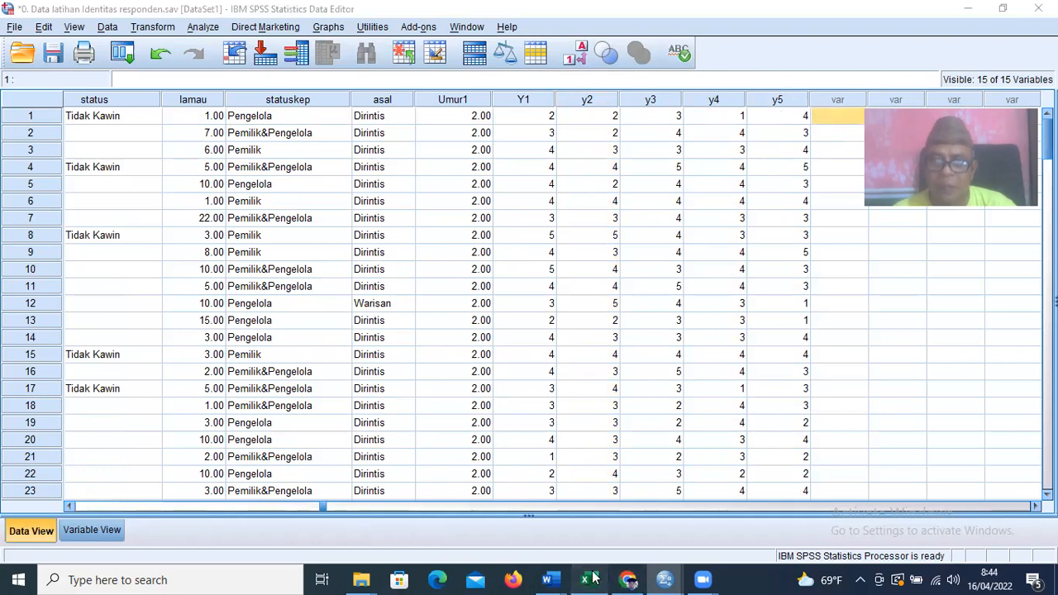
pyautogui.scroll(20, 512, 338)
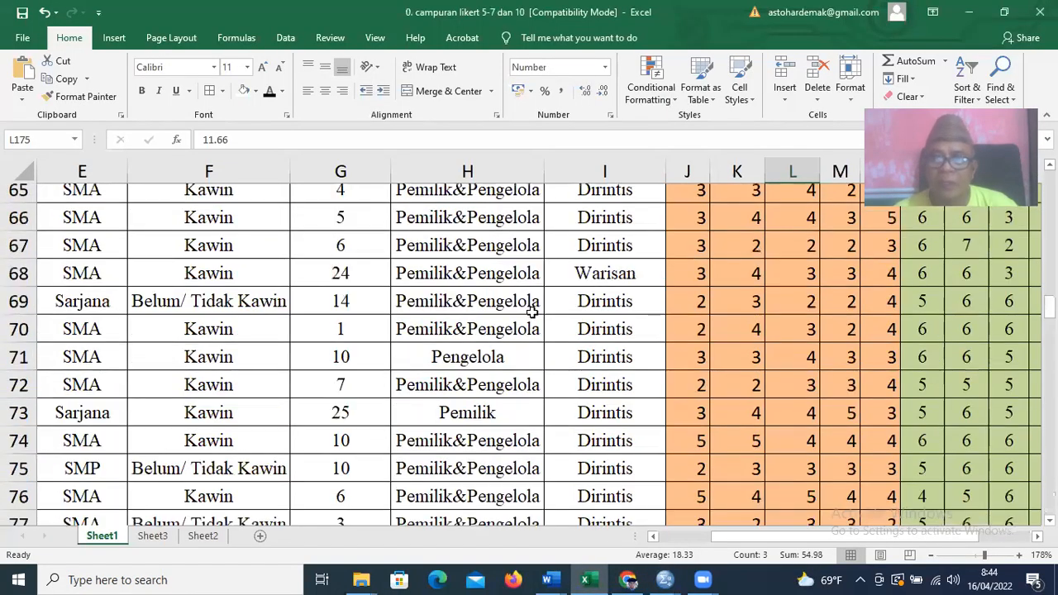
pyautogui.scroll(20, 578, 297)
pyautogui.click(702, 254)
pyautogui.press('Right')
pyautogui.press('Right')
pyautogui.press('Right')
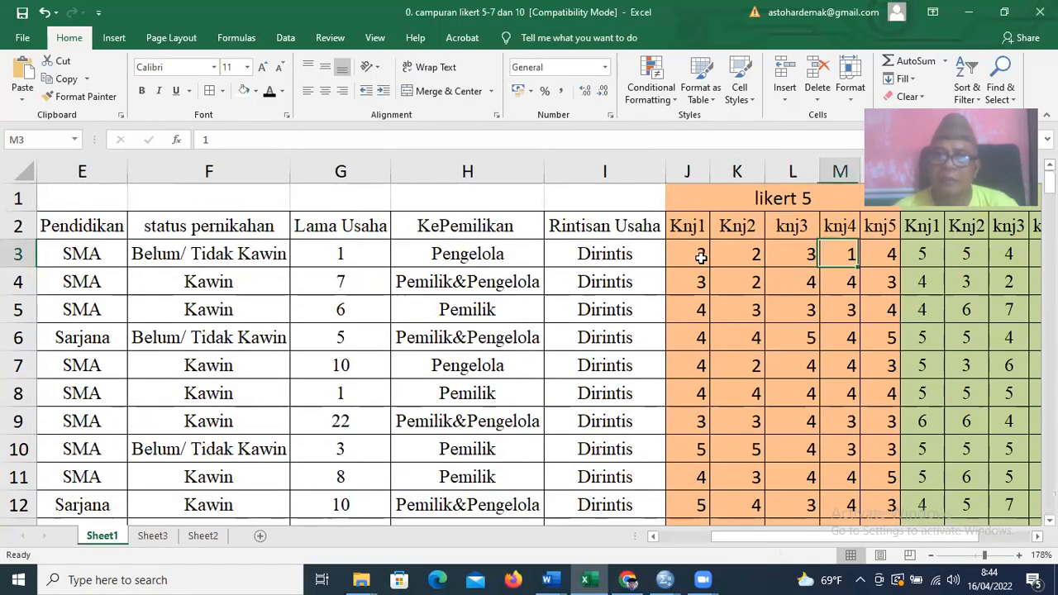
pyautogui.press('Right')
pyautogui.press('Right')
pyautogui.press('Right')
pyautogui.press('Right')
pyautogui.press('Right')
pyautogui.press('Right')
pyautogui.press('Right')
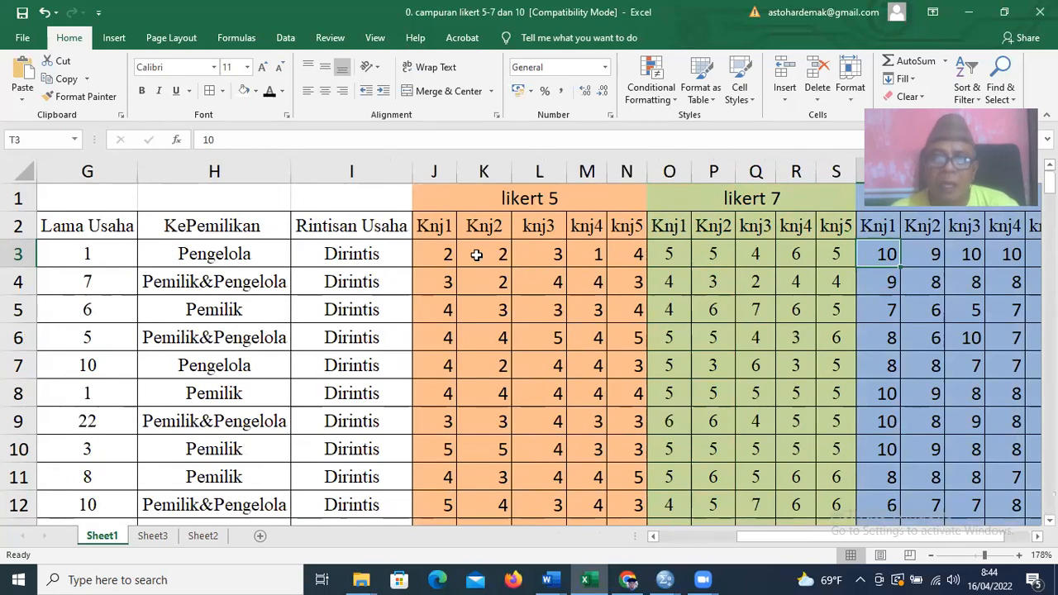
# Step: Review the first respondent's five likert 5 scores from Knj1 to knj5 in row 3
pyautogui.click(439, 253)
pyautogui.click(488, 259)
pyautogui.click(539, 256)
pyautogui.click(585, 255)
pyautogui.click(632, 254)
pyautogui.scroll(-3, 603, 314)
pyautogui.scroll(3, 604, 314)
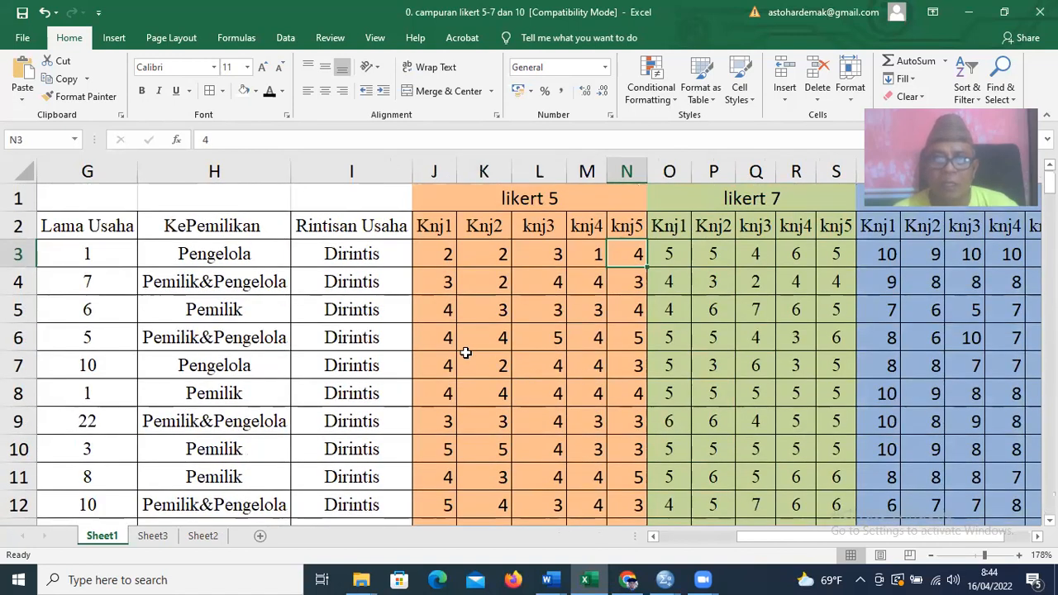
# Step: Insert an empty column between the likert 5 and likert 7 blocks and select its row 3 cell
pyautogui.click(669, 171)
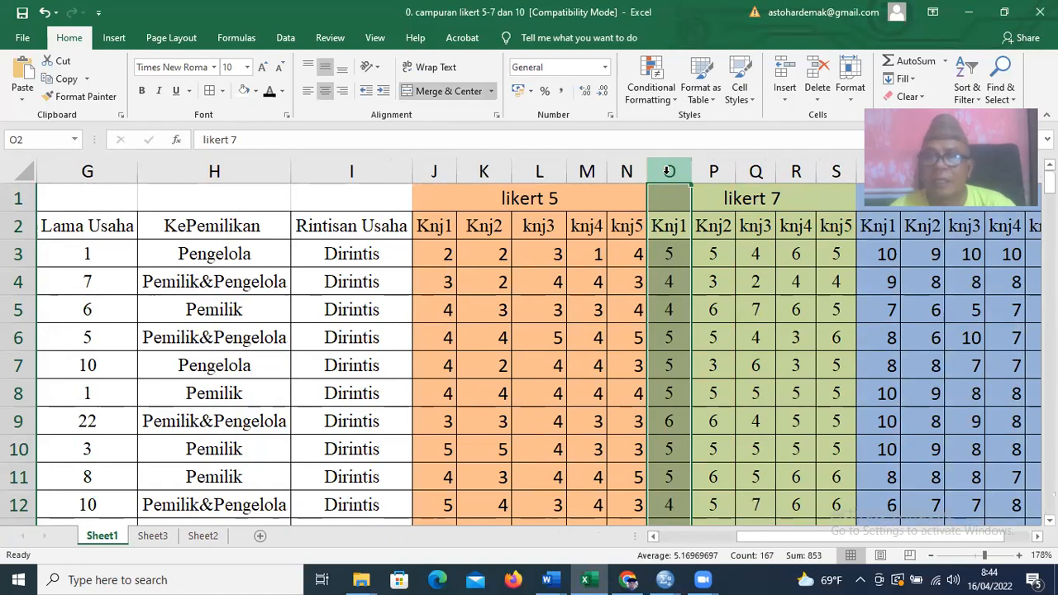
pyautogui.rightClick(669, 171)
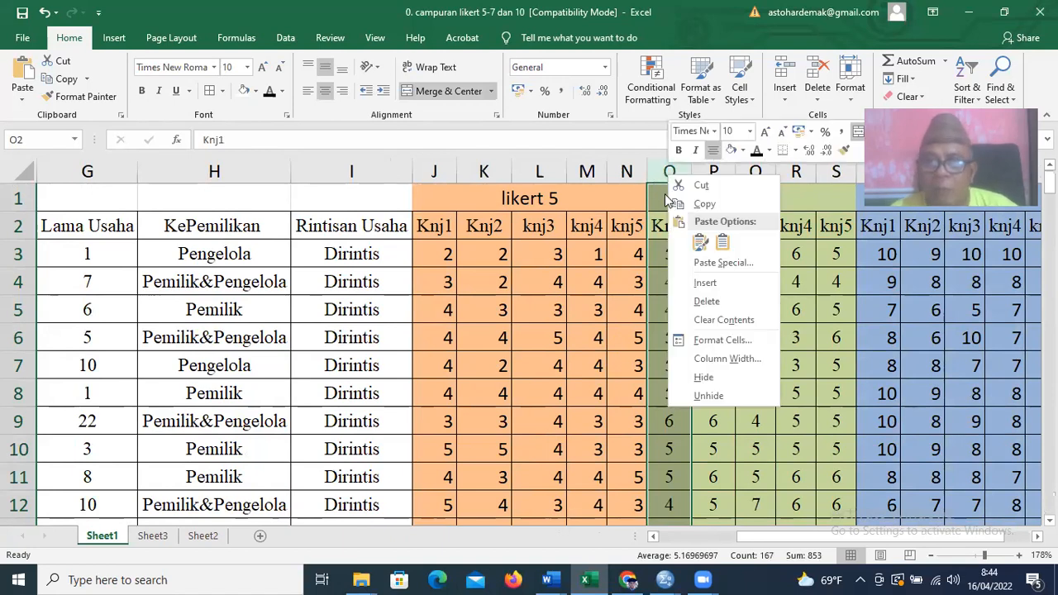
pyautogui.click(700, 280)
pyautogui.click(655, 254)
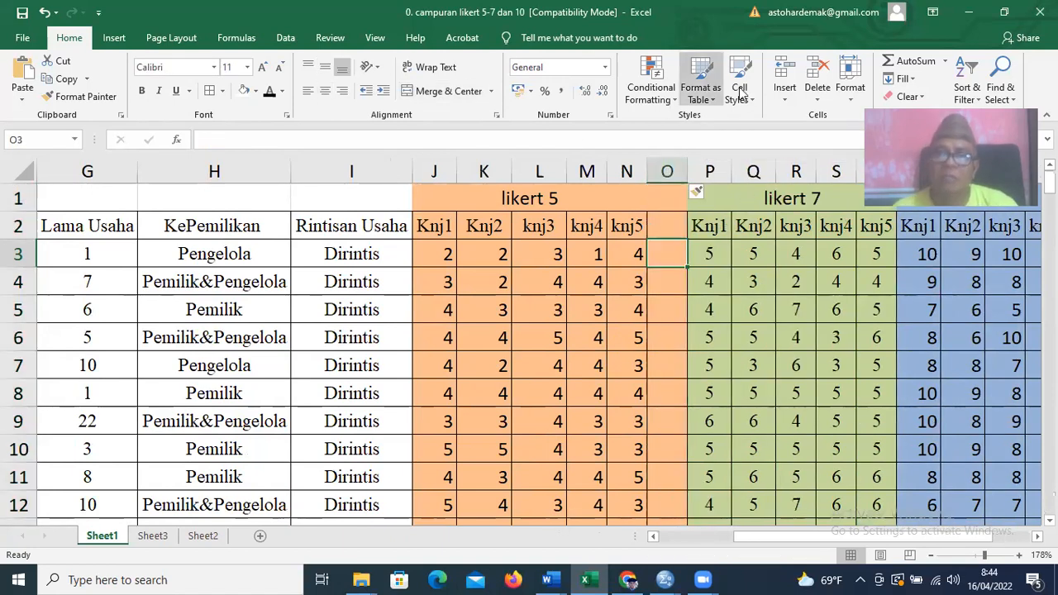
# Step: Sum the first respondent's five likert 5 scores (J3:N3) in O3 and fill the formula down for all respondents
pyautogui.click(909, 61)
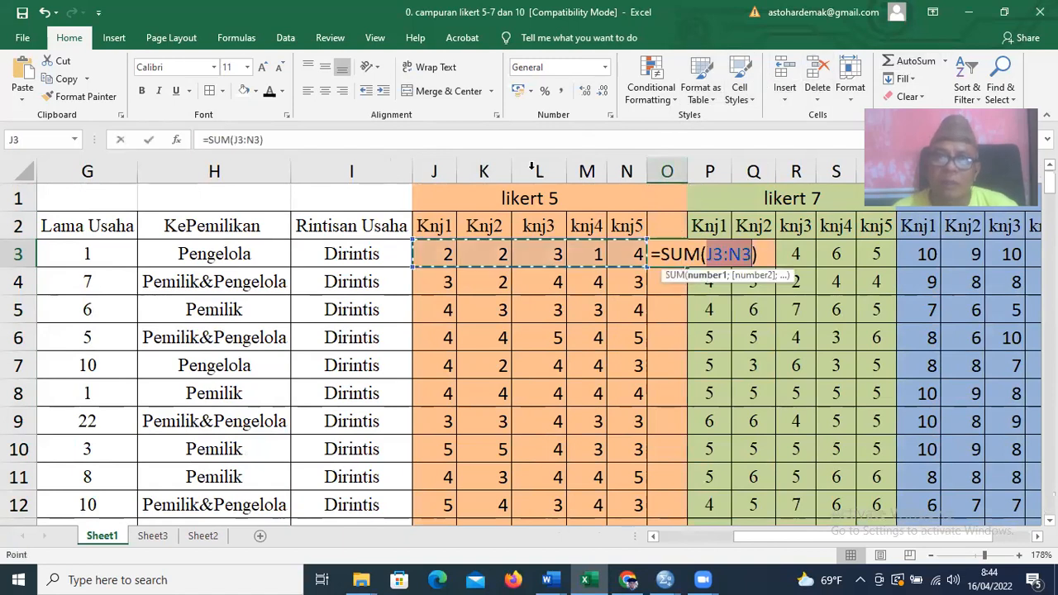
pyautogui.press('Return')
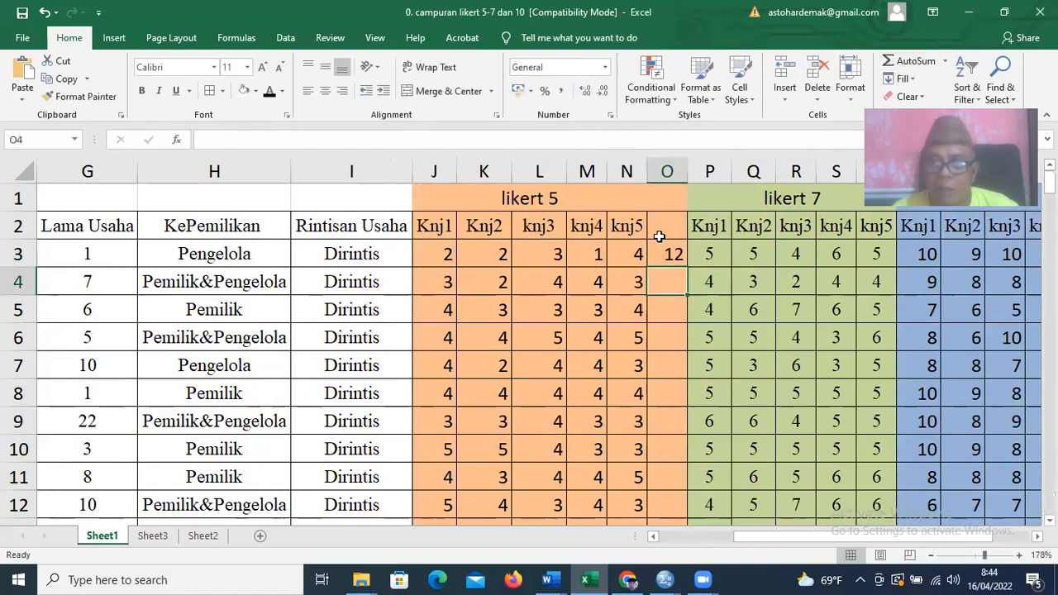
pyautogui.click(671, 251)
pyautogui.doubleClick(686, 268)
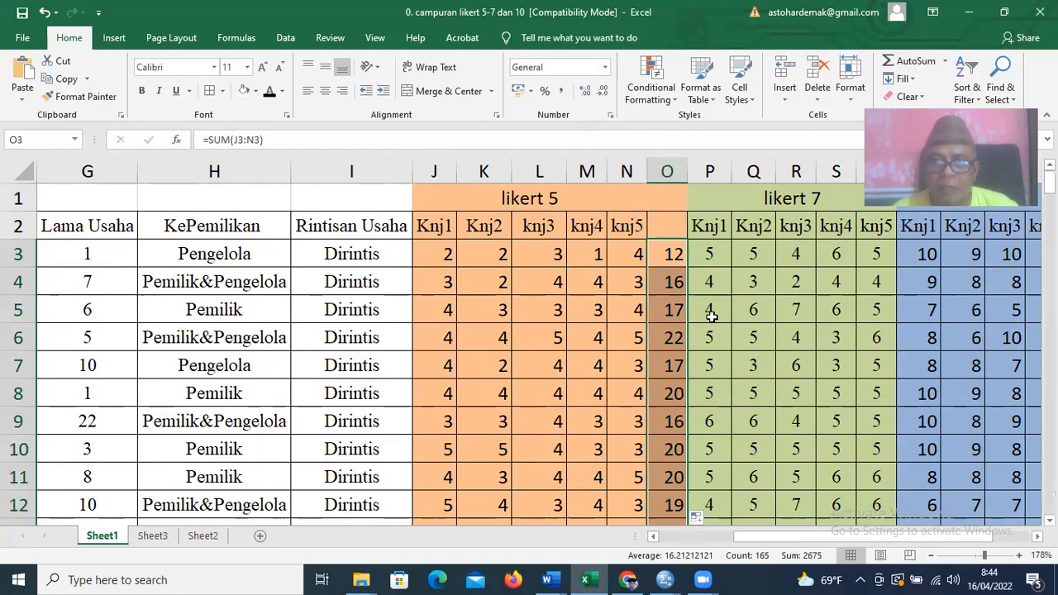
# Step: Check the likert 5 totals in column O down the respondent rows, comparing them with the item scores beside them
pyautogui.scroll(-11, 706, 413)
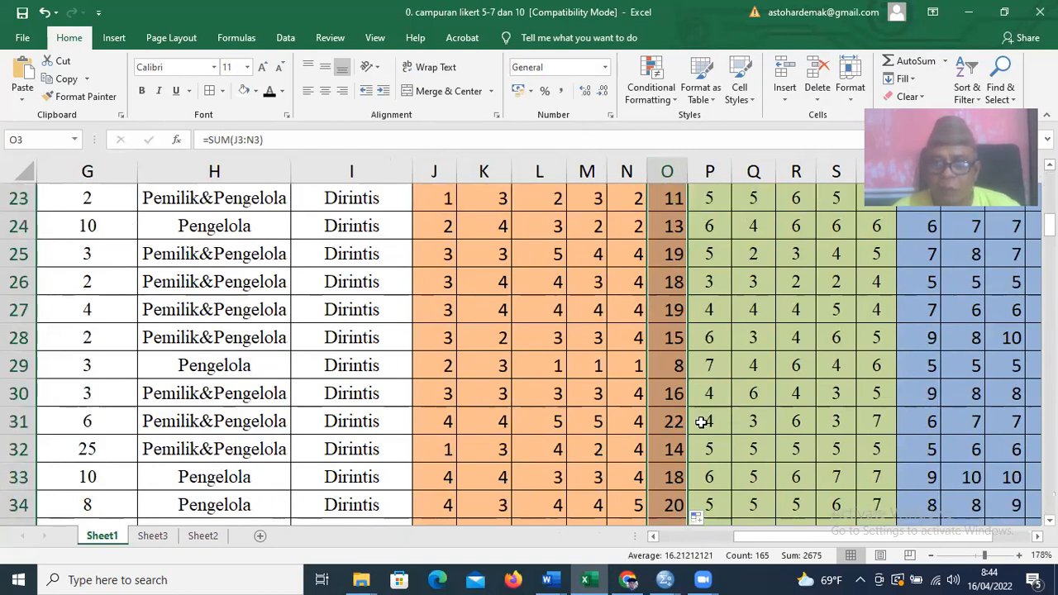
pyautogui.scroll(-9, 669, 438)
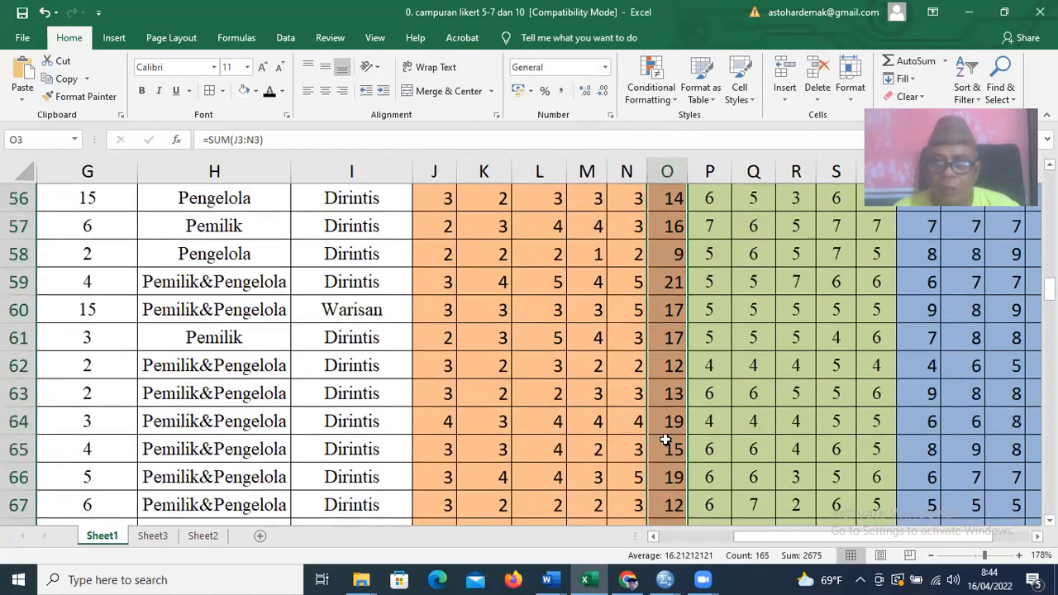
pyautogui.scroll(-9, 665, 438)
pyautogui.scroll(20, 661, 414)
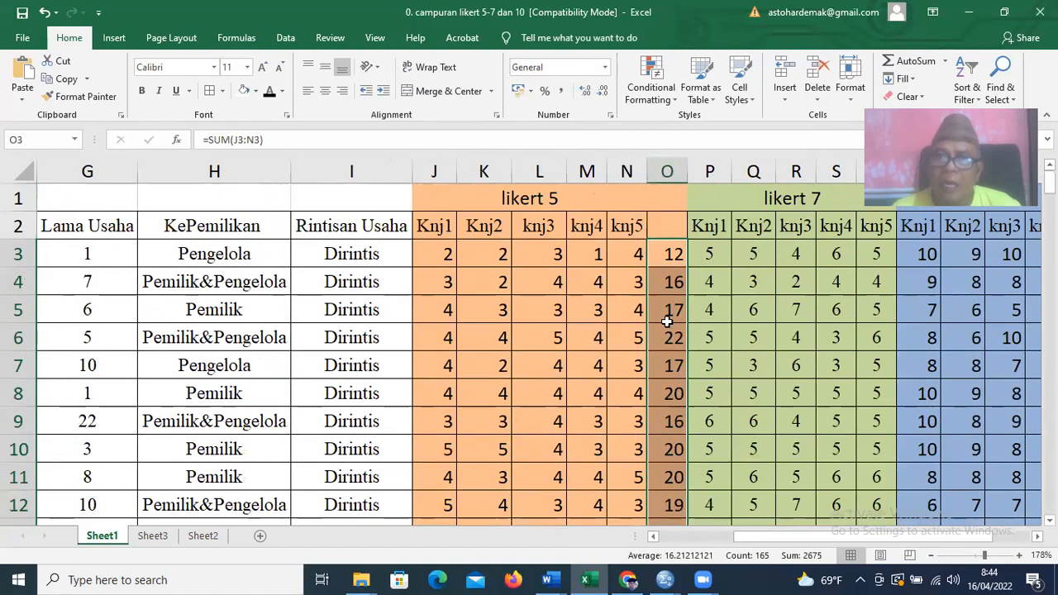
pyautogui.click(674, 256)
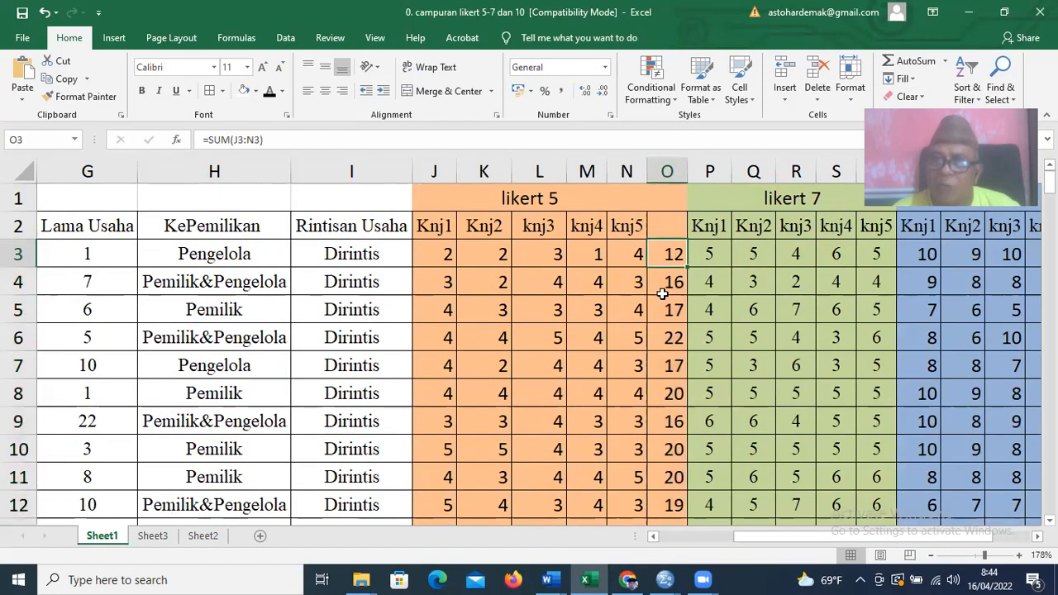
pyautogui.click(673, 284)
pyautogui.click(671, 255)
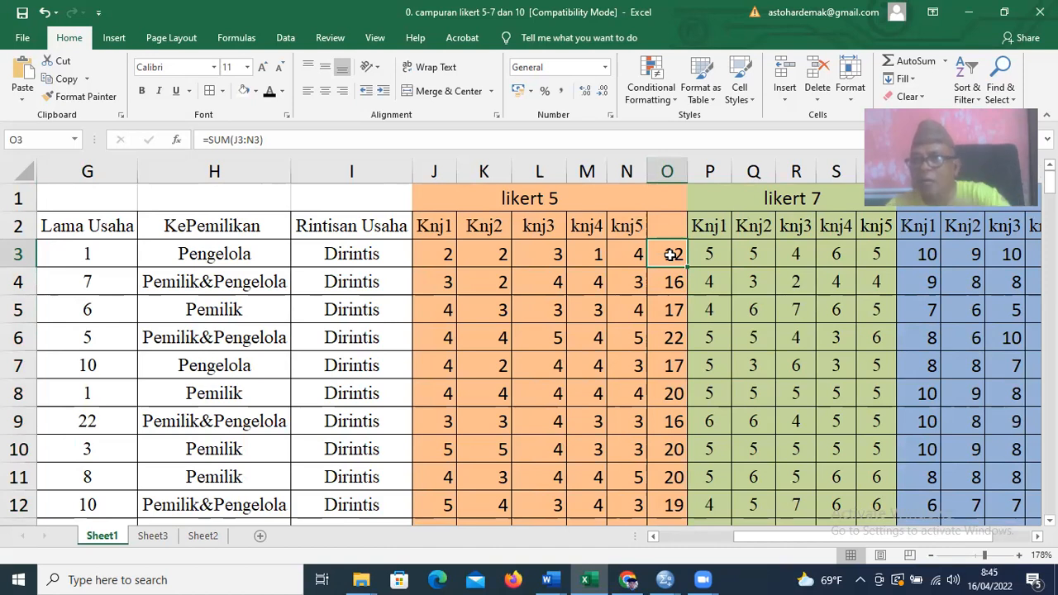
pyautogui.press('Left')
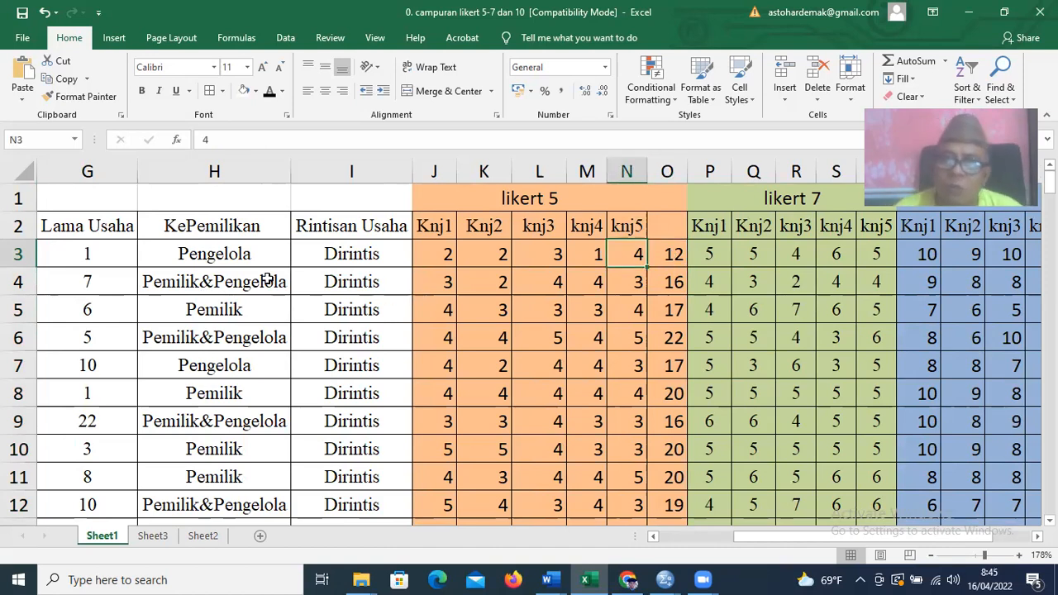
pyautogui.scroll(-15, 485, 229)
pyautogui.scroll(-7, 447, 376)
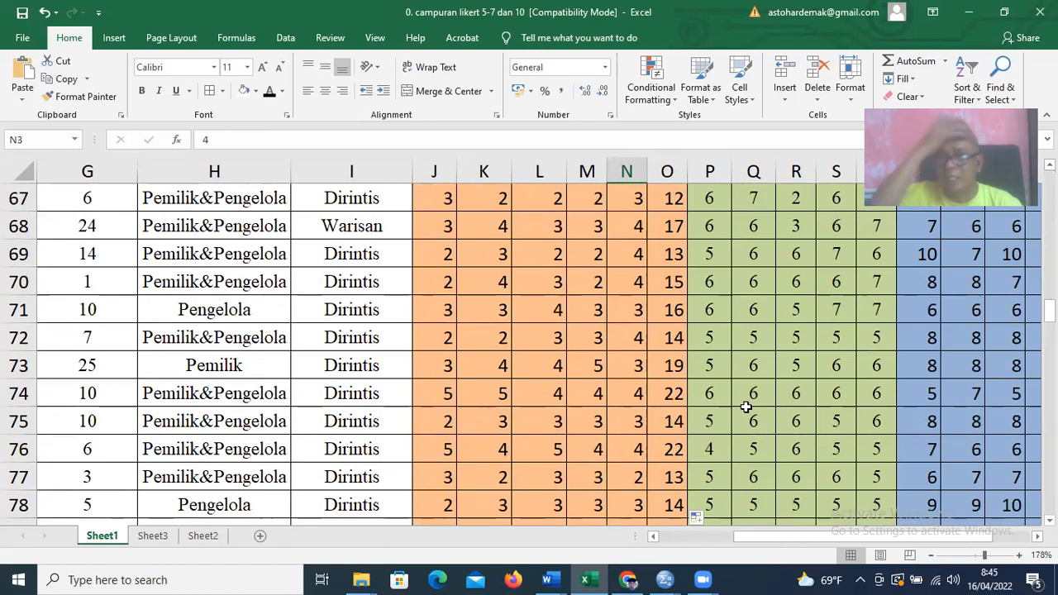
pyautogui.press('Up')
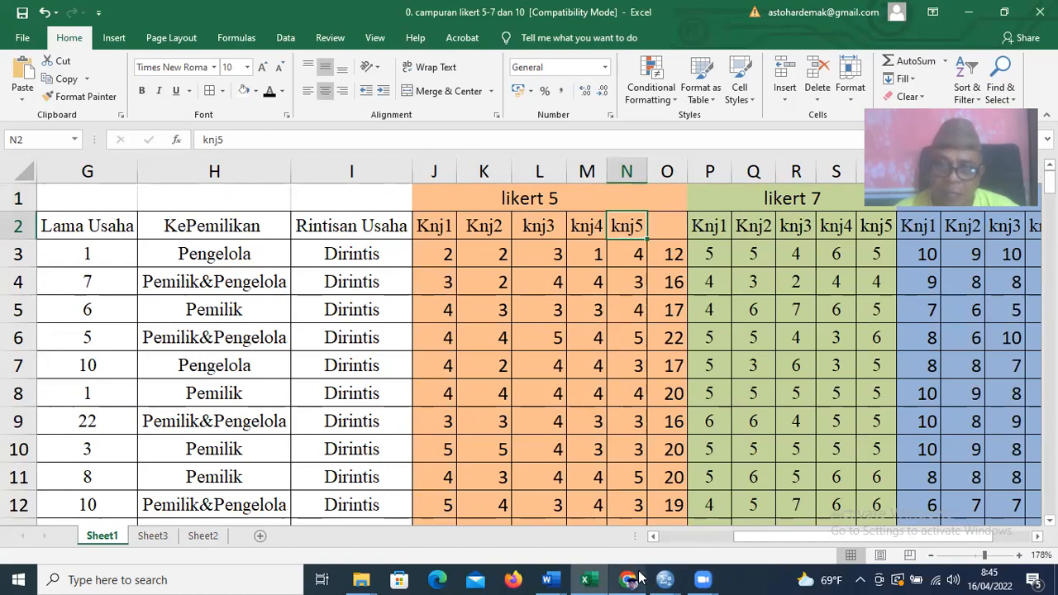
# Step: Switch to the Word document "0. Utk dibuat 3 kategori" and go to the worked Rentang Skala calculation under Langkah/prosesnya
pyautogui.click(561, 561)
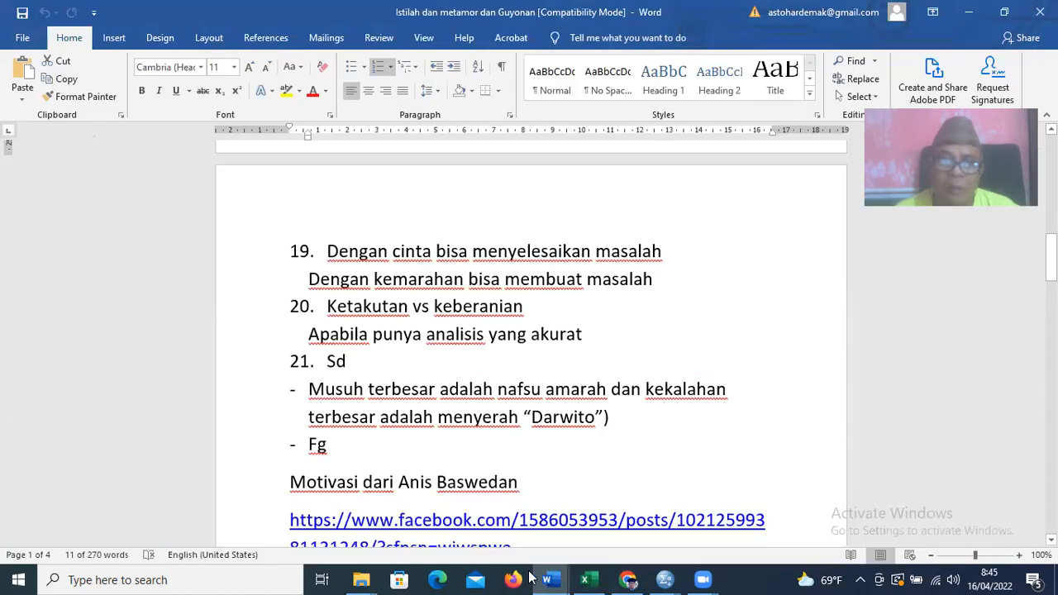
pyautogui.moveTo(553, 577)
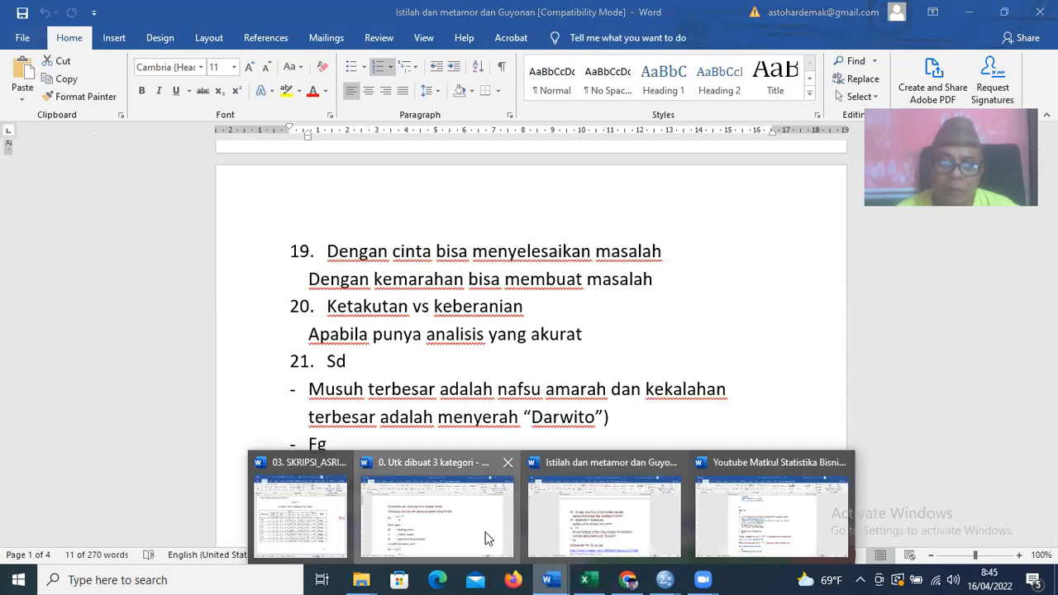
pyautogui.click(489, 540)
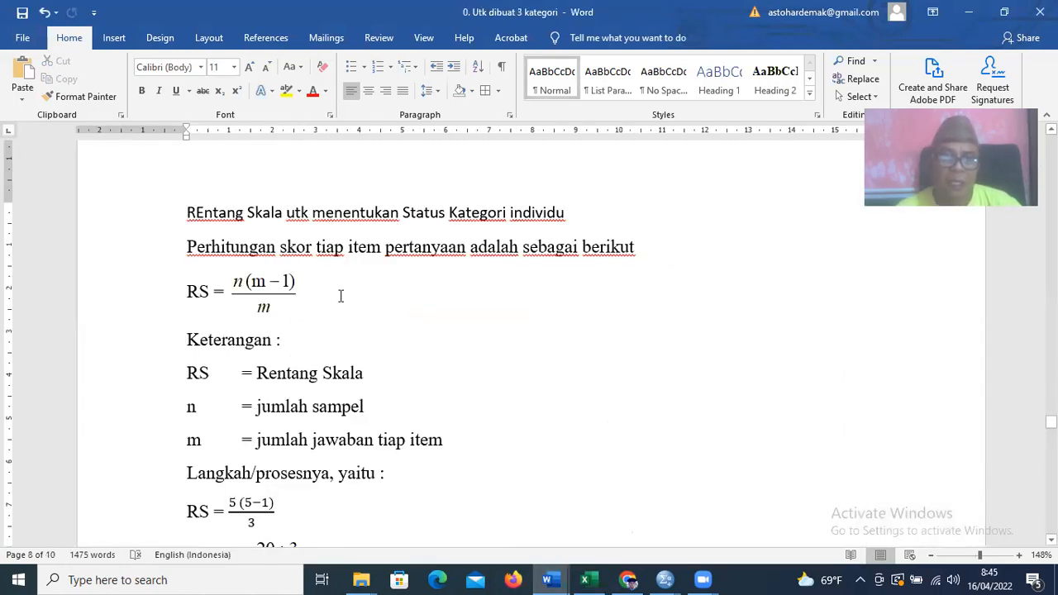
pyautogui.scroll(-3, 343, 295)
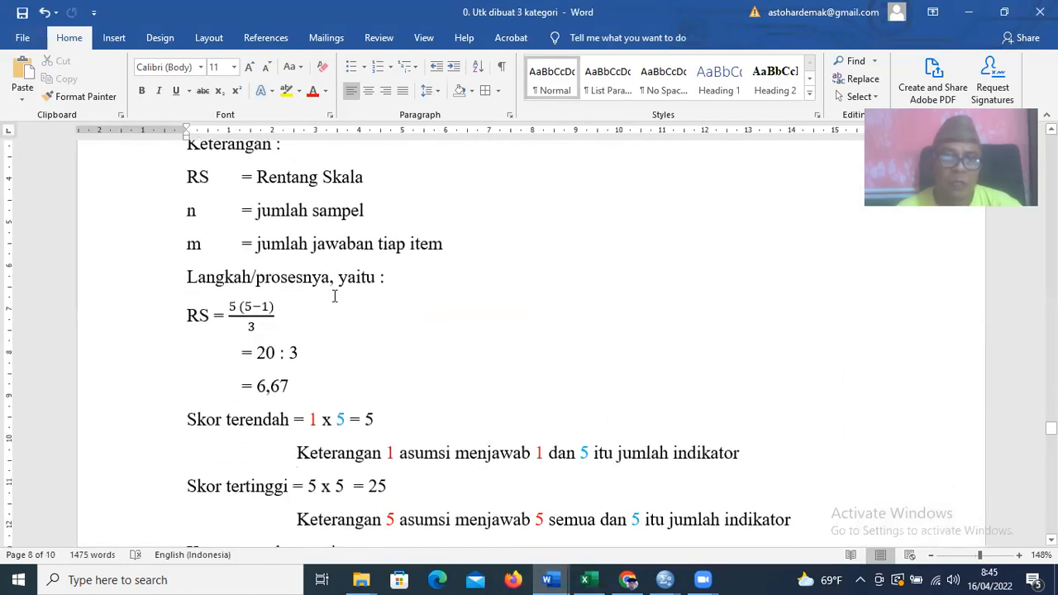
# Step: Examine the terms in the numerator of the RS = 5 (5−1) / 3 fraction
pyautogui.click(230, 313)
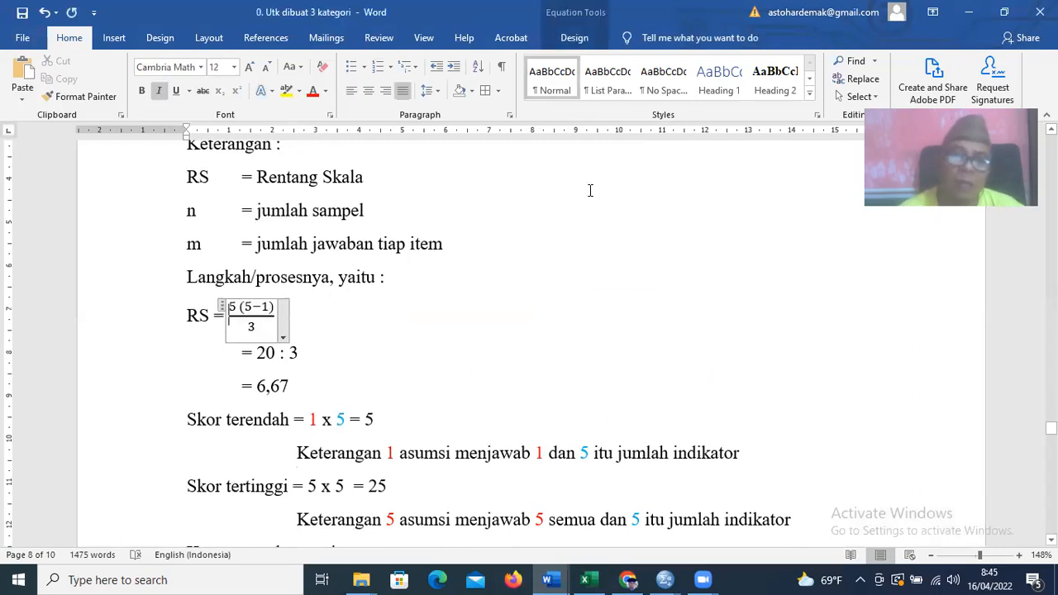
pyautogui.press('Up')
pyautogui.press('Down')
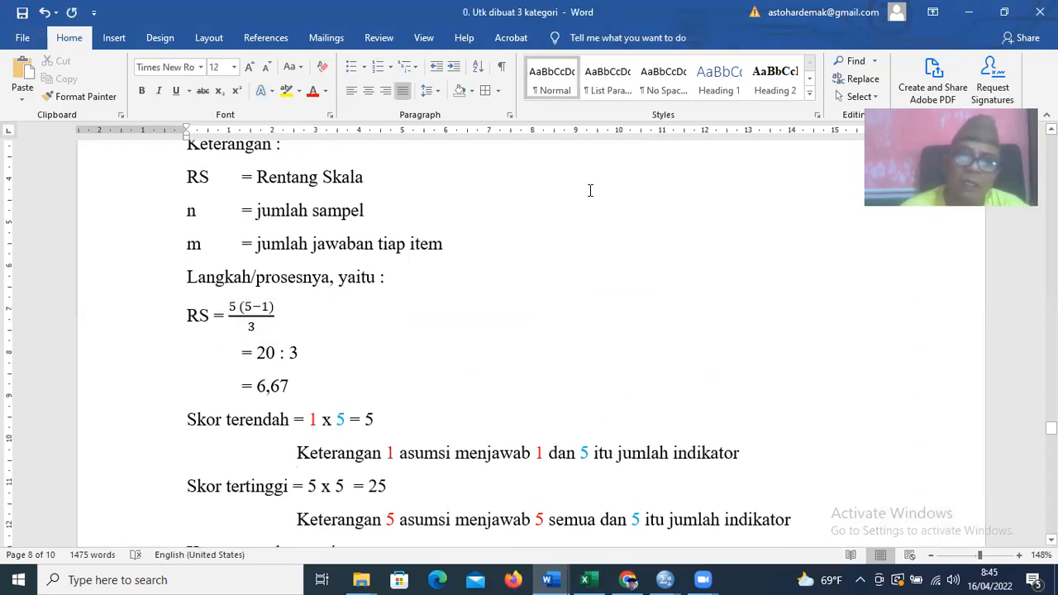
pyautogui.click(270, 306)
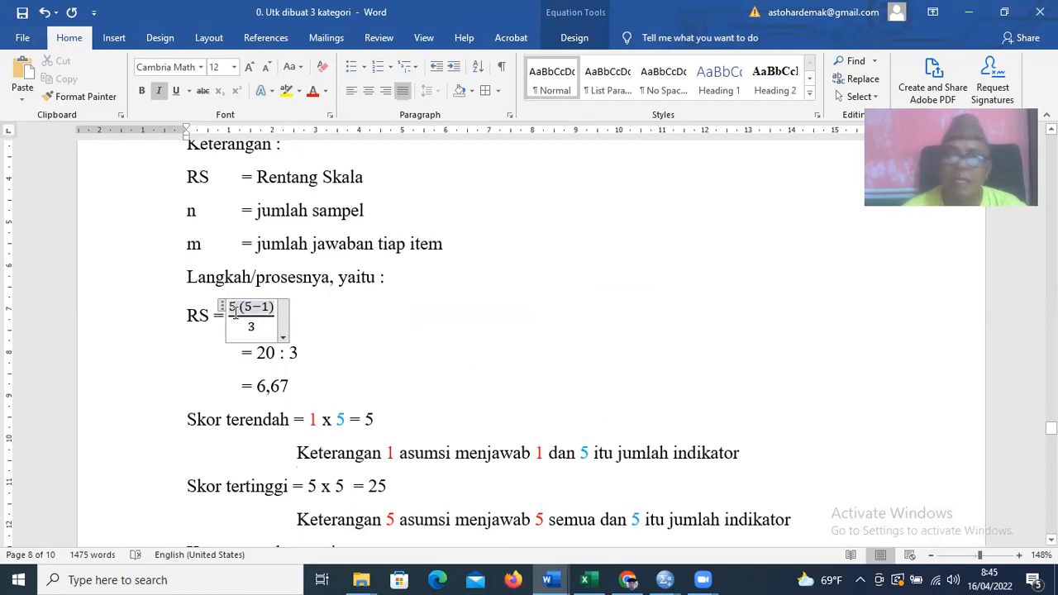
pyautogui.click(232, 313)
pyautogui.click(246, 309)
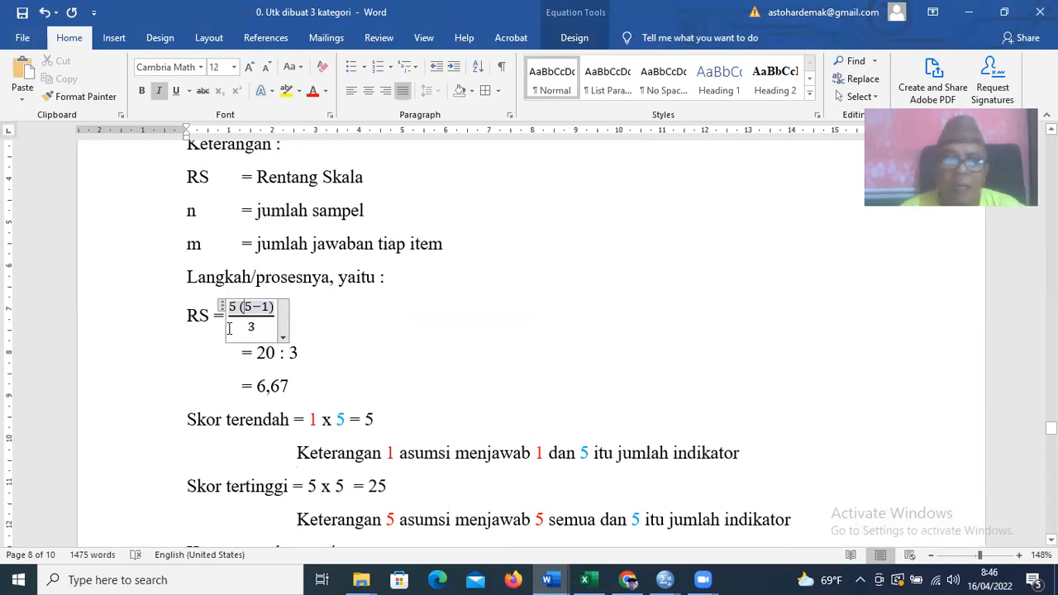
# Step: Enlarge the whole RS = 5 (5−1) / 3 line to 24 pt
pyautogui.click(125, 330)
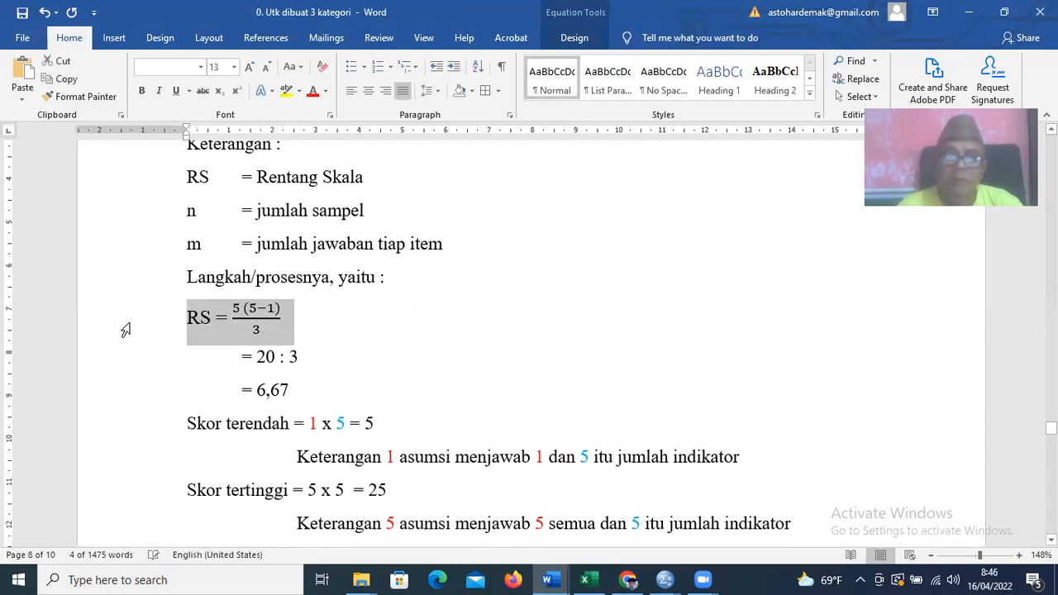
pyautogui.hotkey('ctrl', ']')
pyautogui.hotkey('ctrl', ']')
pyautogui.hotkey('ctrl', ']')
pyautogui.hotkey('ctrl', ']')
pyautogui.hotkey('ctrl', ']')
pyautogui.hotkey('ctrl', ']')
pyautogui.hotkey('ctrl', ']')
pyautogui.hotkey('ctrl', ']')
pyautogui.hotkey('ctrl', ']')
pyautogui.hotkey('ctrl', ']')
pyautogui.hotkey('ctrl', ']')
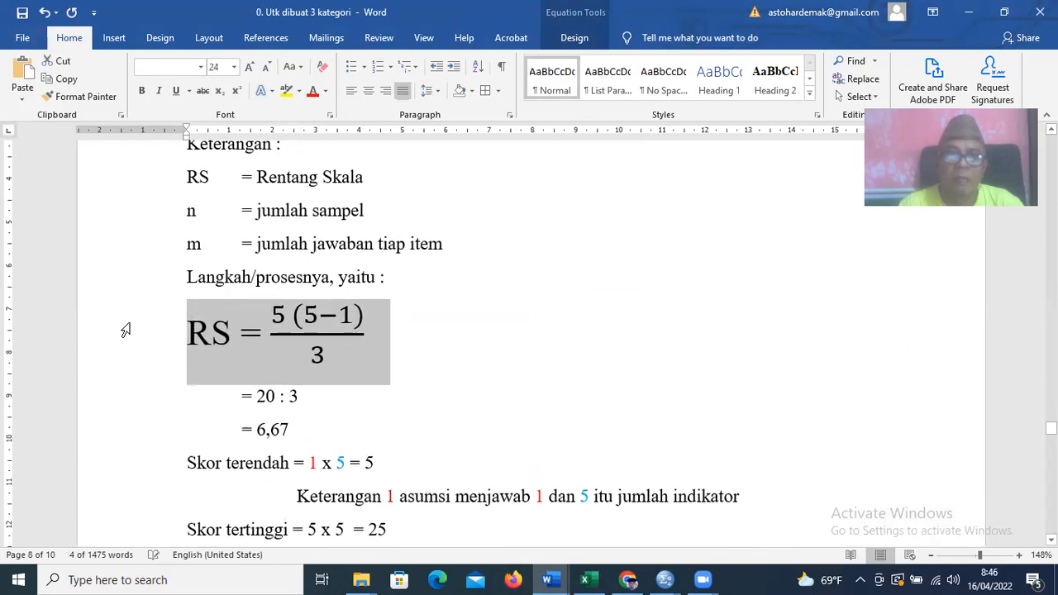
# Step: Colour the 5 inside the parentheses of the RS fraction light blue
pyautogui.click(285, 316)
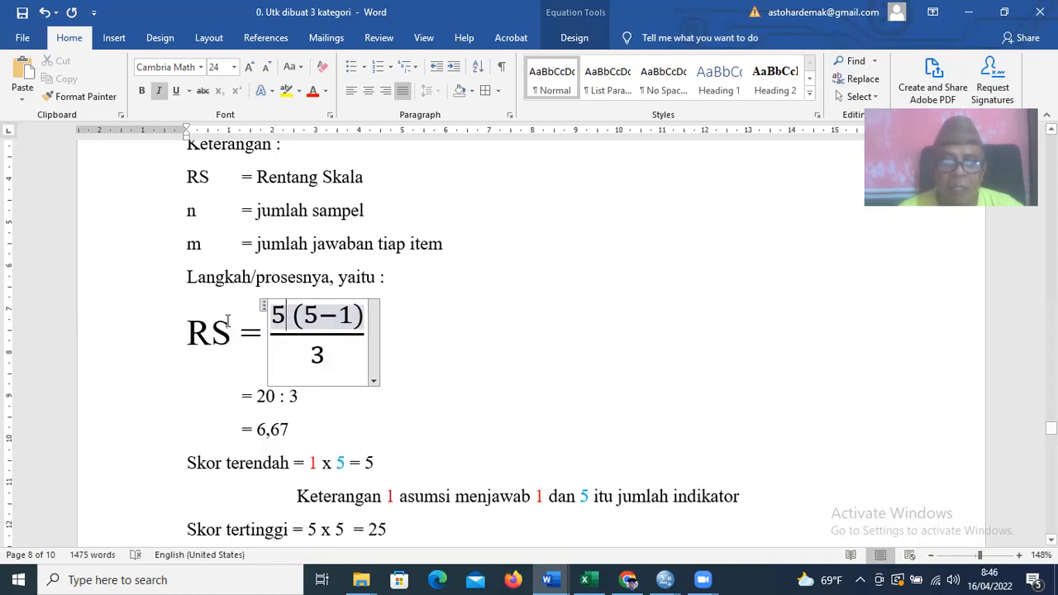
pyautogui.click(310, 316)
pyautogui.doubleClick(311, 316)
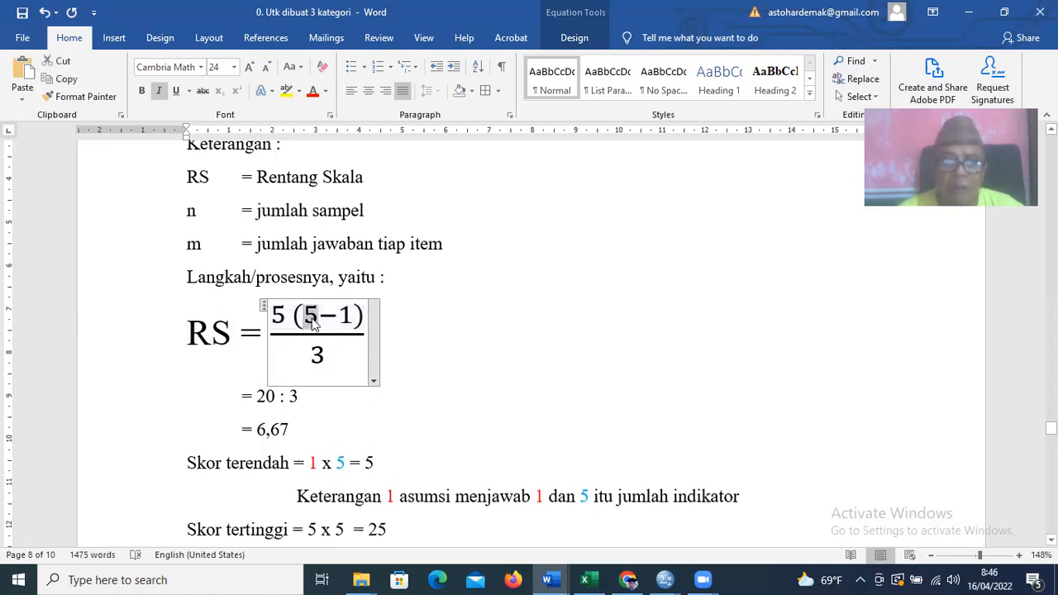
pyautogui.click(326, 91)
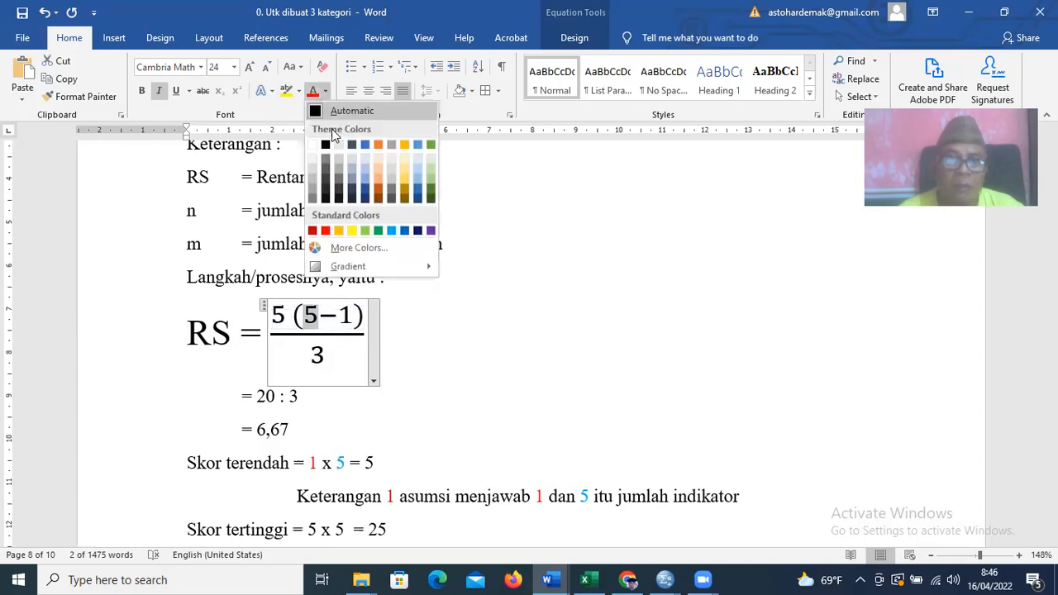
pyautogui.click(391, 230)
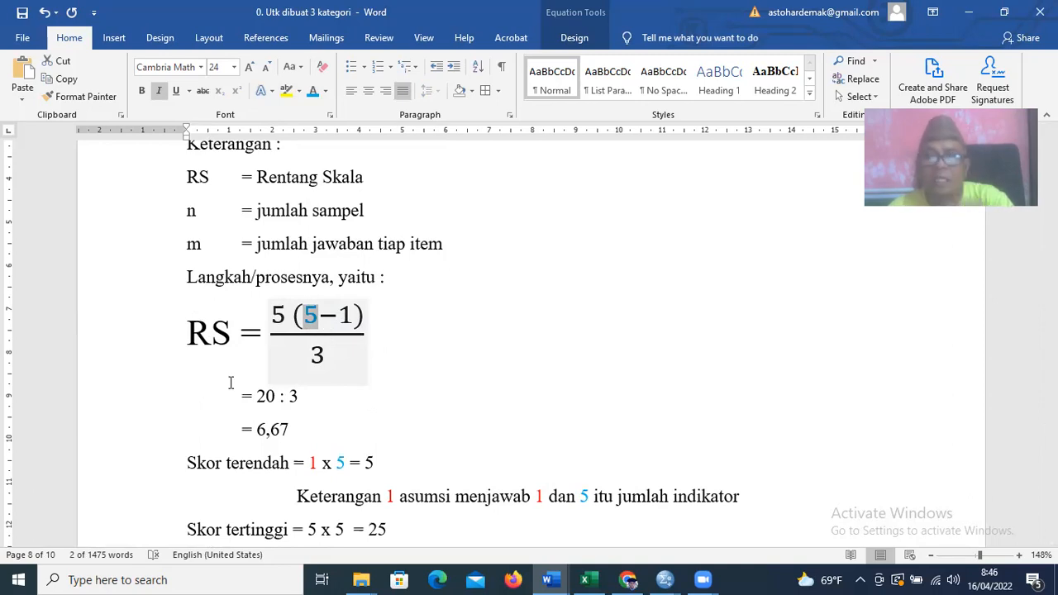
# Step: Read through the RS calculation down to its result, the Skor terendah line and the category ranges
pyautogui.click(277, 317)
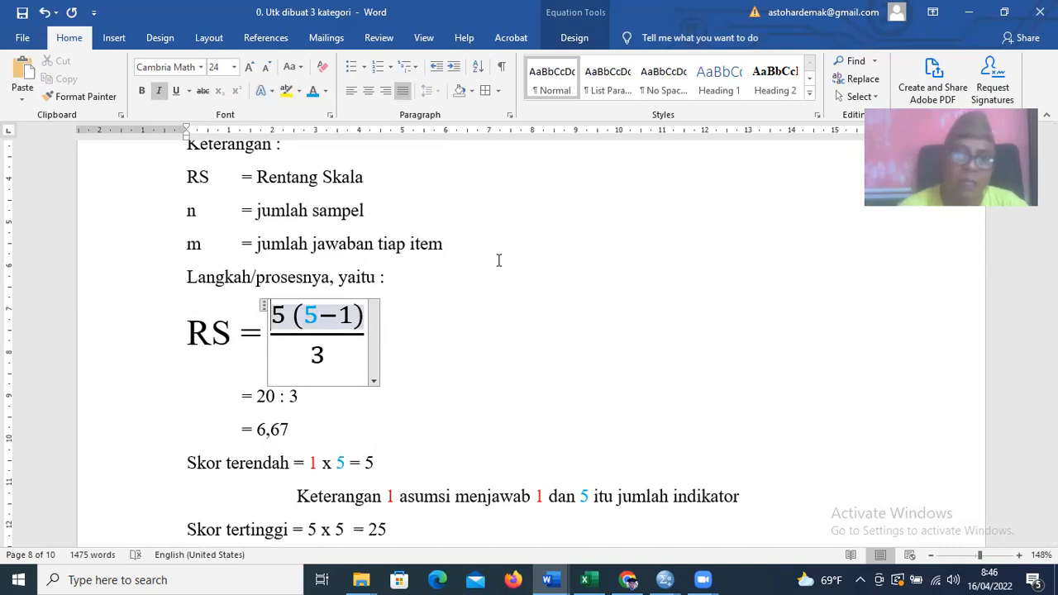
pyautogui.scroll(-3, 466, 352)
pyautogui.scroll(2, 345, 262)
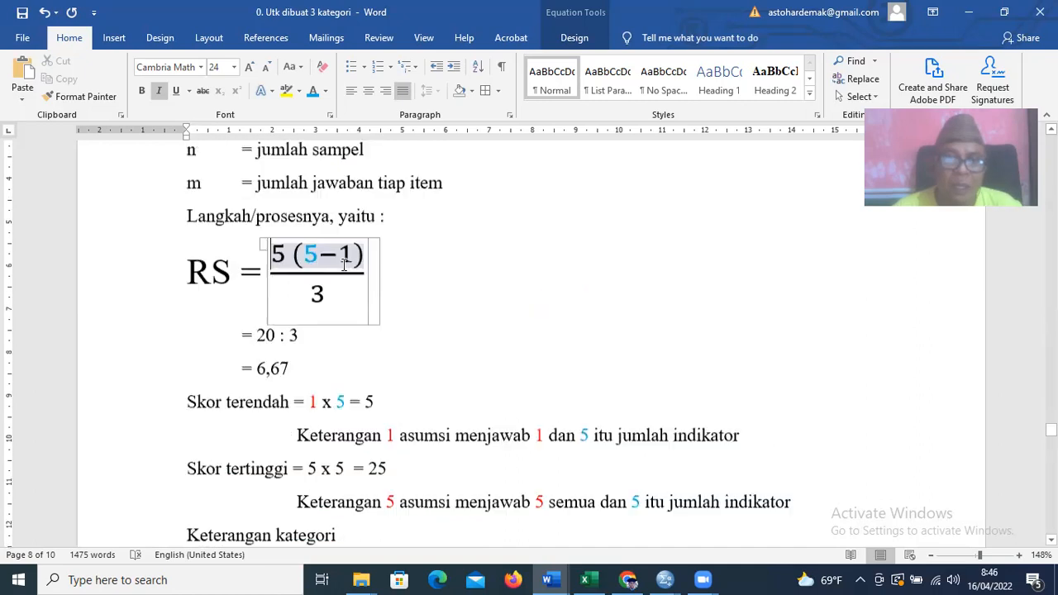
pyautogui.scroll(1, 345, 262)
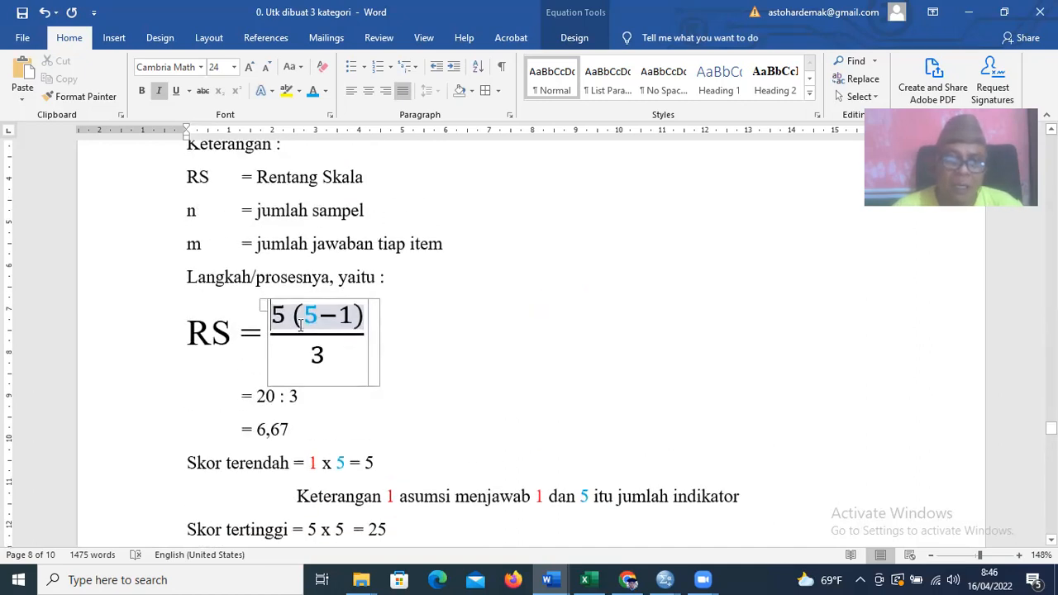
pyautogui.click(292, 430)
pyautogui.scroll(-1, 295, 429)
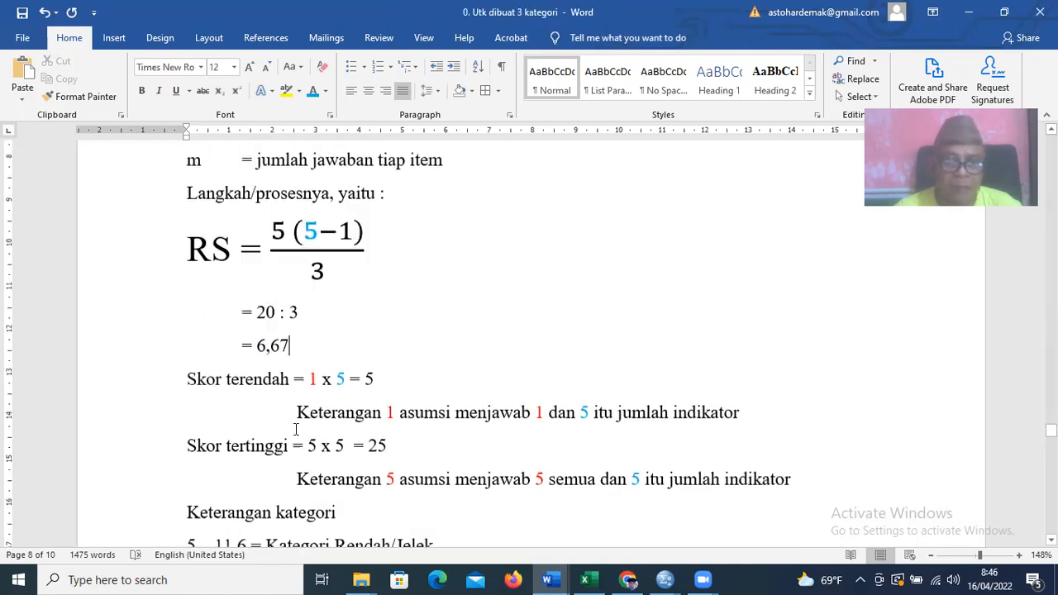
pyautogui.scroll(-1, 295, 430)
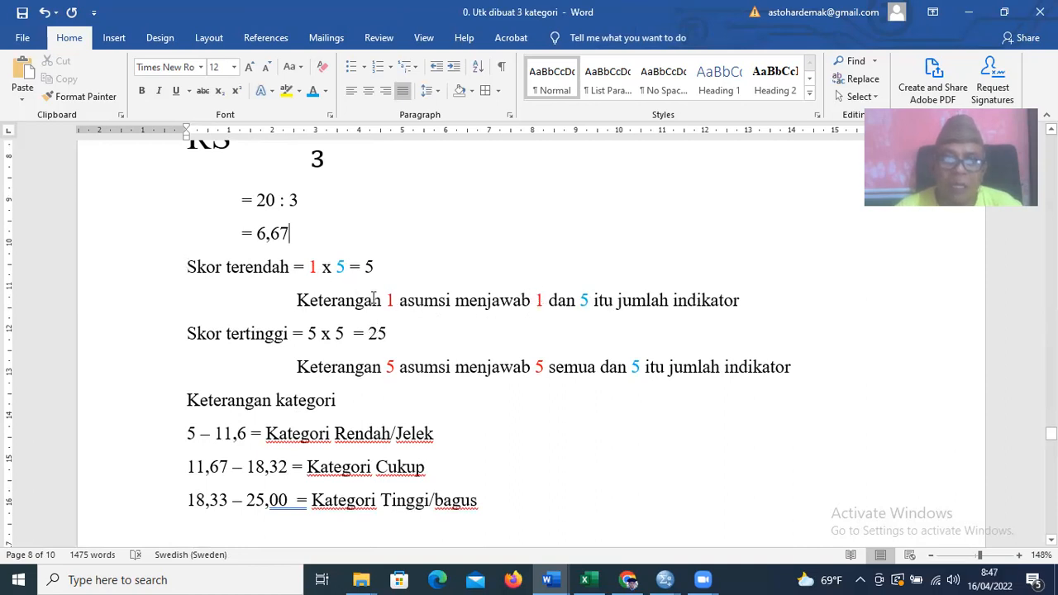
pyautogui.click(376, 267)
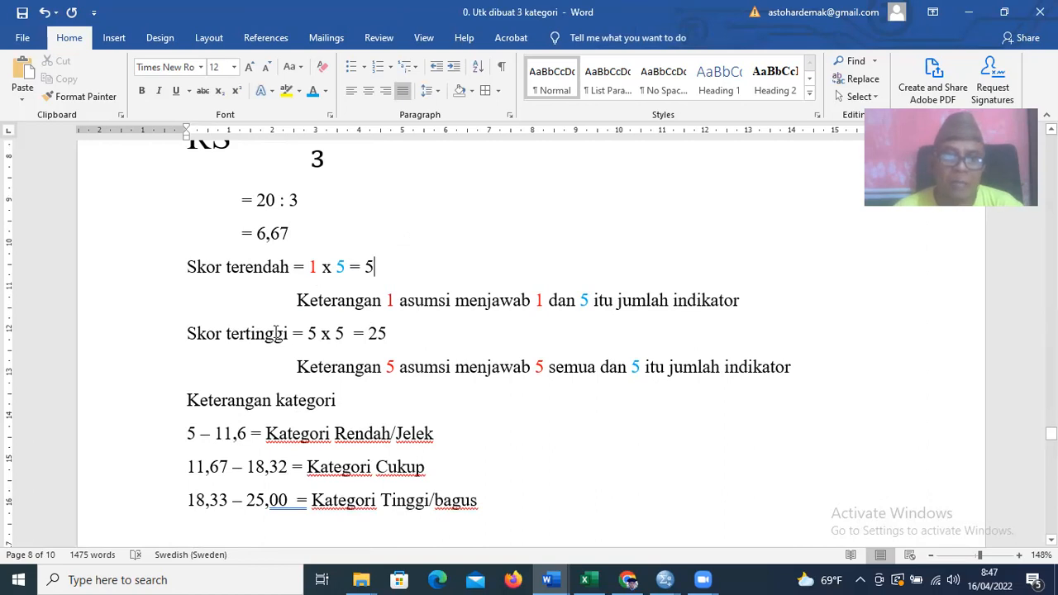
# Step: Colour the second 5 in the Skor tertinggi = 5 x 5 product light blue
pyautogui.click(309, 333)
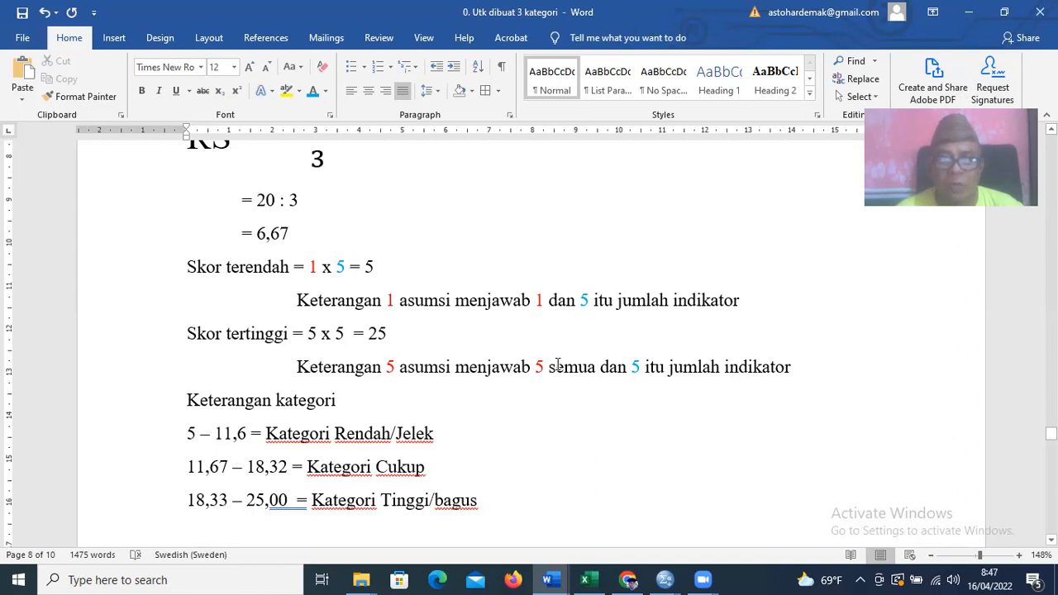
pyautogui.click(333, 334)
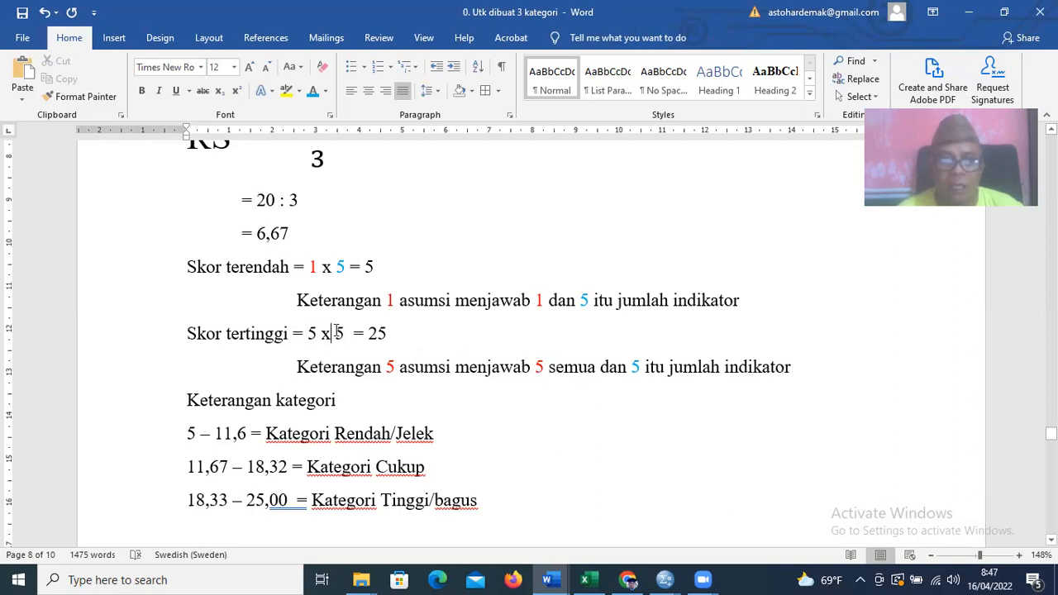
pyautogui.hotkey('shift', 'Right')
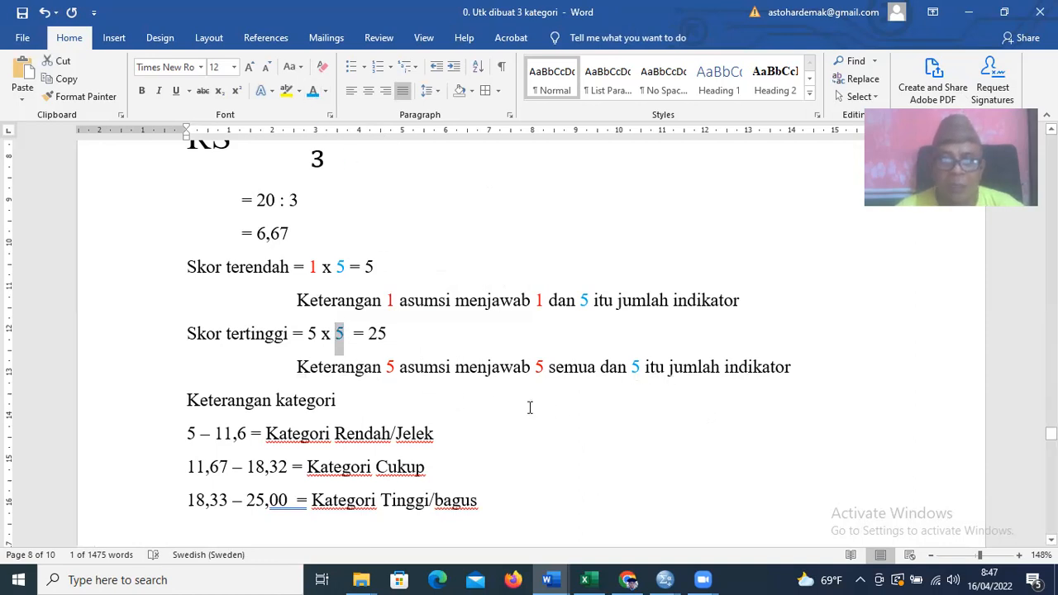
pyautogui.click(377, 335)
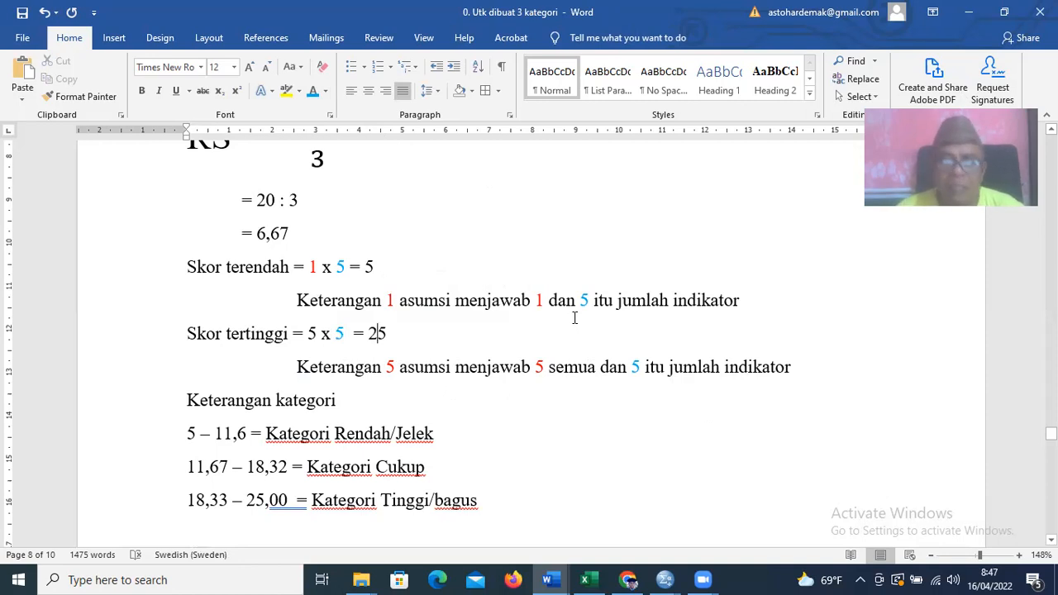
# Step: Number the three category ranges under Keterangan kategori as 1, 2 and 3, keeping the numbers at the left margin
pyautogui.scroll(-3, 574, 318)
pyautogui.scroll(2, 249, 212)
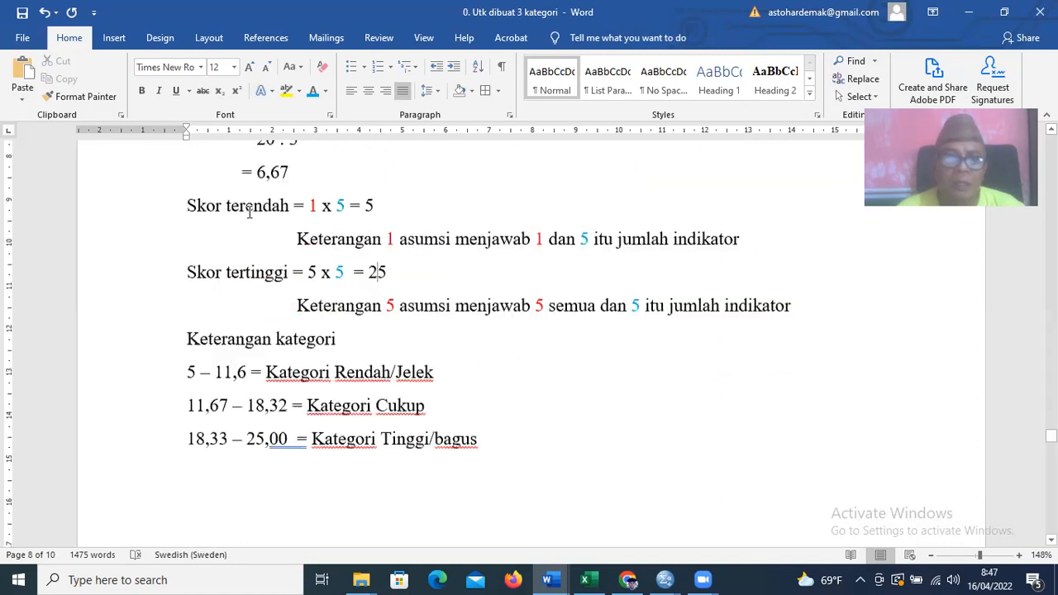
pyautogui.scroll(1, 249, 212)
pyautogui.click(187, 434)
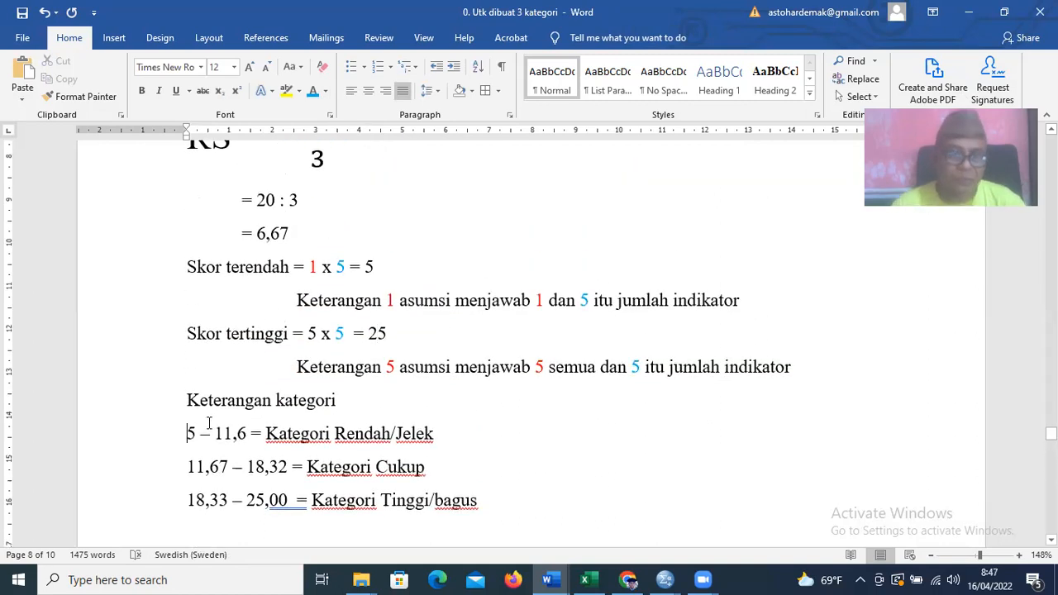
pyautogui.write('1.')
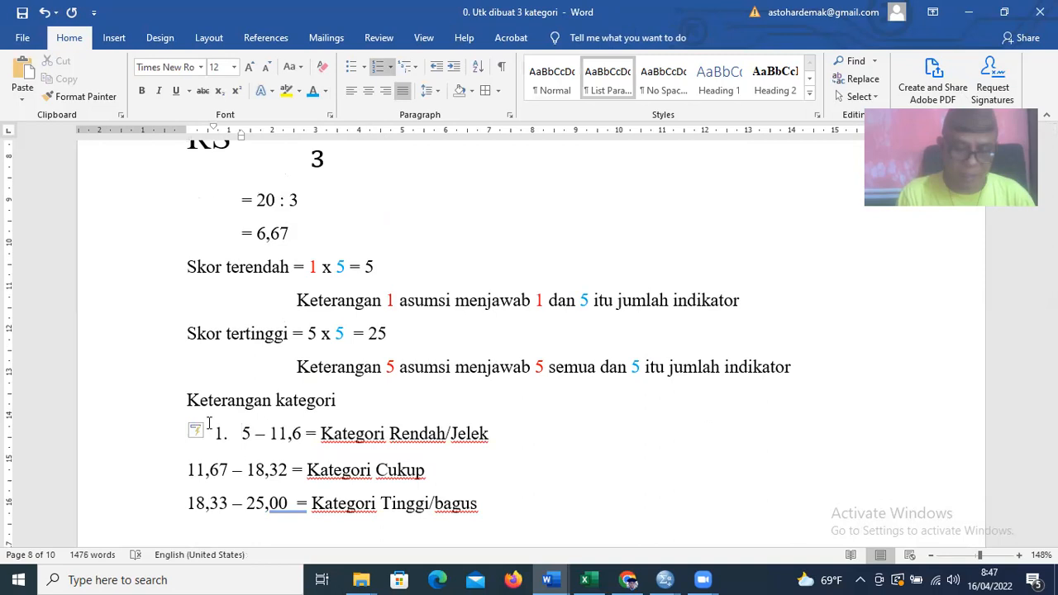
pyautogui.press('Down')
pyautogui.press('Home')
pyautogui.write('2.')
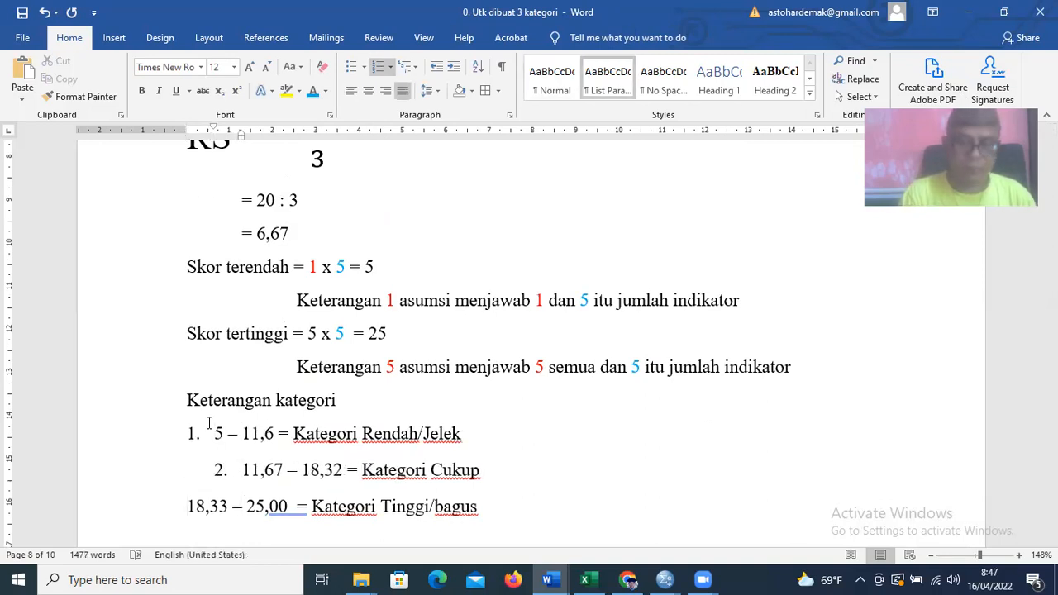
pyautogui.hotkey('ctrl', 'z')
pyautogui.press('Down')
pyautogui.press('Home')
pyautogui.write('3.')
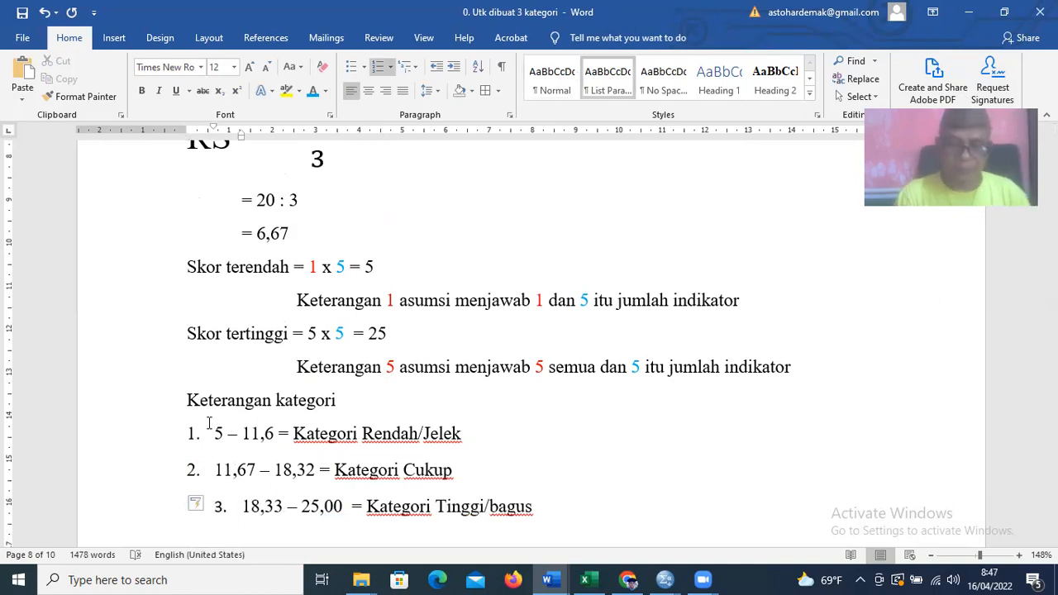
pyautogui.hotkey('ctrl', 'z')
# Step: Change the upper limit of the Kategori Rendah/Jelek range to 11,66
pyautogui.scroll(-3, 476, 333)
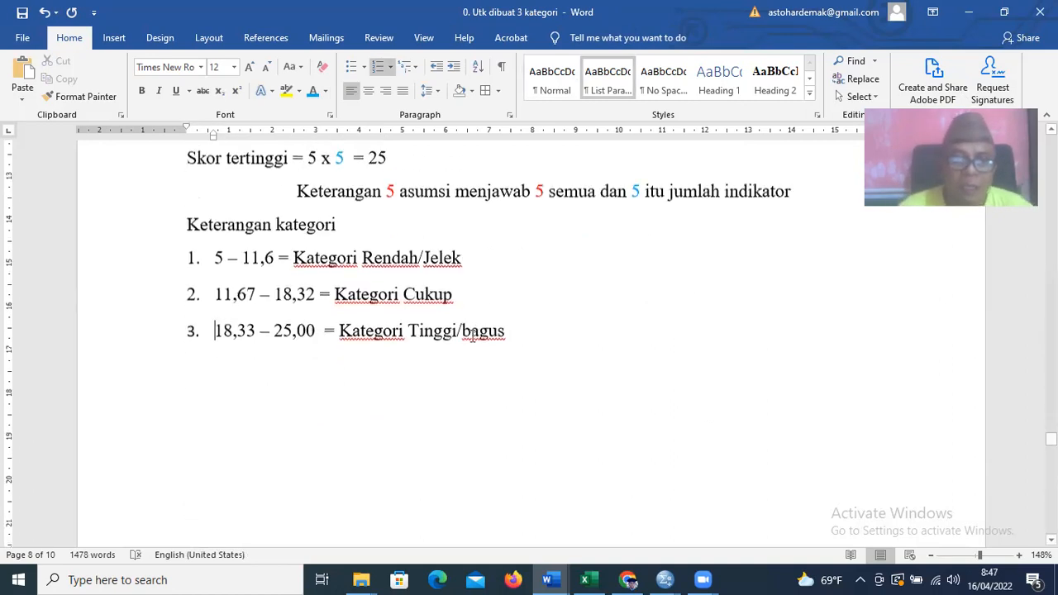
pyautogui.scroll(3, 397, 301)
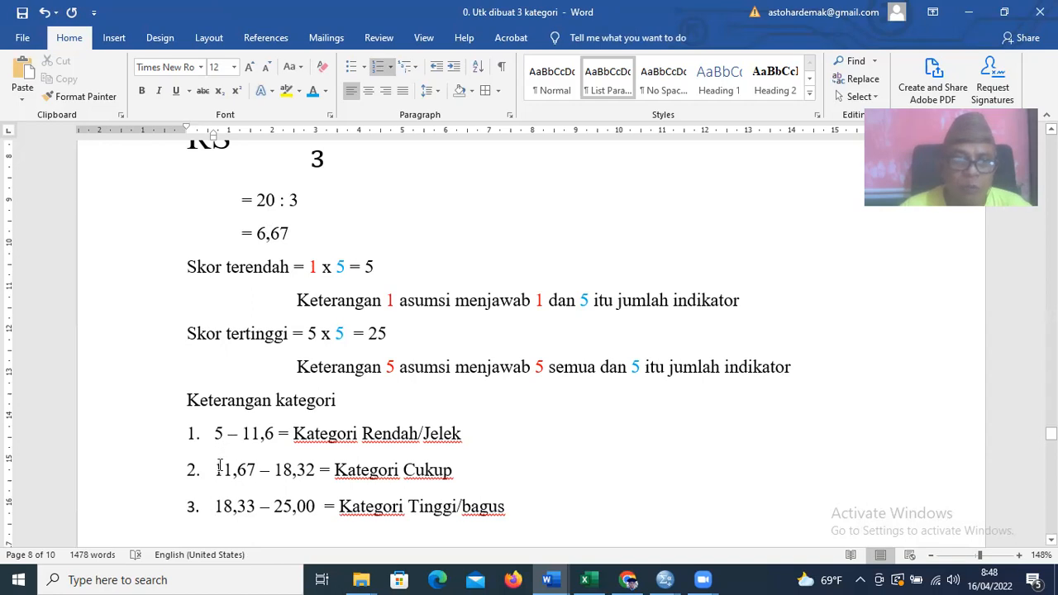
pyautogui.moveTo(215, 470); pyautogui.dragTo(253, 470)
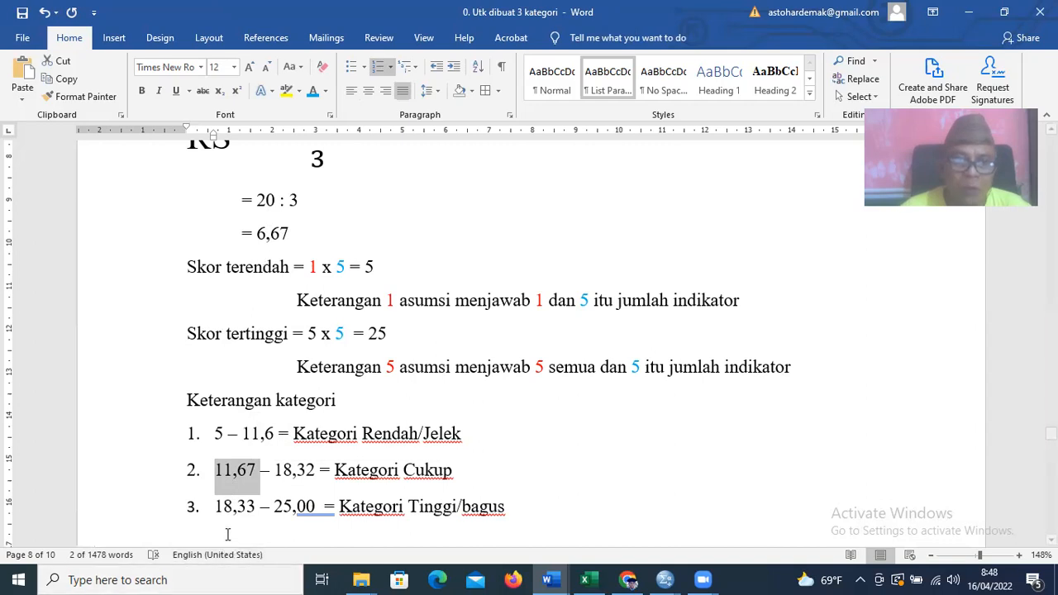
pyautogui.click(232, 506)
pyautogui.click(263, 434)
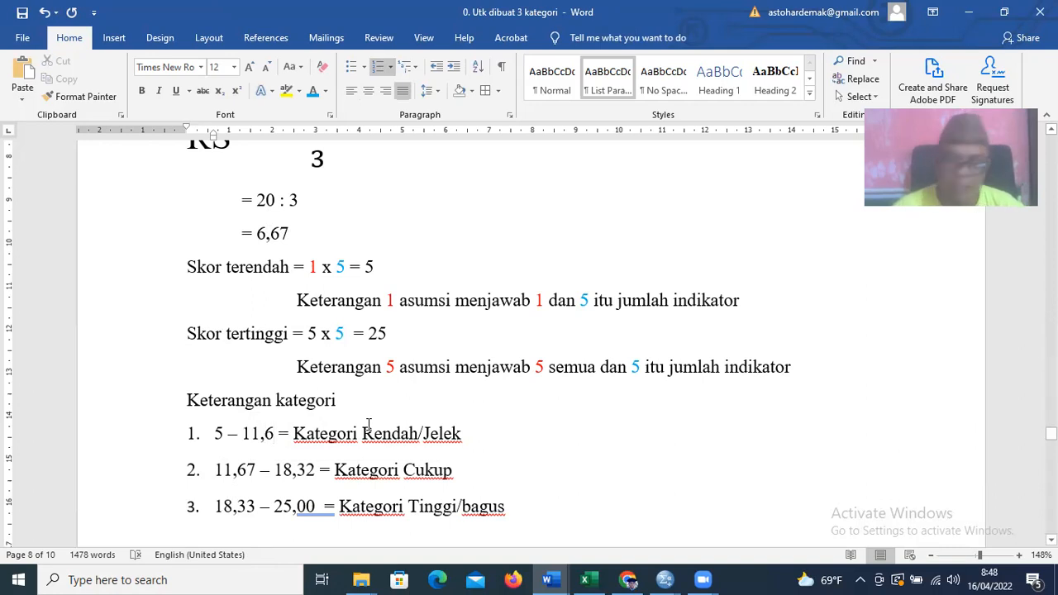
pyautogui.write('6')
# Step: Review the lower and upper limits of the three numbered category ranges line by line
pyautogui.press('Down')
pyautogui.press('Up')
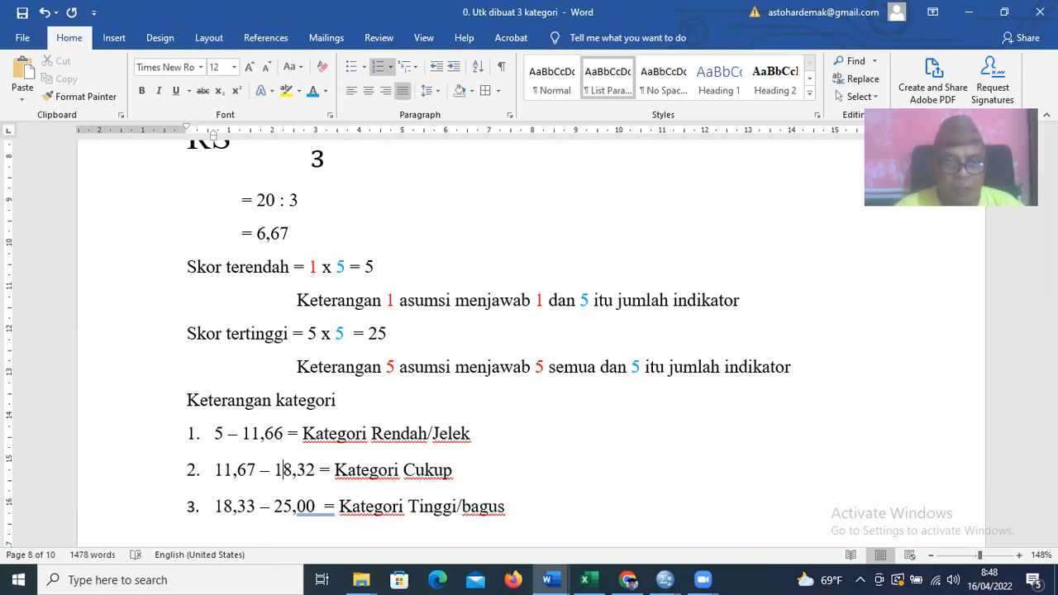
pyautogui.press('Home')
pyautogui.press('Right')
pyautogui.press('Right')
pyautogui.press('Right')
pyautogui.press('Right')
pyautogui.press('Right')
pyautogui.press('Right')
pyautogui.press('Right')
pyautogui.press('Right')
pyautogui.press('Right')
pyautogui.press('Right')
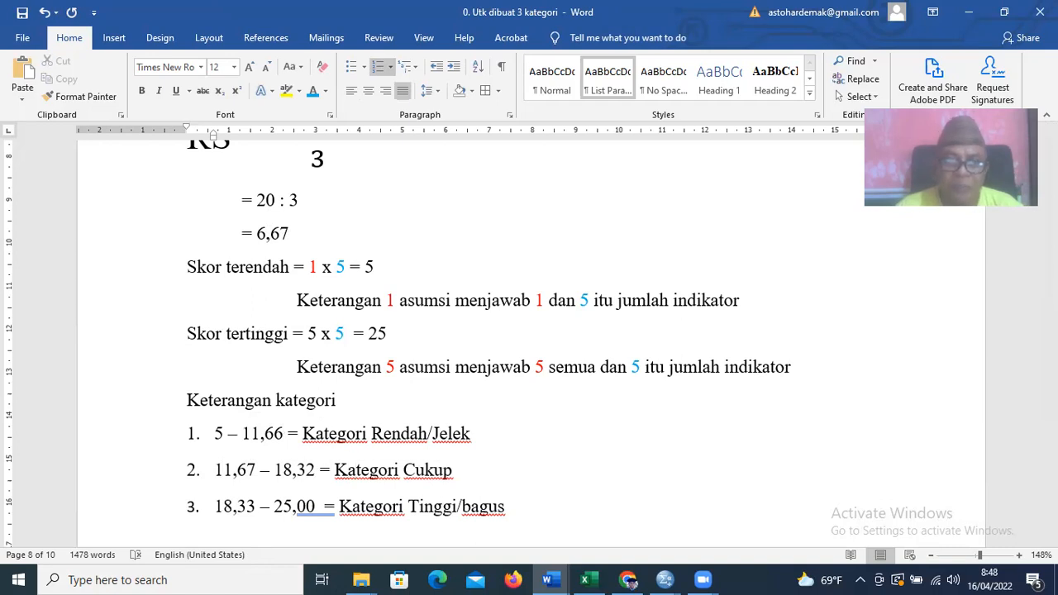
pyautogui.press('Down')
pyautogui.press('Left')
pyautogui.press('Left')
pyautogui.press('Left')
pyautogui.press('Left')
pyautogui.press('Left')
pyautogui.press('Left')
pyautogui.press('Left')
pyautogui.press('Left')
pyautogui.press('Left')
pyautogui.press('Left')
pyautogui.press('Left')
pyautogui.press('Left')
pyautogui.press('Left')
pyautogui.press('Left')
pyautogui.press('Left')
pyautogui.press('Left')
pyautogui.press('Left')
pyautogui.press('Left')
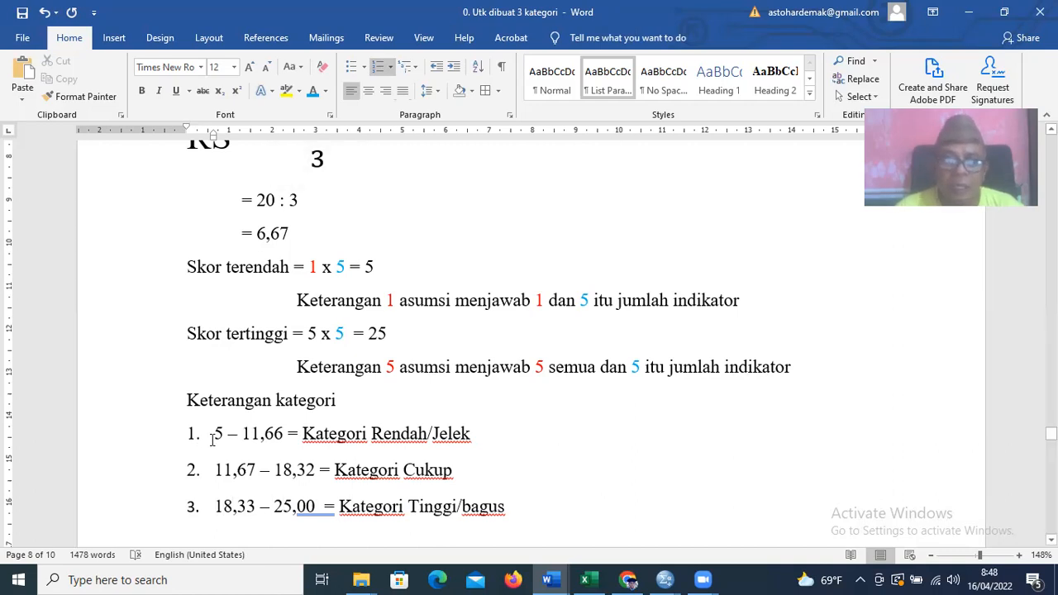
pyautogui.moveTo(222, 444); pyautogui.dragTo(530, 526)
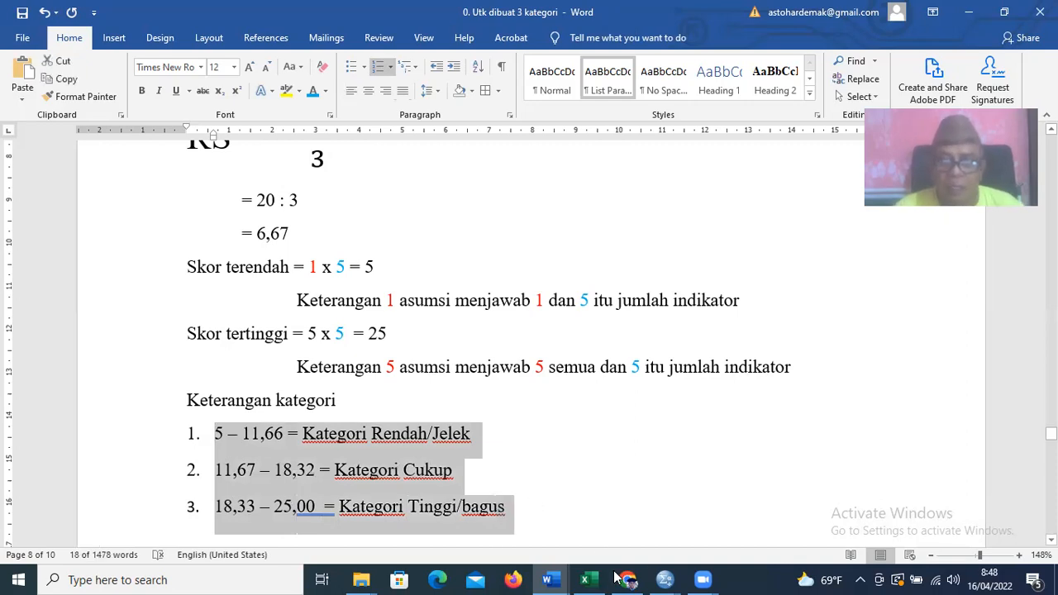
# Step: Switch to the Excel workbook and go to cell M175 beside the category range table below the likert 5 data
pyautogui.click(584, 579)
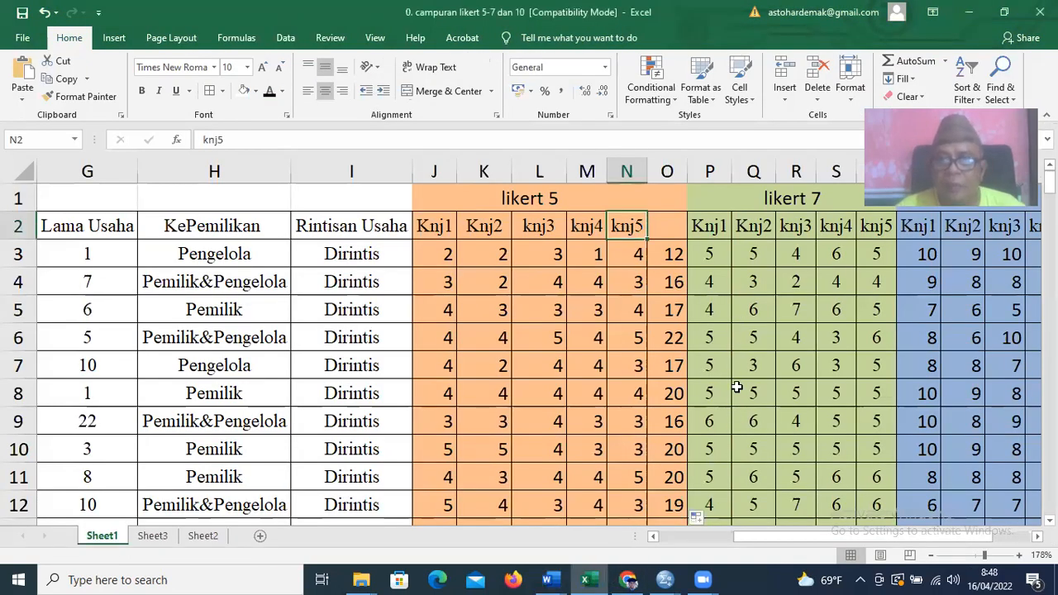
pyautogui.scroll(-20, 677, 385)
pyautogui.scroll(-20, 657, 394)
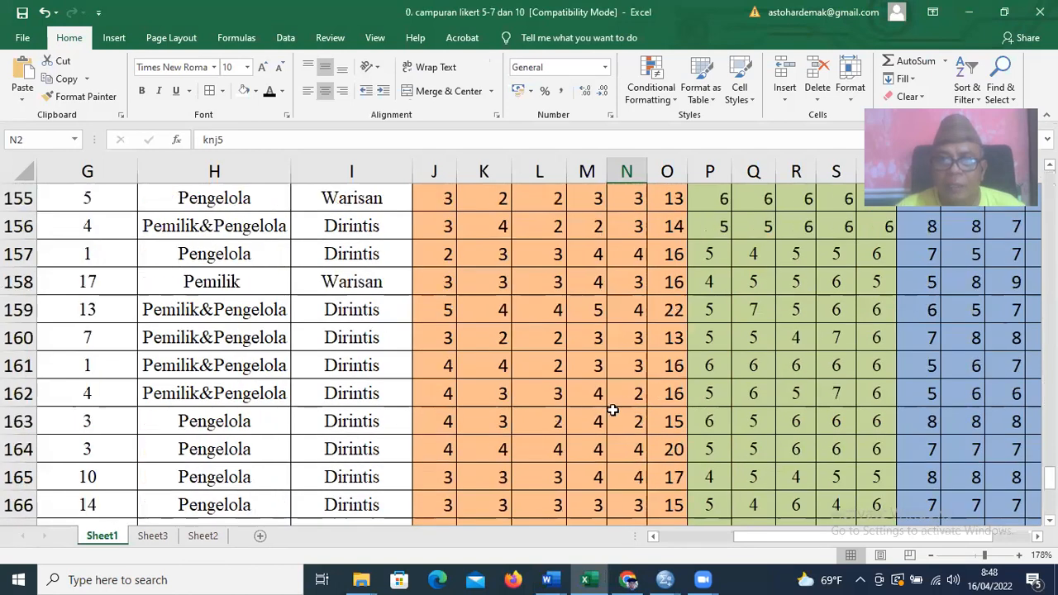
pyautogui.scroll(20, 569, 380)
pyautogui.scroll(4, 528, 343)
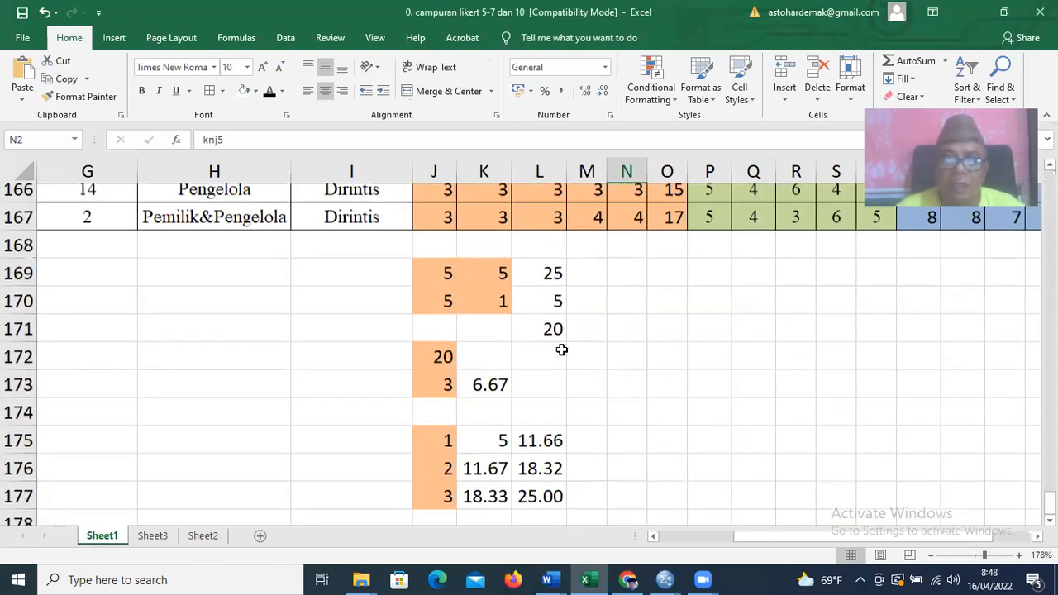
pyautogui.click(587, 455)
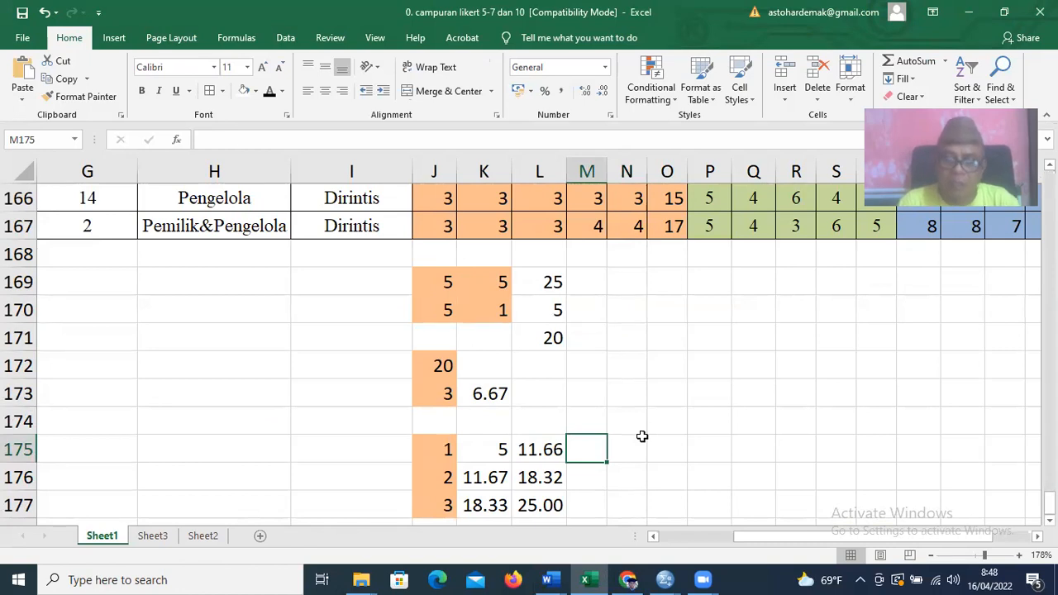
pyautogui.write('=')
pyautogui.click(642, 437)
pyautogui.press('Escape')
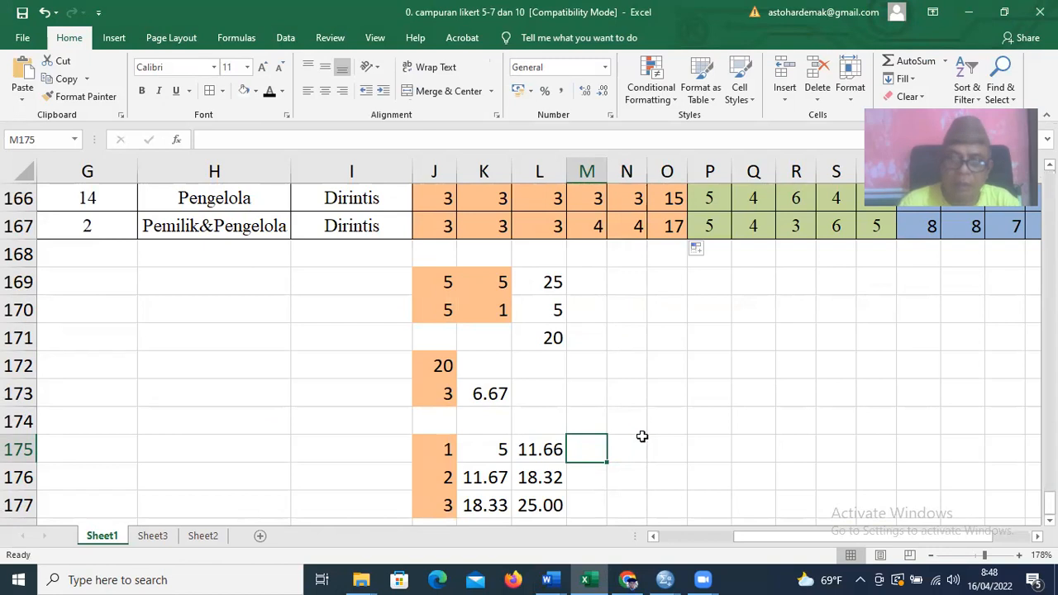
pyautogui.write('==')
pyautogui.click(642, 436)
pyautogui.press('Escape')
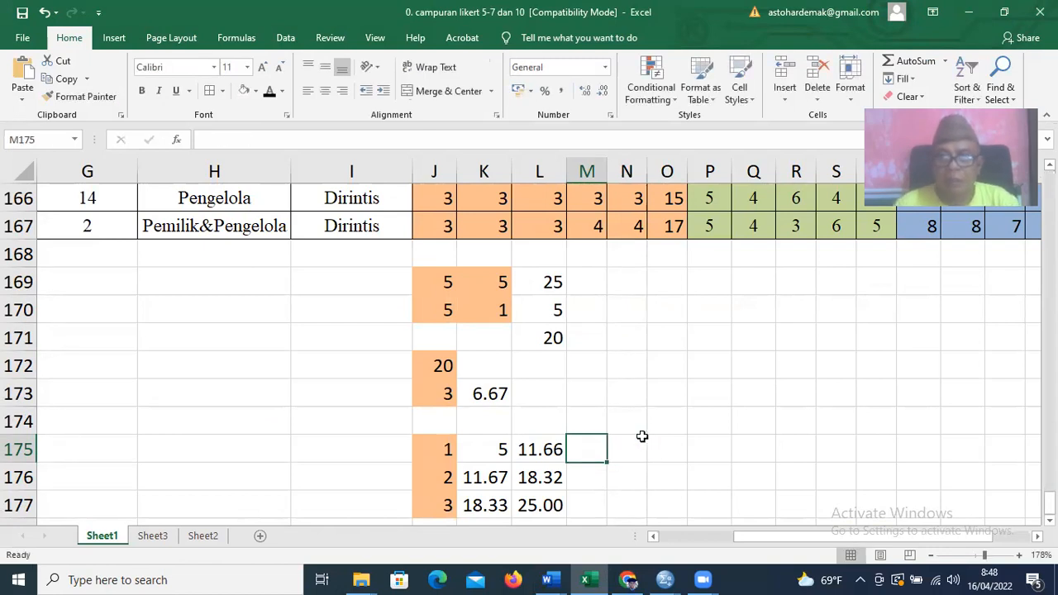
# Step: Enter a colon in M175 and M176 and the label "Sedang" in N175 for the first category range
pyautogui.write(':')
pyautogui.click(642, 438)
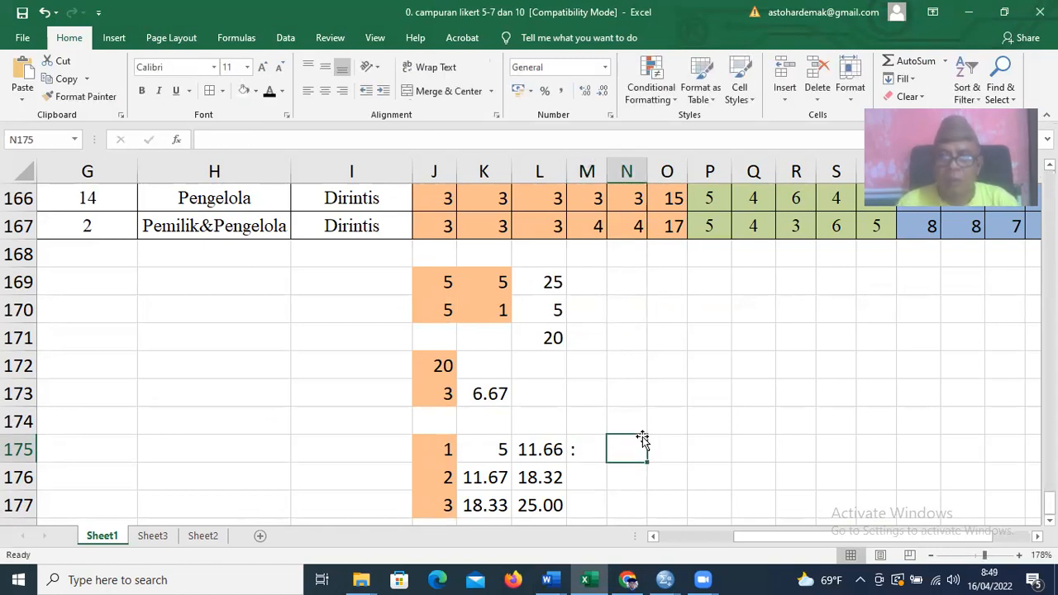
pyautogui.write('Sedang')
pyautogui.press('Return')
pyautogui.write(':')
pyautogui.press('Tab')
pyautogui.click(642, 438)
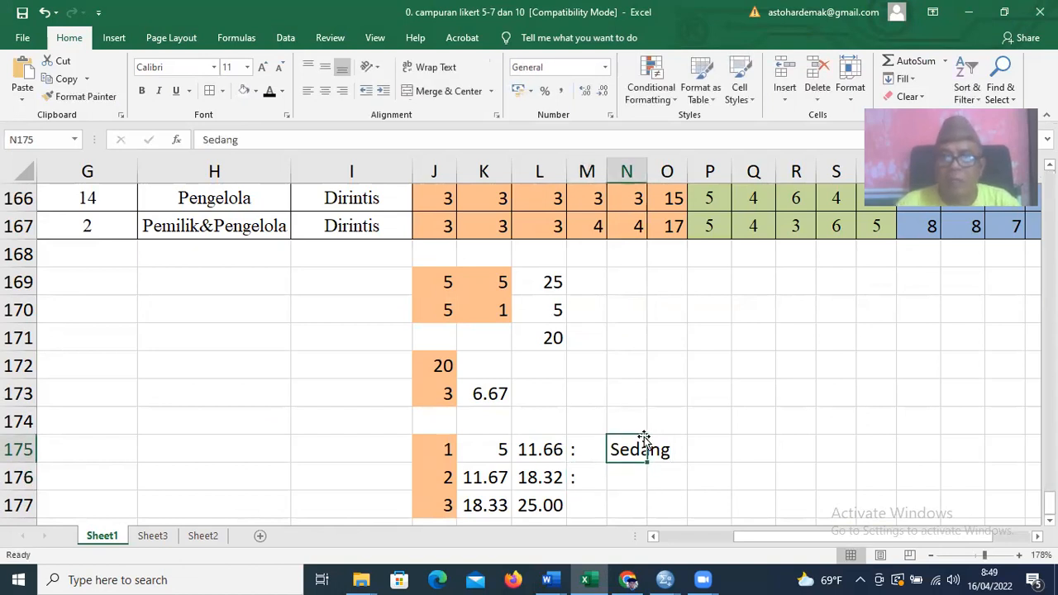
# Step: Enter the label "Jelek" in P175 for category 1 and "Cukup" in N176 for category 2
pyautogui.click(705, 448)
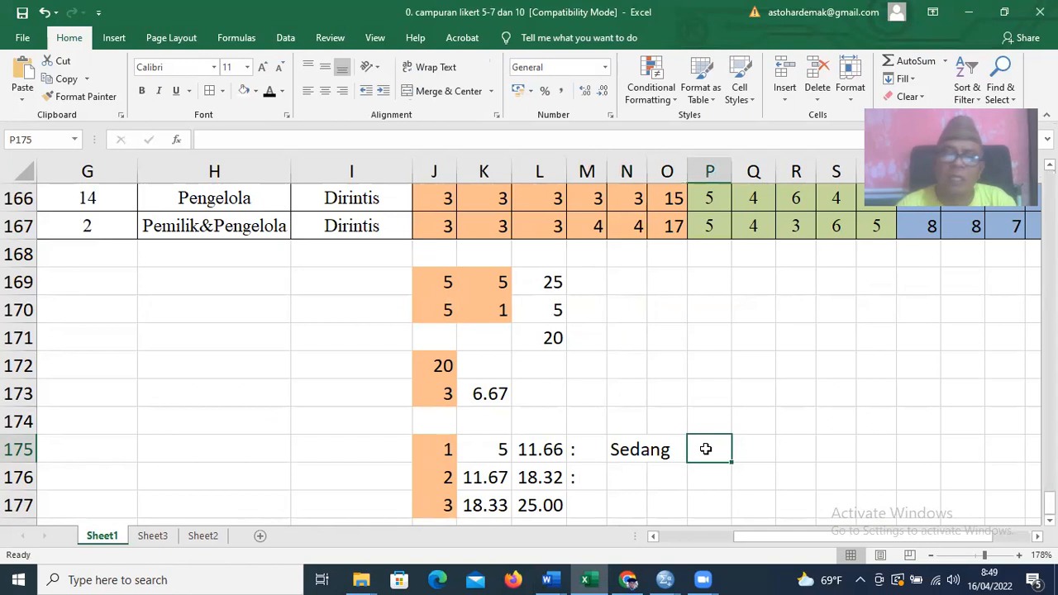
pyautogui.write('Jelek')
pyautogui.press('Return')
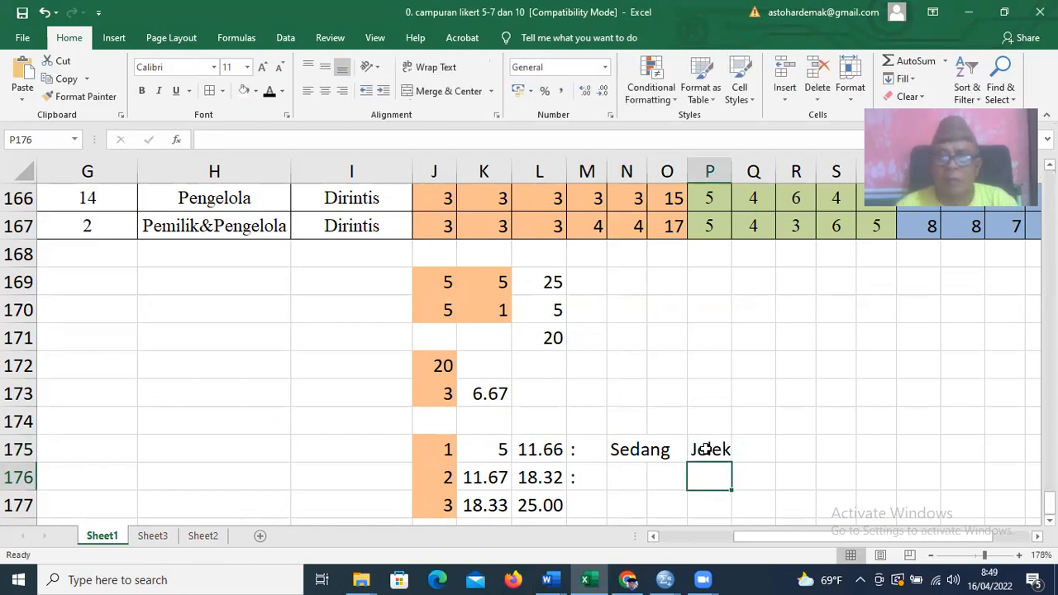
pyautogui.press('Left')
pyautogui.press('Left')
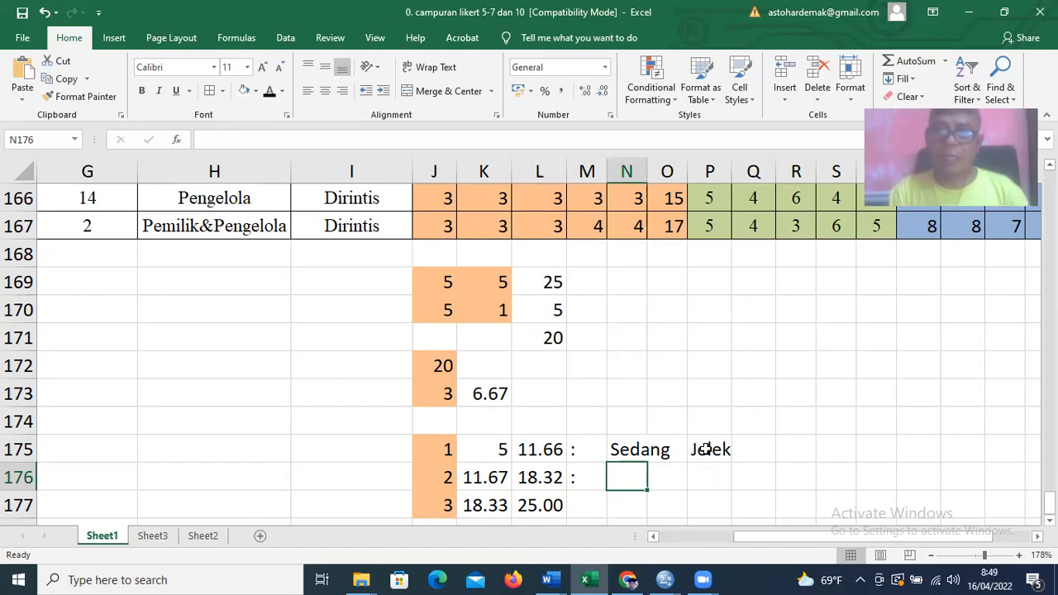
pyautogui.write('Cukup')
pyautogui.press('Right')
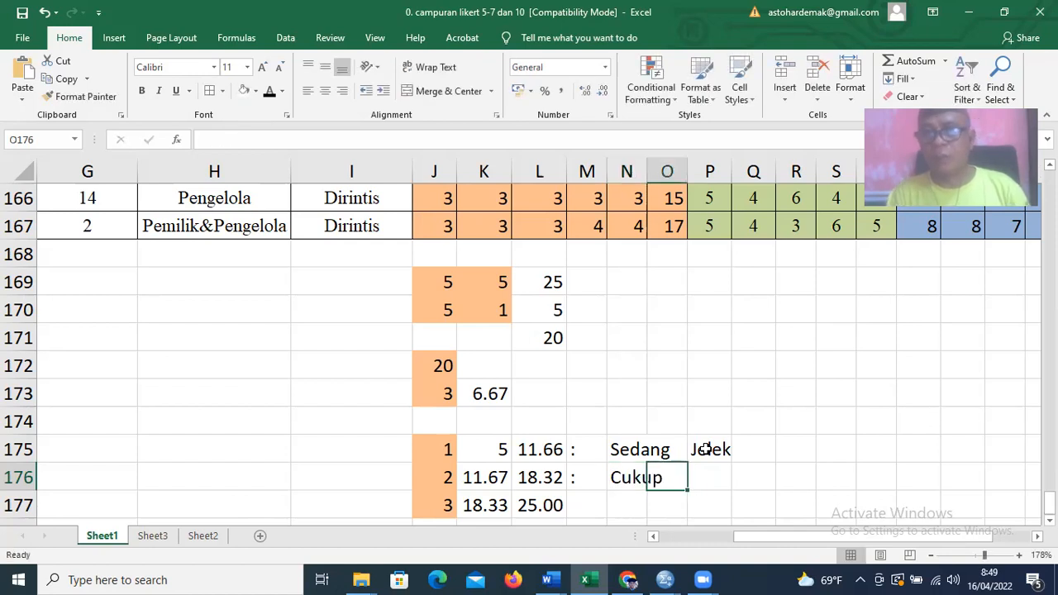
# Step: Replace the category 1 label in N175 with "Rendah" and enter "sedang" in P176 for category 2
pyautogui.press('Up')
pyautogui.press('Left')
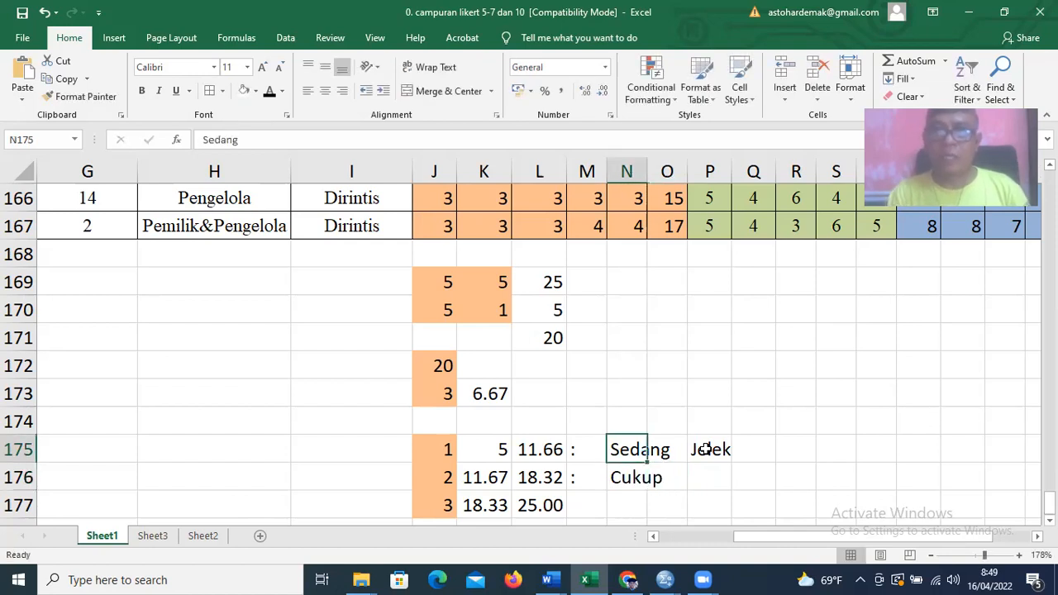
pyautogui.write('Rendah')
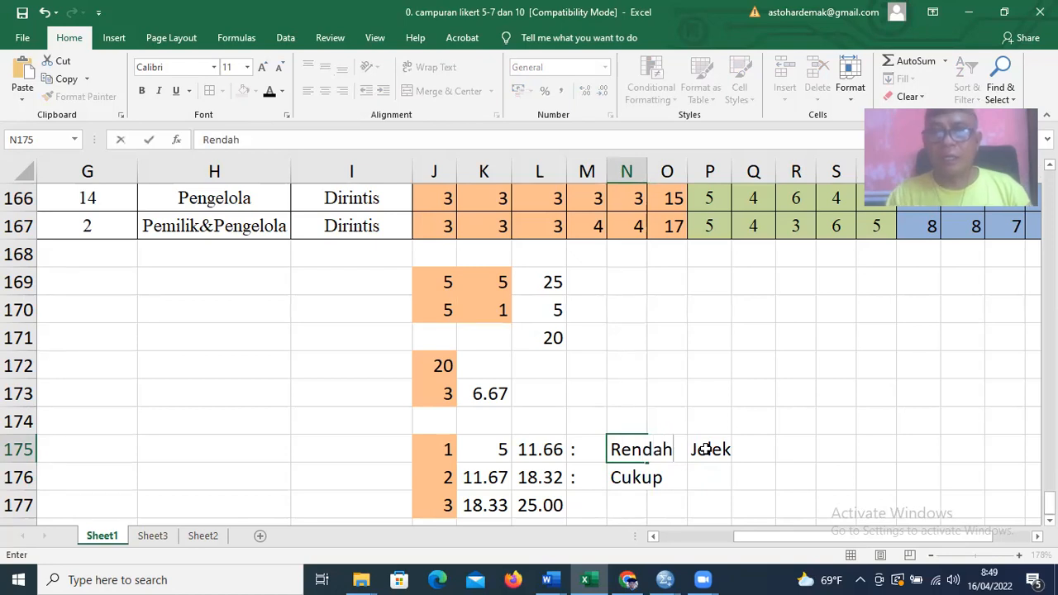
pyautogui.press('Return')
pyautogui.press('Right')
pyautogui.press('Right')
pyautogui.write('sedang')
pyautogui.press('Return')
# Step: Label category 3 in row 177 with a colon in column M, "Tinggi" in N and "Bagus" in P
pyautogui.press('Left')
pyautogui.press('Left')
pyautogui.press('Left')
pyautogui.write(':')
pyautogui.press('Right')
pyautogui.write('Tinggi')
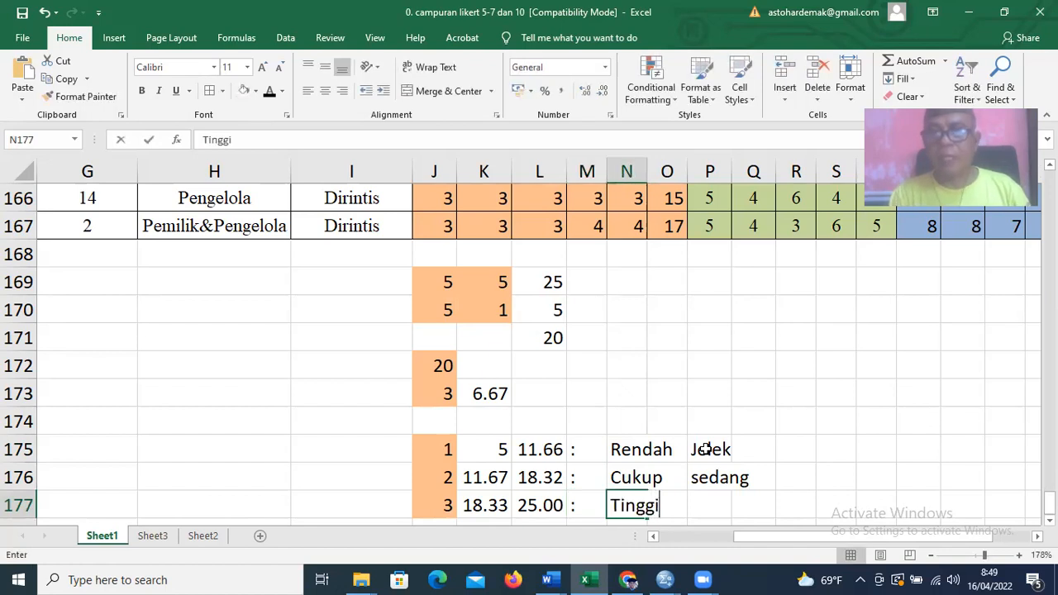
pyautogui.press('Right')
pyautogui.press('Right')
pyautogui.write('Bagus')
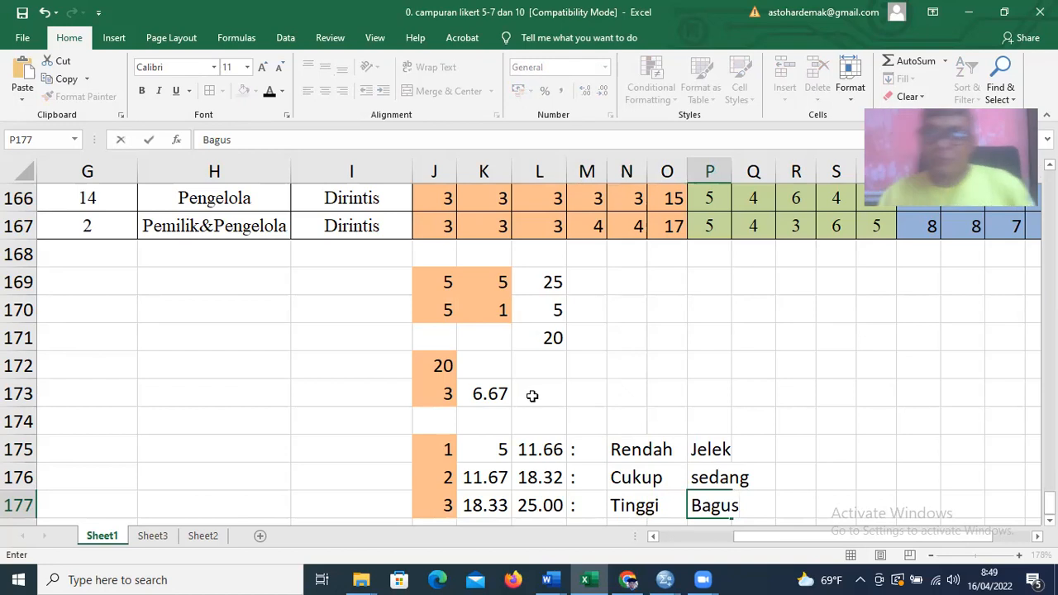
# Step: Split the worksheet into upper and lower panes only, with the divider below row 170 and the category table in the lower pane
pyautogui.click(539, 477)
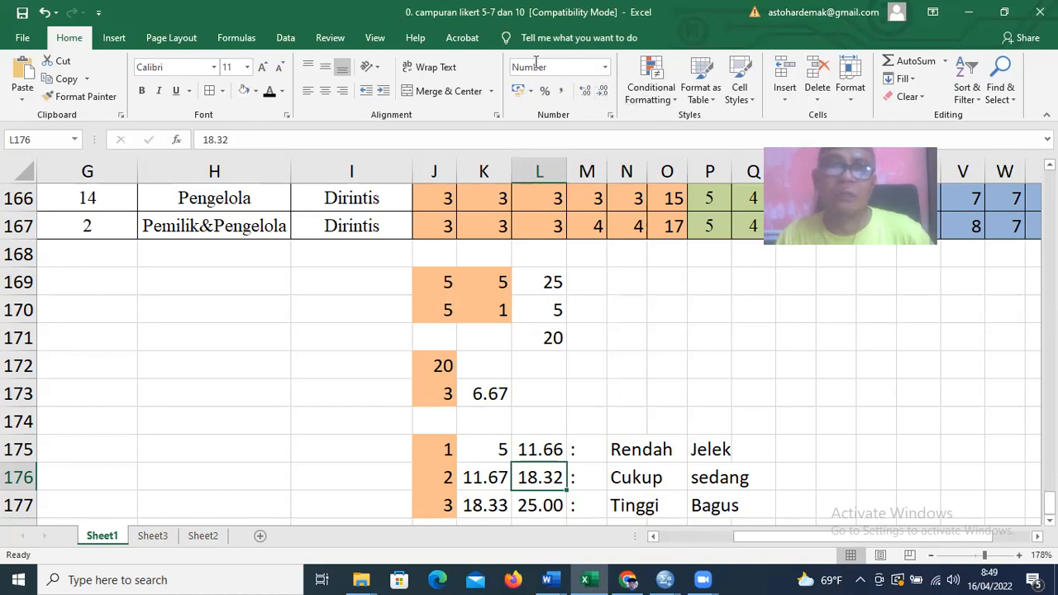
pyautogui.click(331, 37)
pyautogui.click(375, 37)
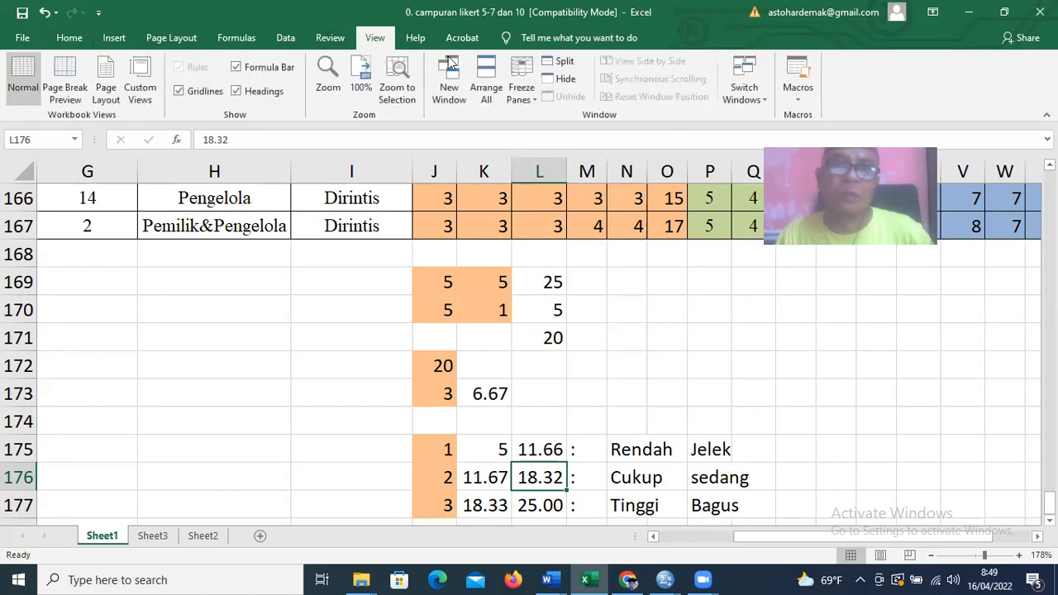
pyautogui.click(560, 61)
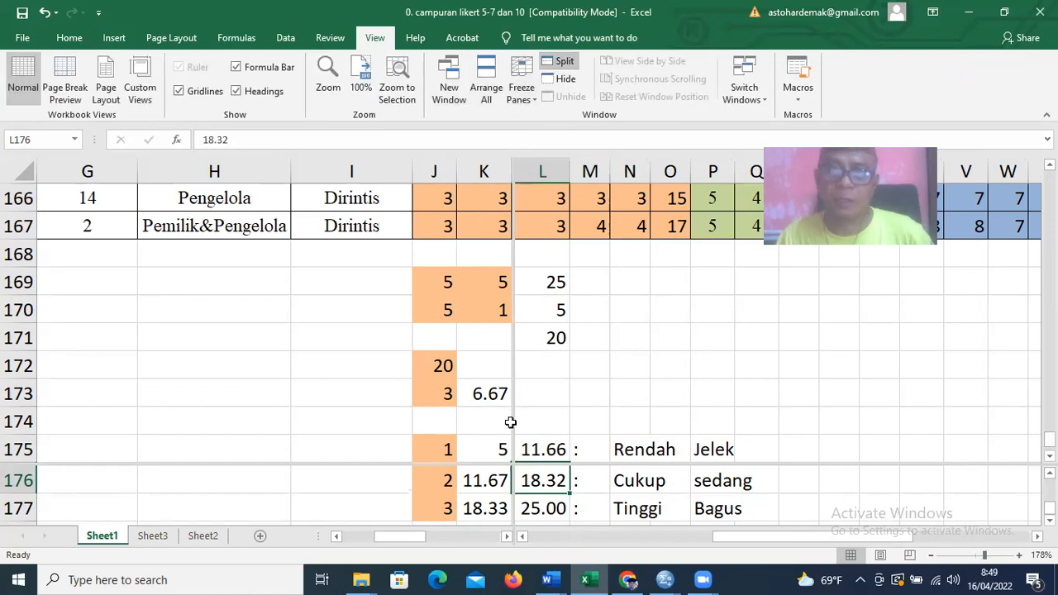
pyautogui.doubleClick(514, 170)
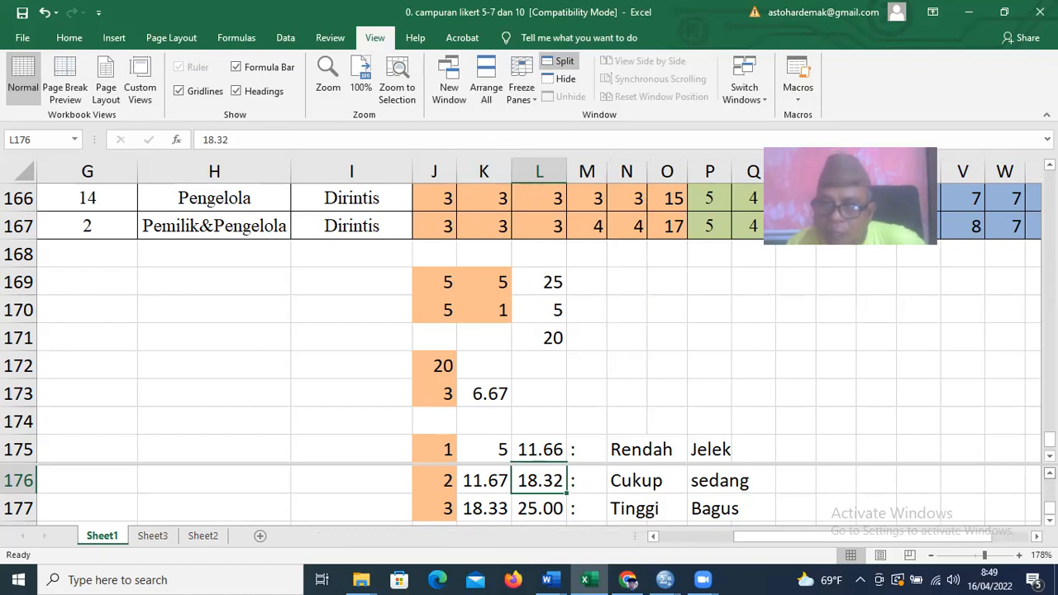
pyautogui.scroll(1, 529, 494)
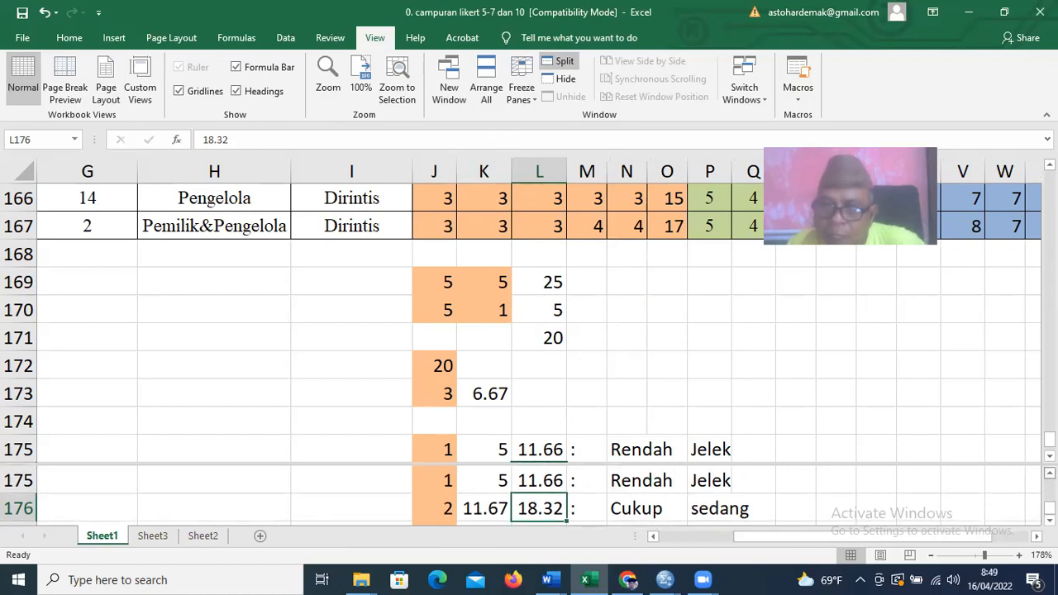
pyautogui.moveTo(1033, 465); pyautogui.dragTo(1030, 324)
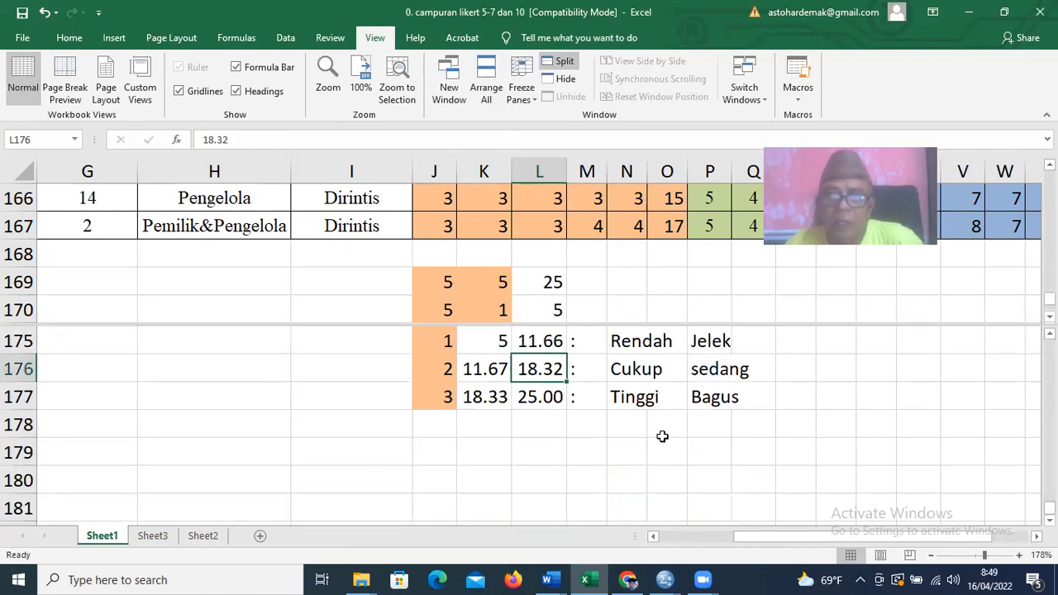
# Step: Extend the upper pane down to row 173 and insert a blank column P before the likert 7 block
pyautogui.moveTo(1033, 324); pyautogui.dragTo(1017, 409)
pyautogui.click(697, 301)
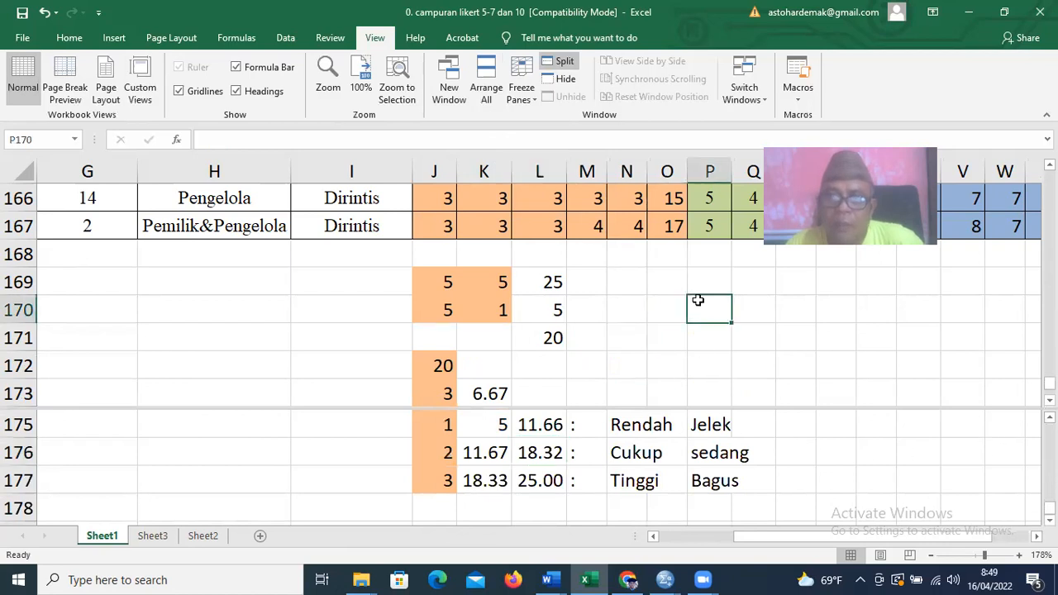
pyautogui.scroll(20, 697, 301)
pyautogui.click(706, 171)
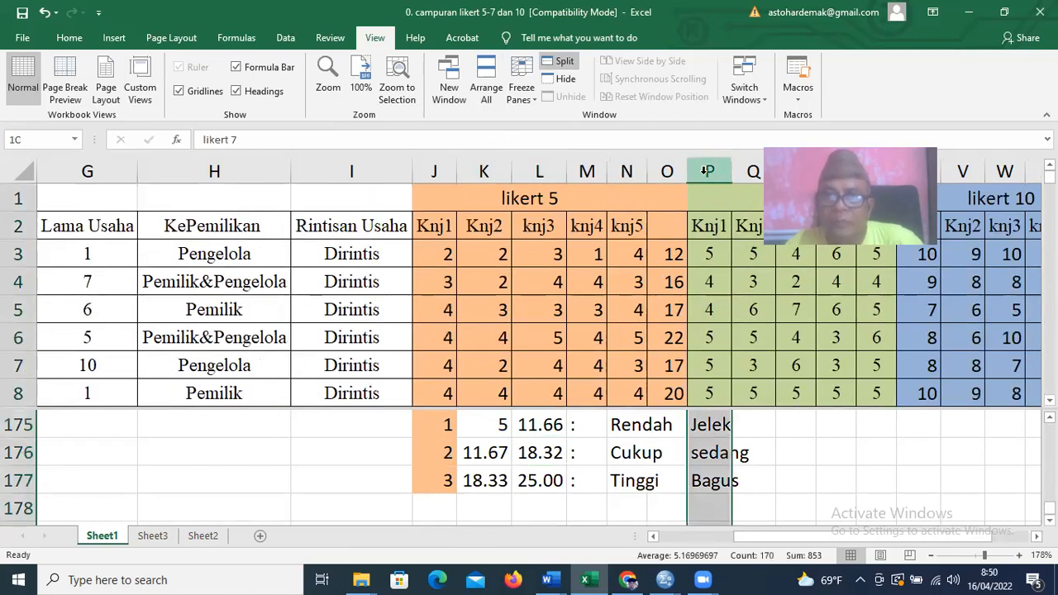
pyautogui.rightClick(708, 174)
pyautogui.click(740, 281)
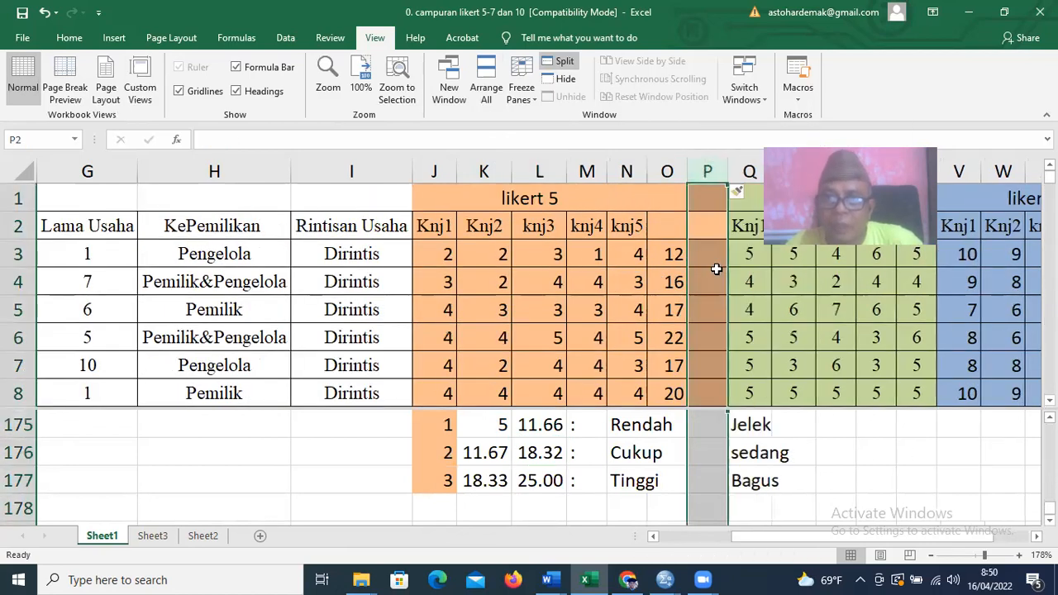
# Step: Enter the category "rendah" in P3 and "cukup" in P4, widening column P to fit its text
pyautogui.click(709, 256)
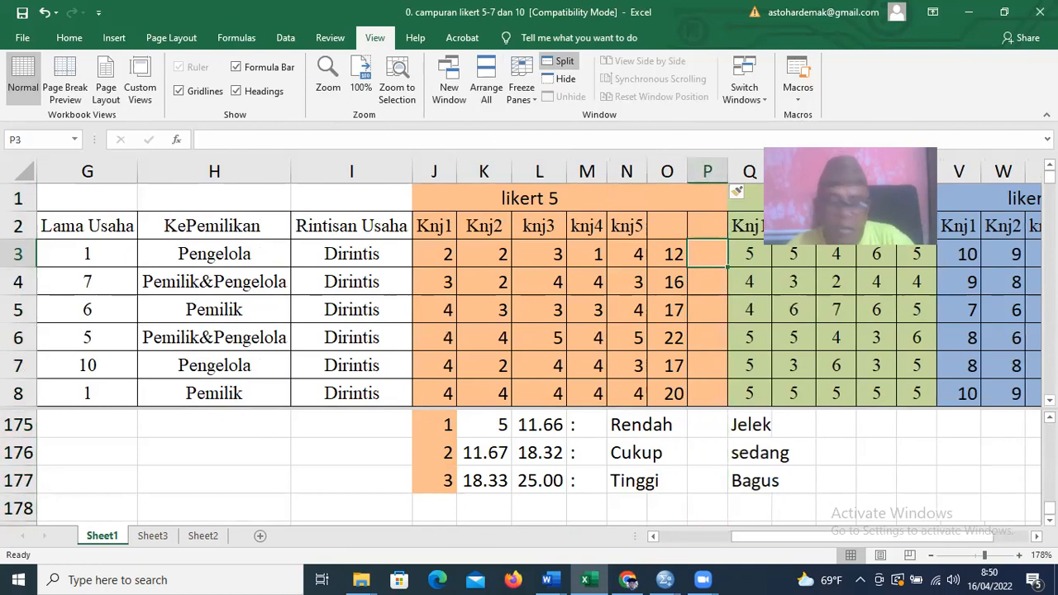
pyautogui.write('rendah')
pyautogui.press('Return')
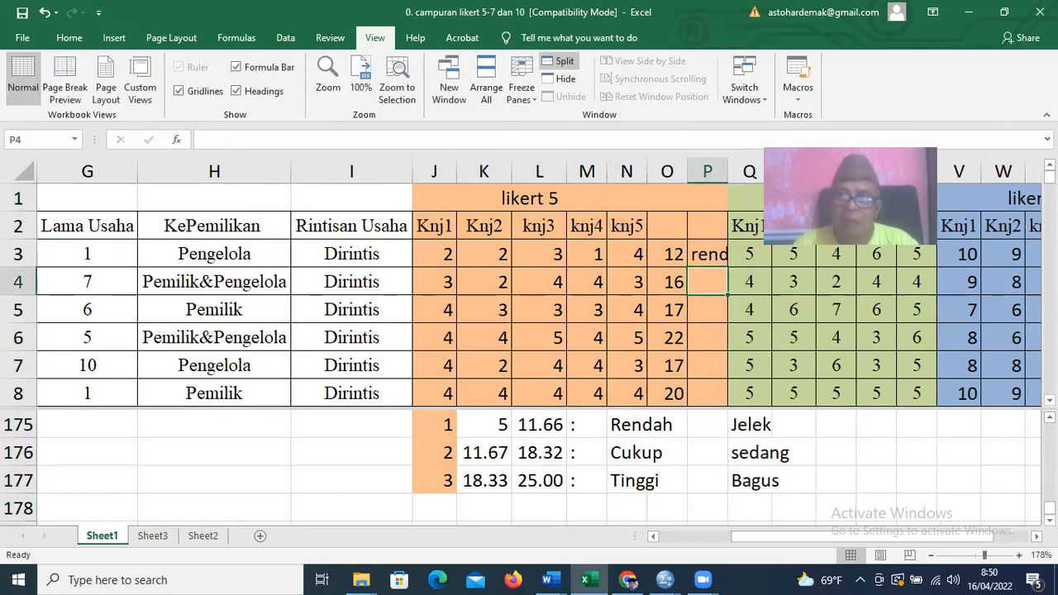
pyautogui.doubleClick(727, 171)
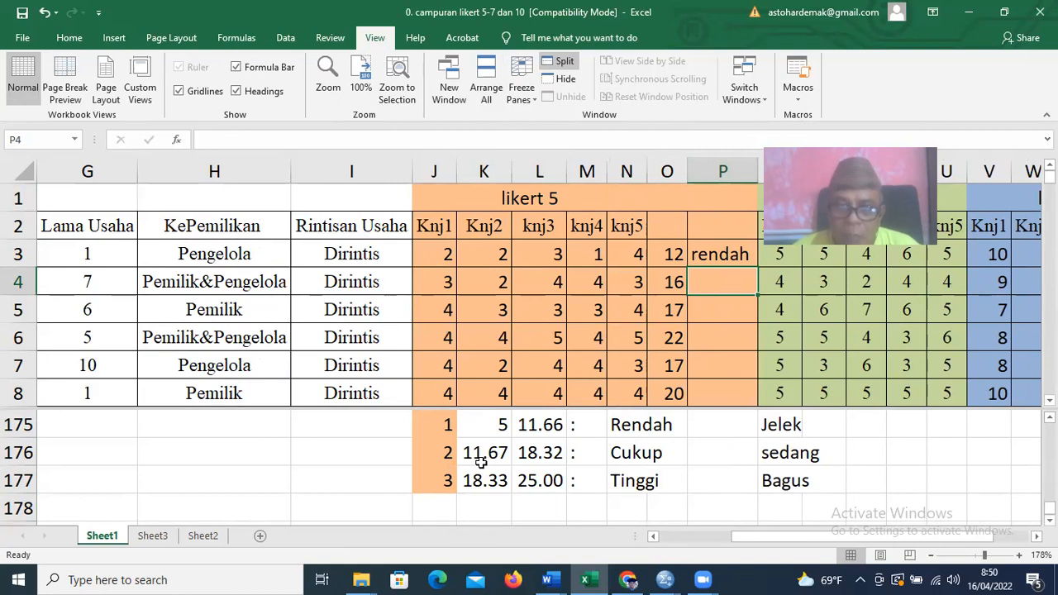
pyautogui.write('cukup')
pyautogui.press('Return')
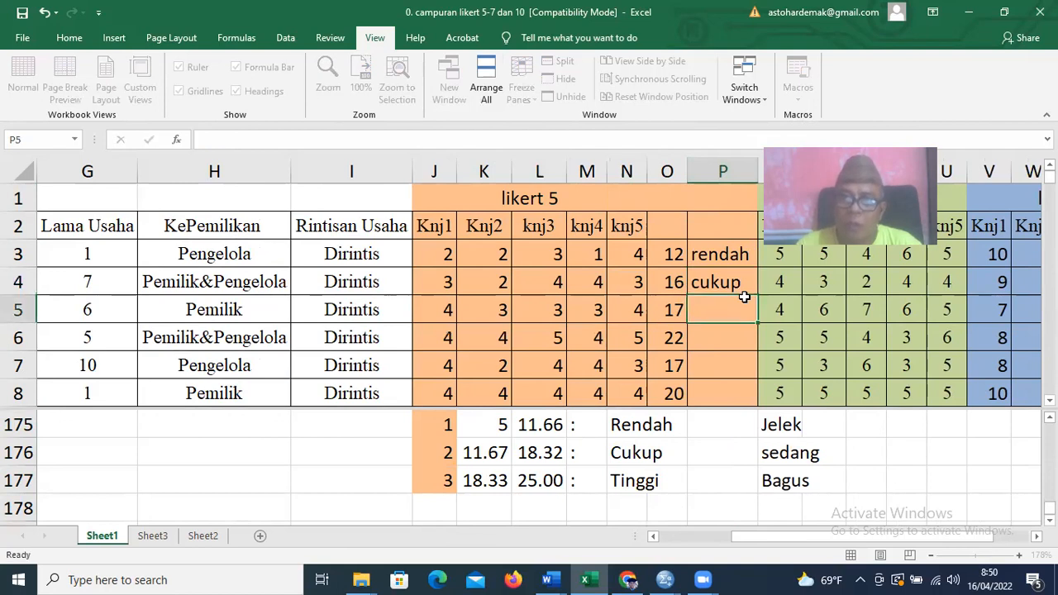
# Step: Categorize the next three respondents' totals: "cukup" in P5, "Tinggi" in P6 and "cukup" in P7
pyautogui.write('cukup')
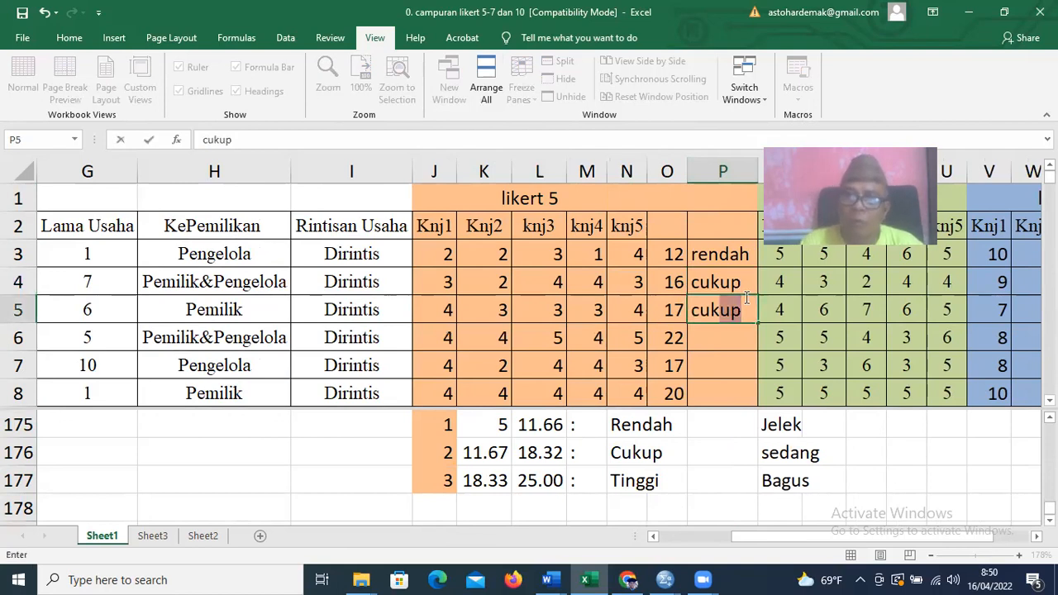
pyautogui.press('Return')
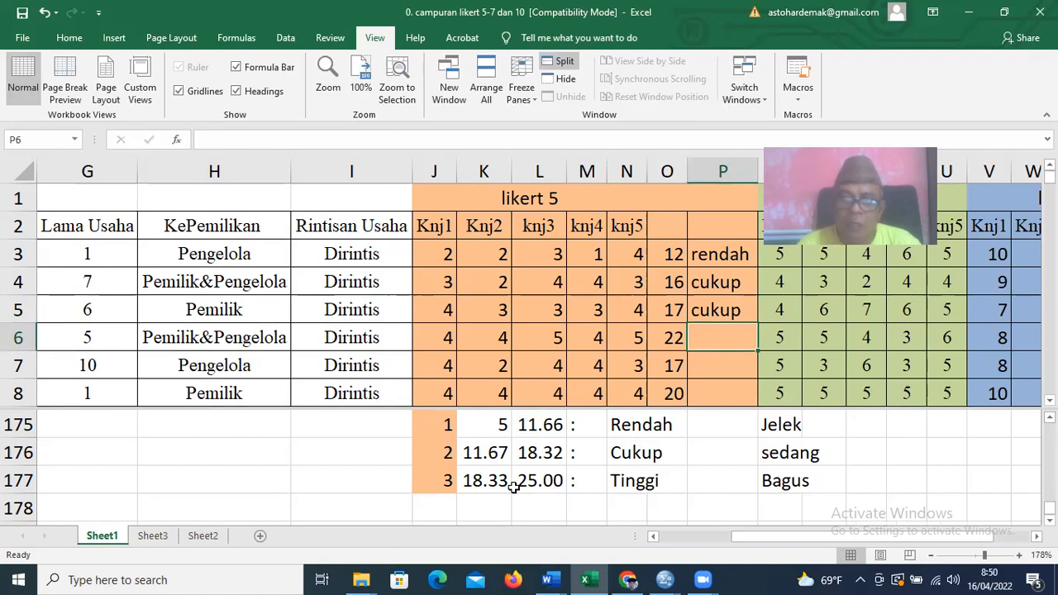
pyautogui.write('t')
pyautogui.press('BackSpace')
pyautogui.write('Tinggi')
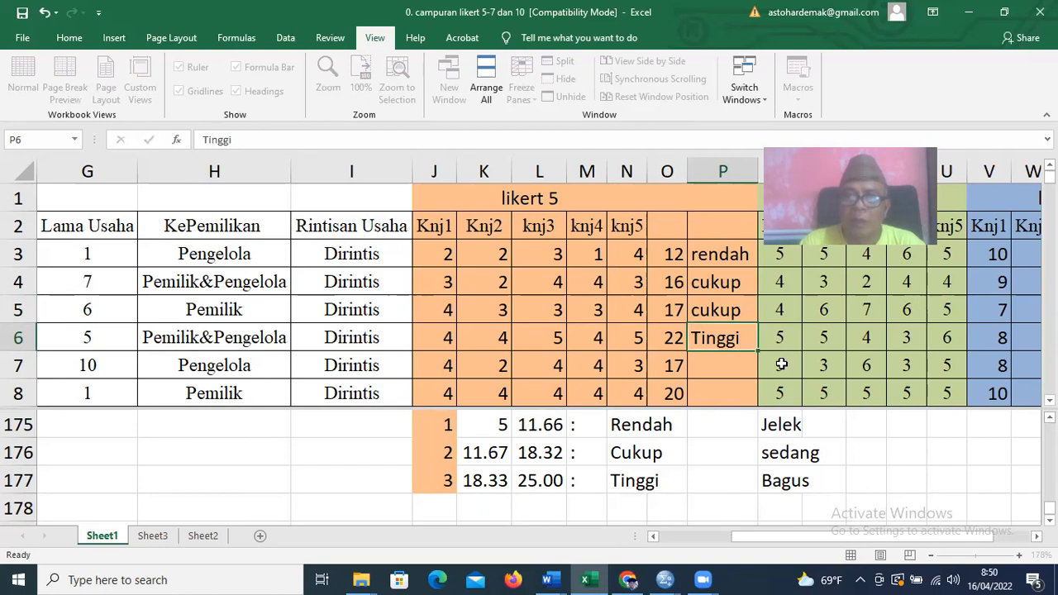
pyautogui.press('Return')
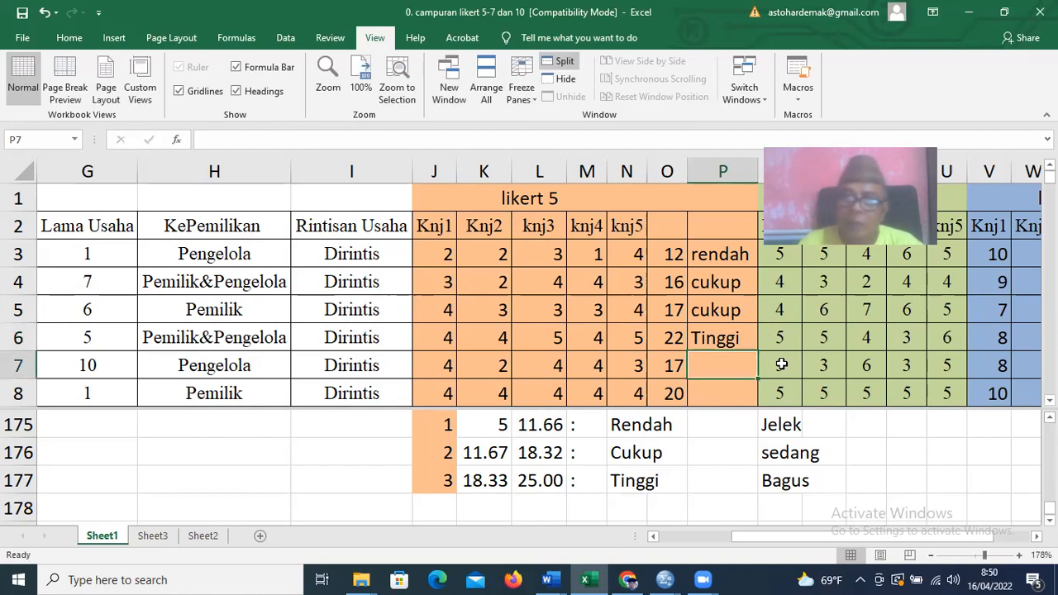
pyautogui.write('cukup')
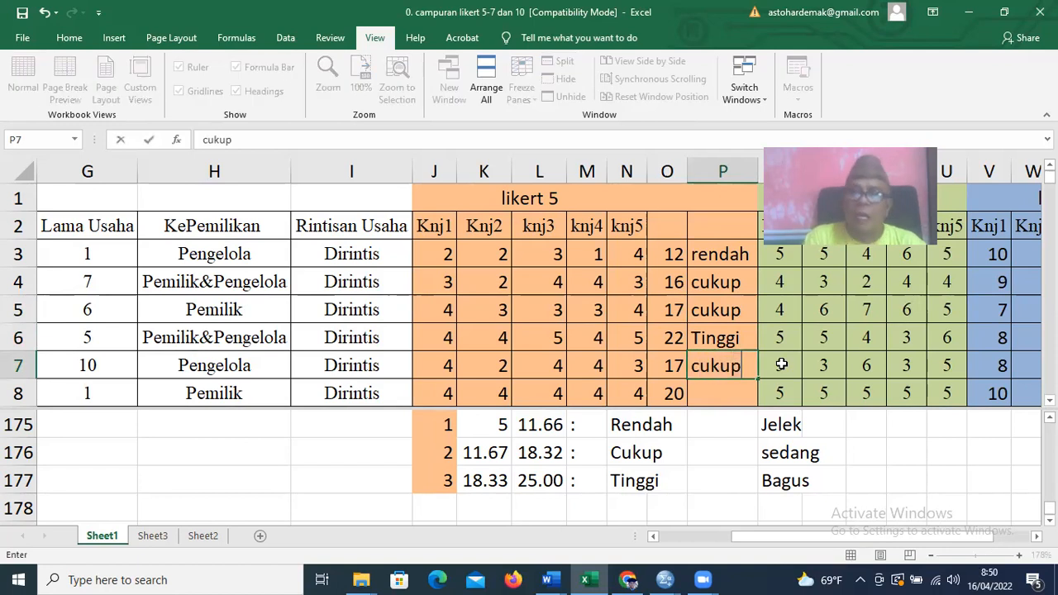
pyautogui.press('Return')
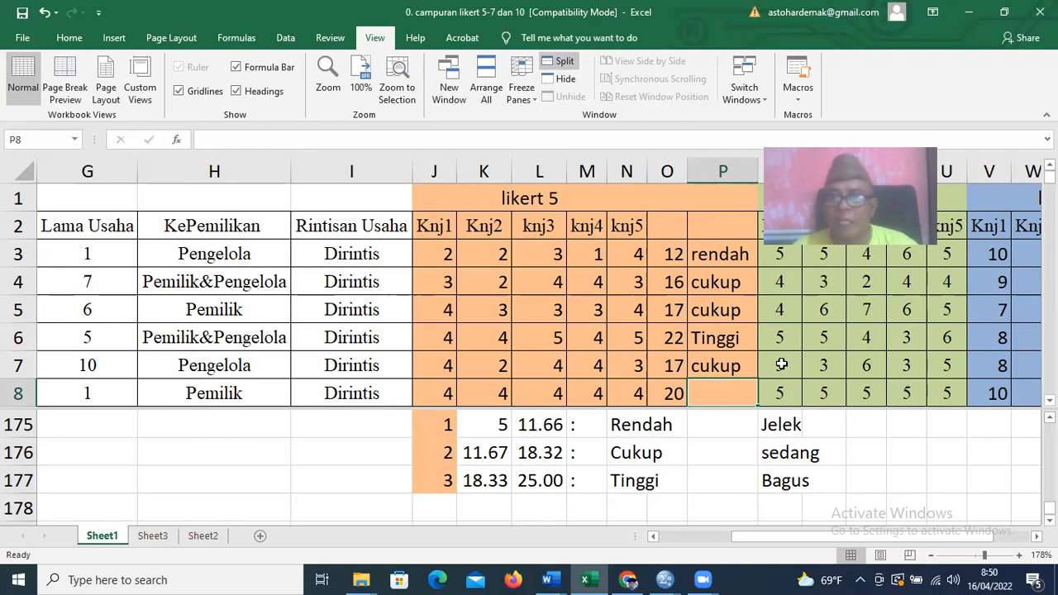
# Step: Copy all the likert 5 totals in column O, from O3 down to O167
pyautogui.press('Up')
pyautogui.press('Up')
pyautogui.press('Up')
pyautogui.press('Up')
pyautogui.press('Up')
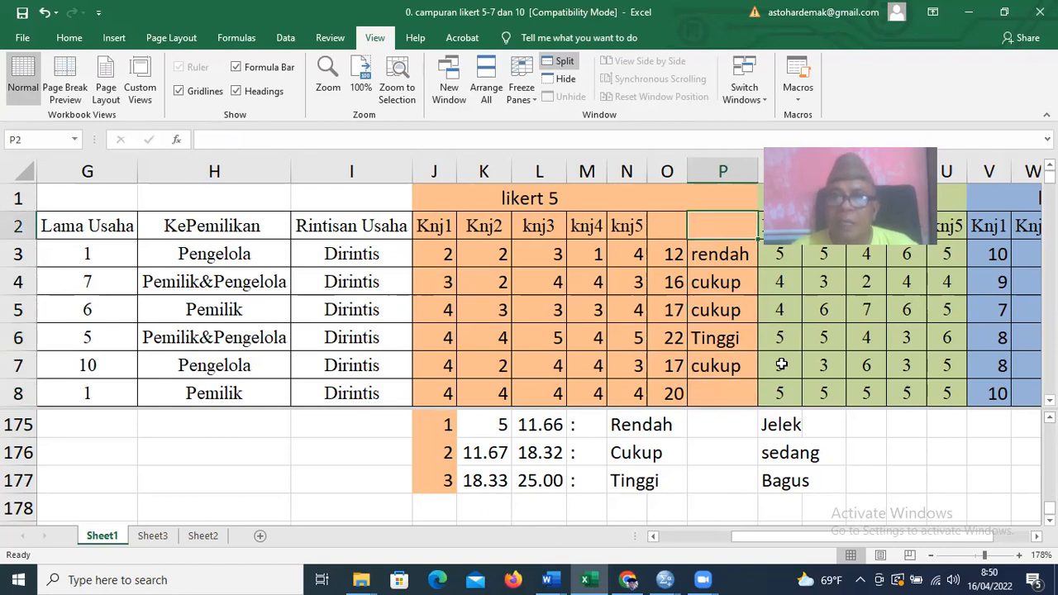
pyautogui.press('Left')
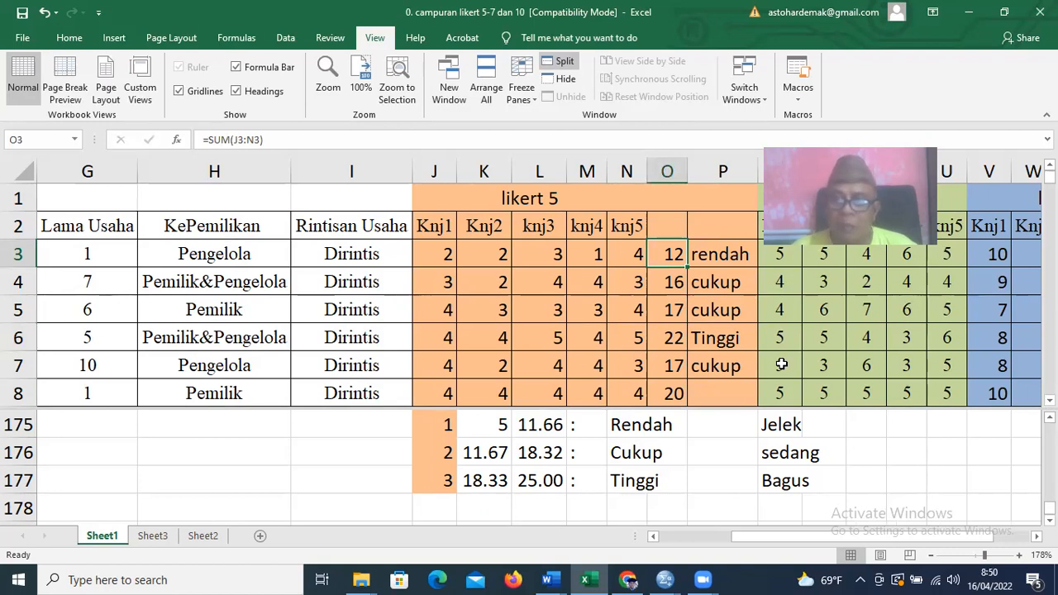
pyautogui.hotkey('ctrl', 'shift', 'Down')
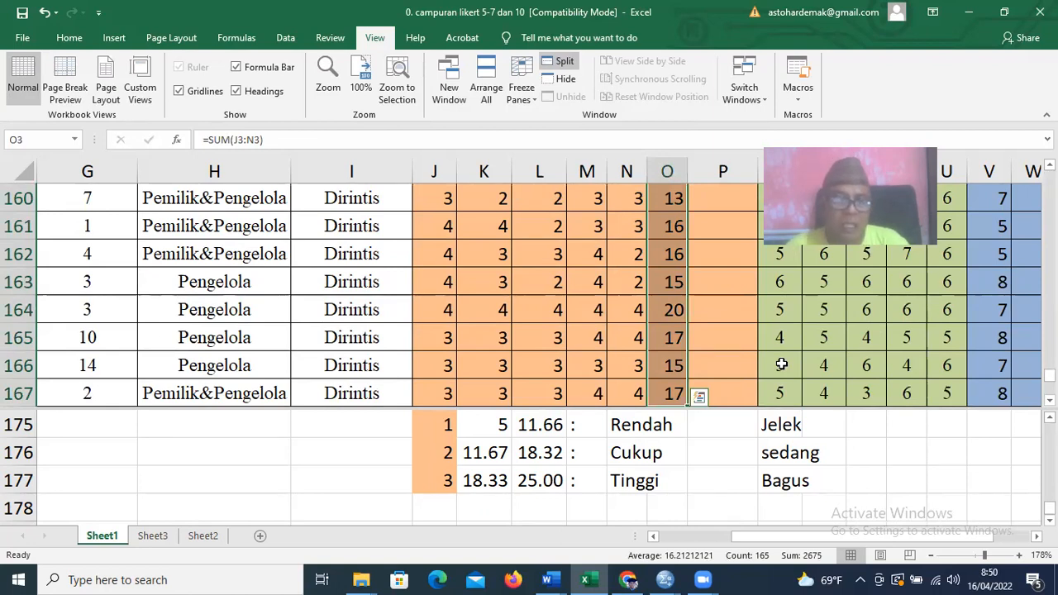
pyautogui.hotkey('ctrl', 'c')
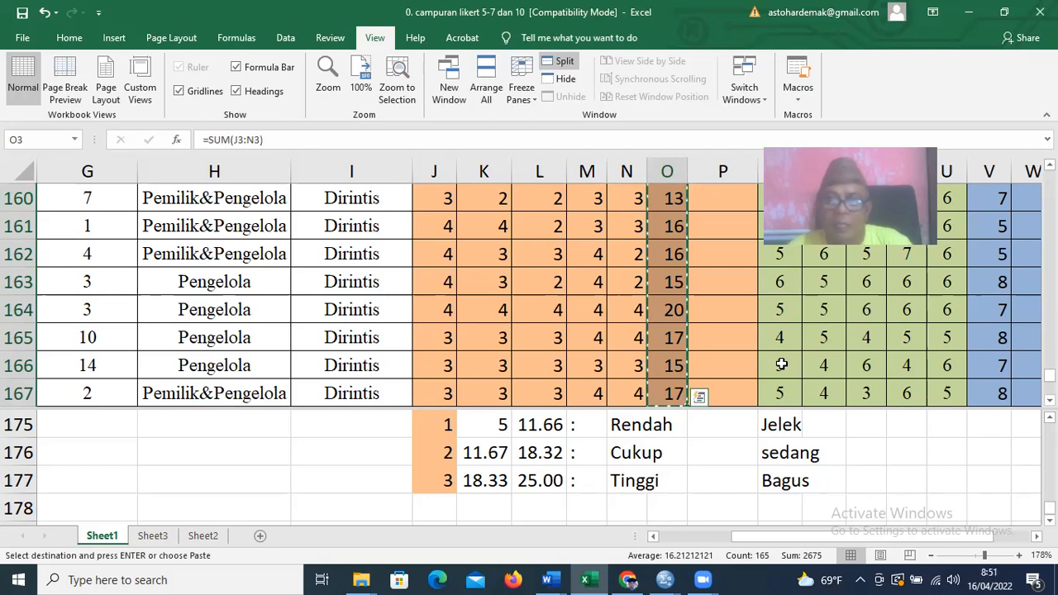
# Step: Switch to the SPSS Data Editor and paste the copied totals into the first empty column after y5
pyautogui.click(664, 579)
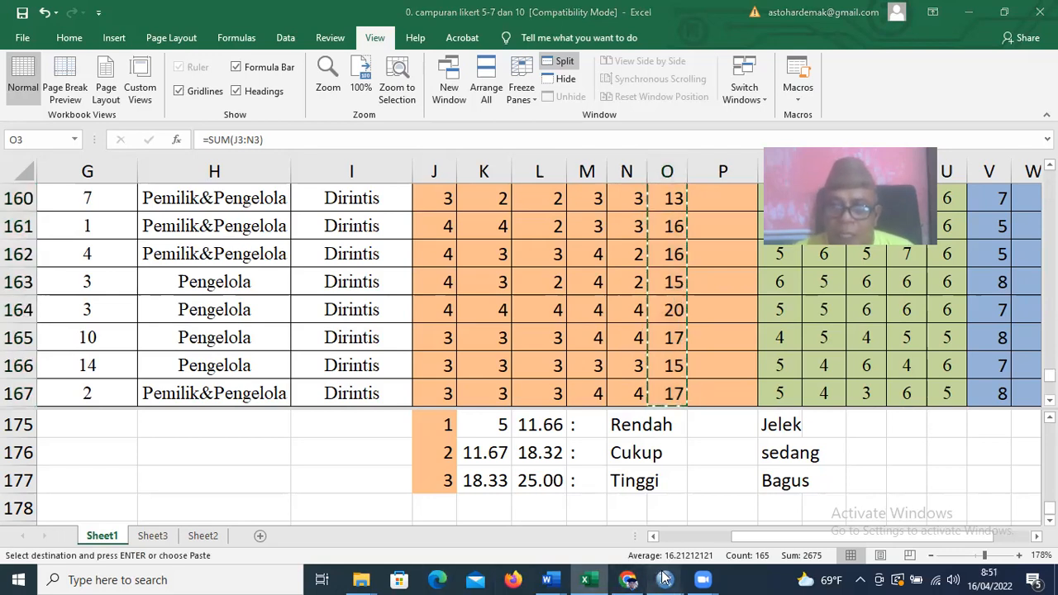
pyautogui.click(739, 529)
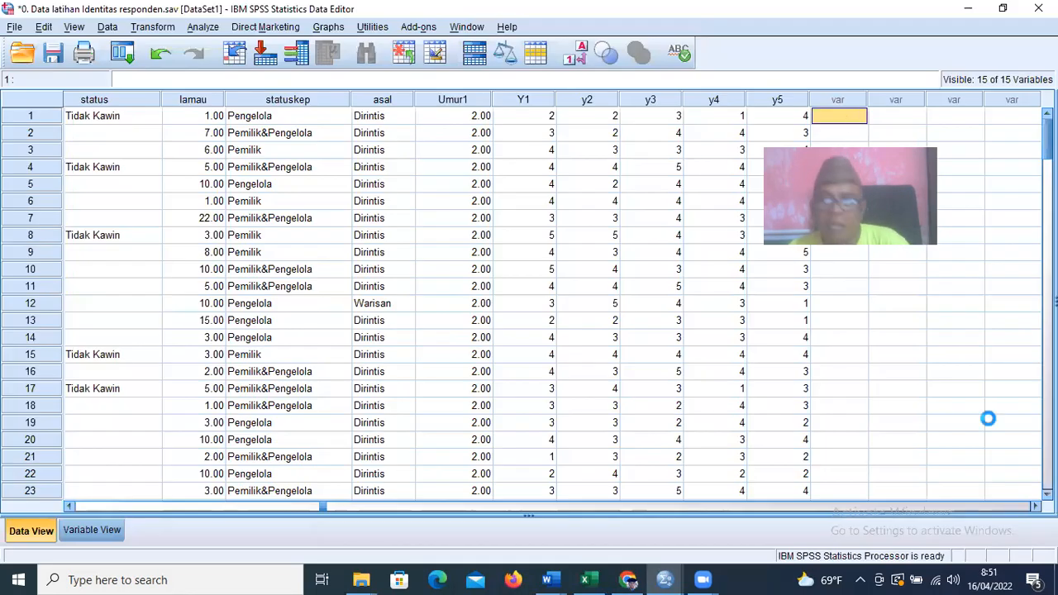
pyautogui.hotkey('ctrl', 'v')
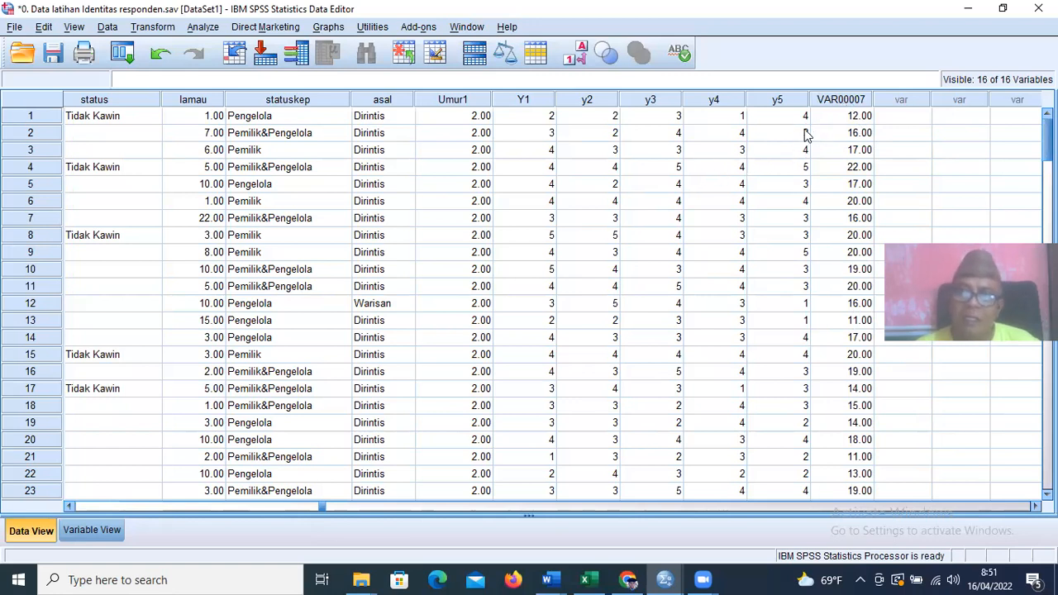
# Step: Rename the pasted variable in row 16 of the variable list to "Y"
pyautogui.click(101, 526)
pyautogui.click(95, 353)
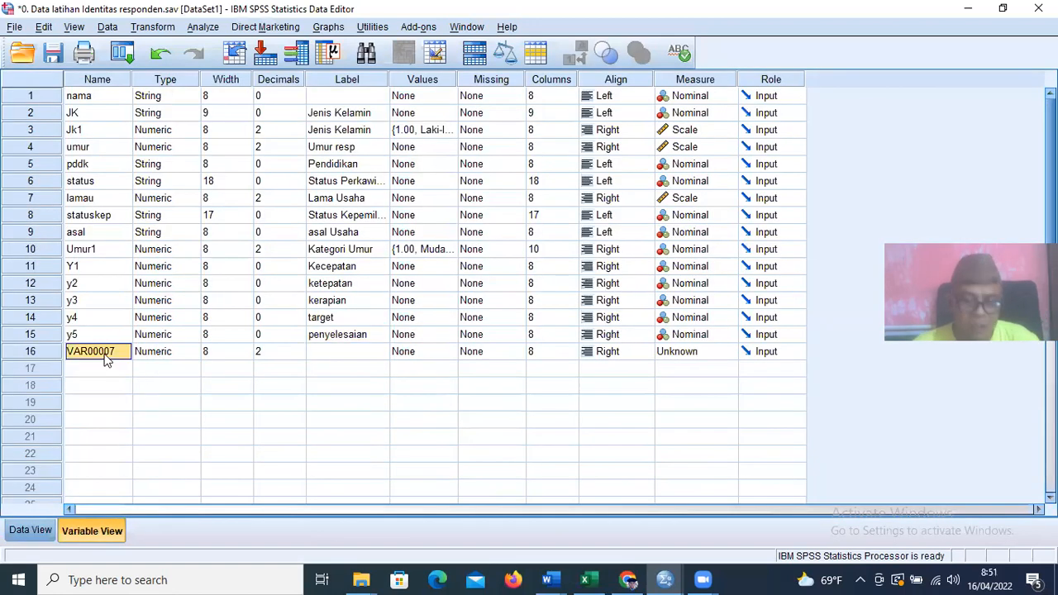
pyautogui.write('Y')
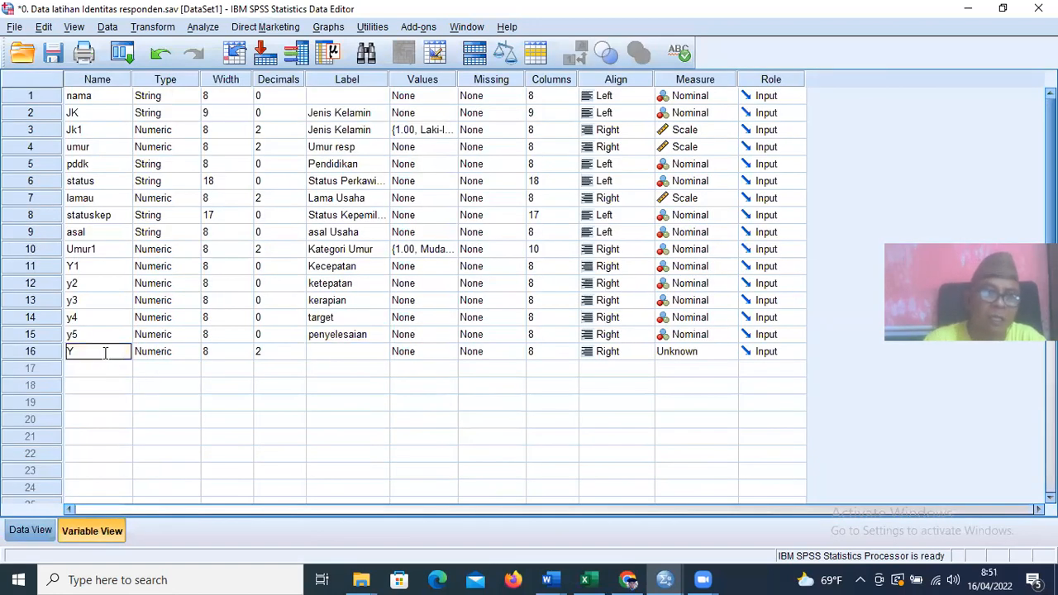
pyautogui.press('Return')
# Step: Set the label of variable Y to "Kinerja Karyawan"
pyautogui.press('Right')
pyautogui.press('Right')
pyautogui.press('Right')
pyautogui.press('Right')
pyautogui.press('Up')
pyautogui.write('Ki')
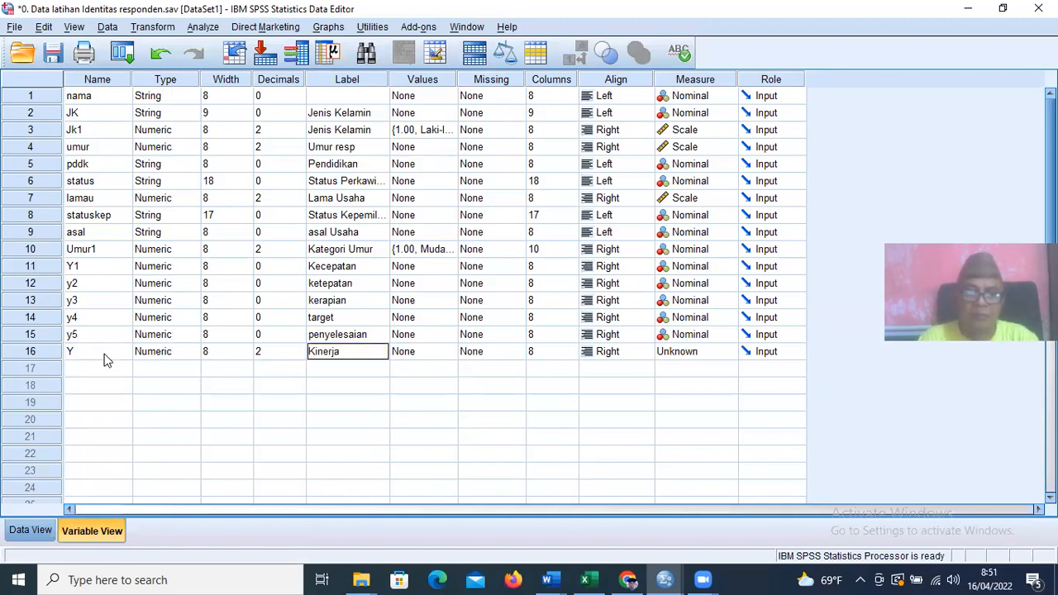
pyautogui.write('nerja Karyawan')
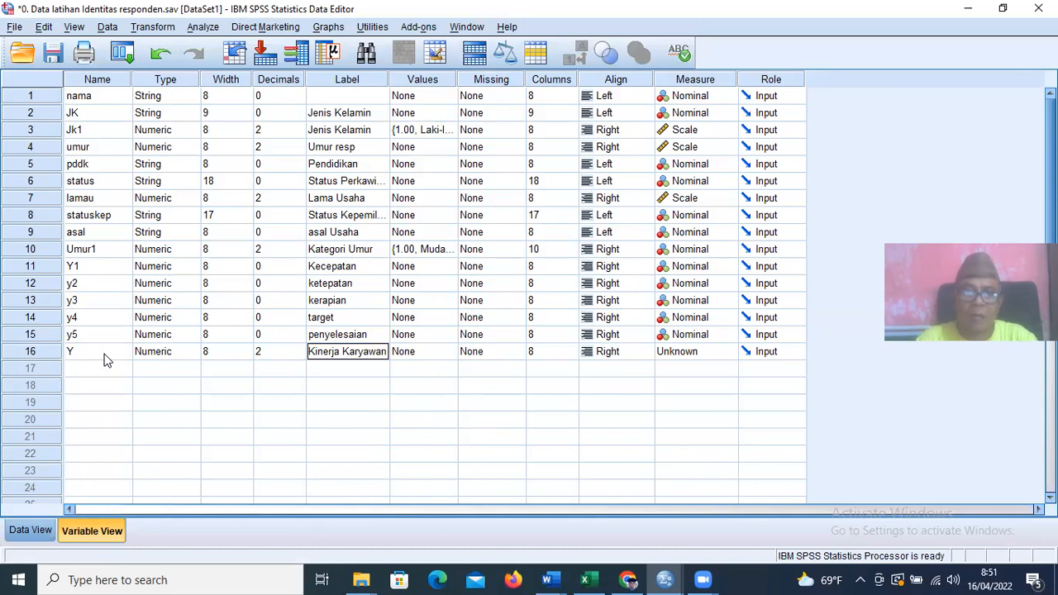
pyautogui.press('Return')
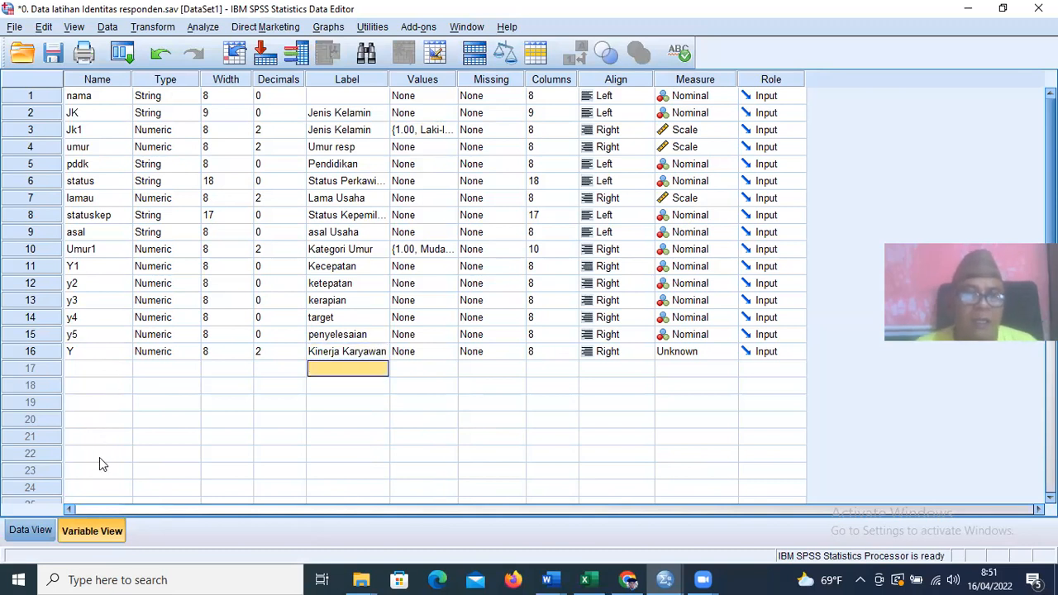
# Step: Return to the data grid and narrow the Y column slightly
pyautogui.click(31, 531)
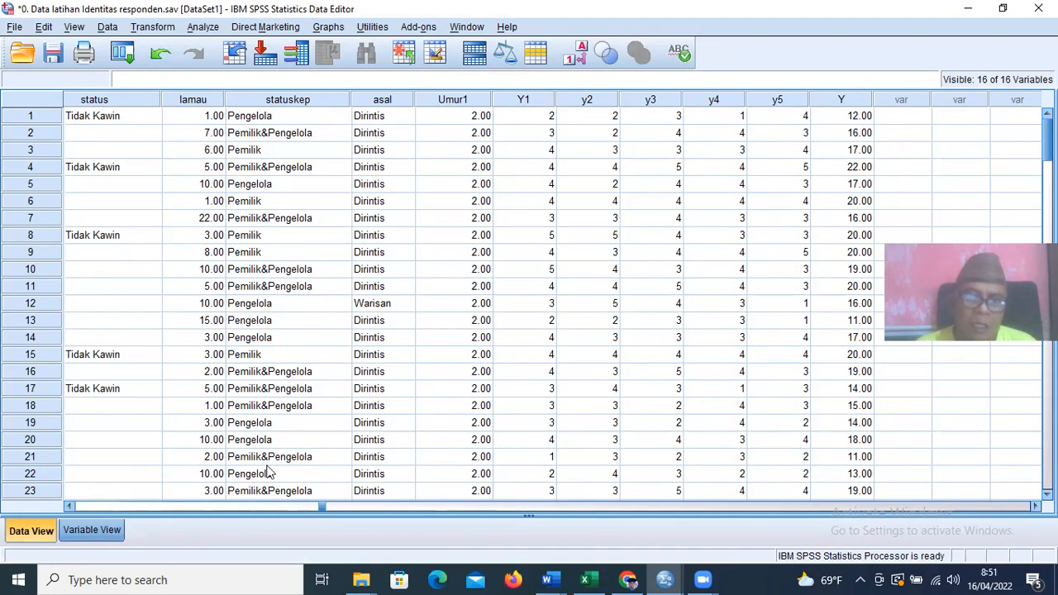
pyautogui.moveTo(872, 99); pyautogui.dragTo(866, 100)
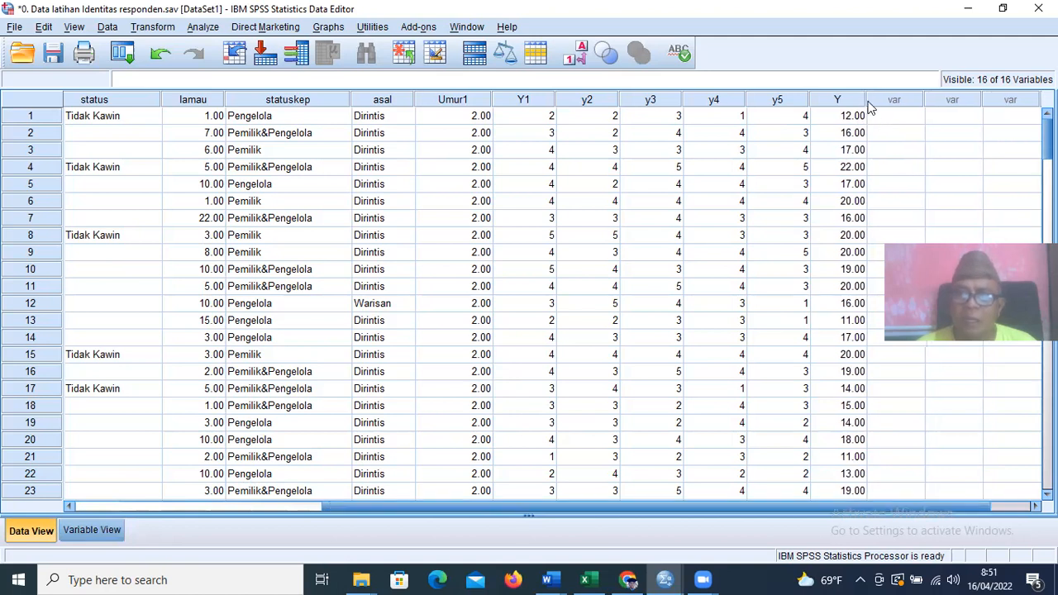
pyautogui.click(879, 116)
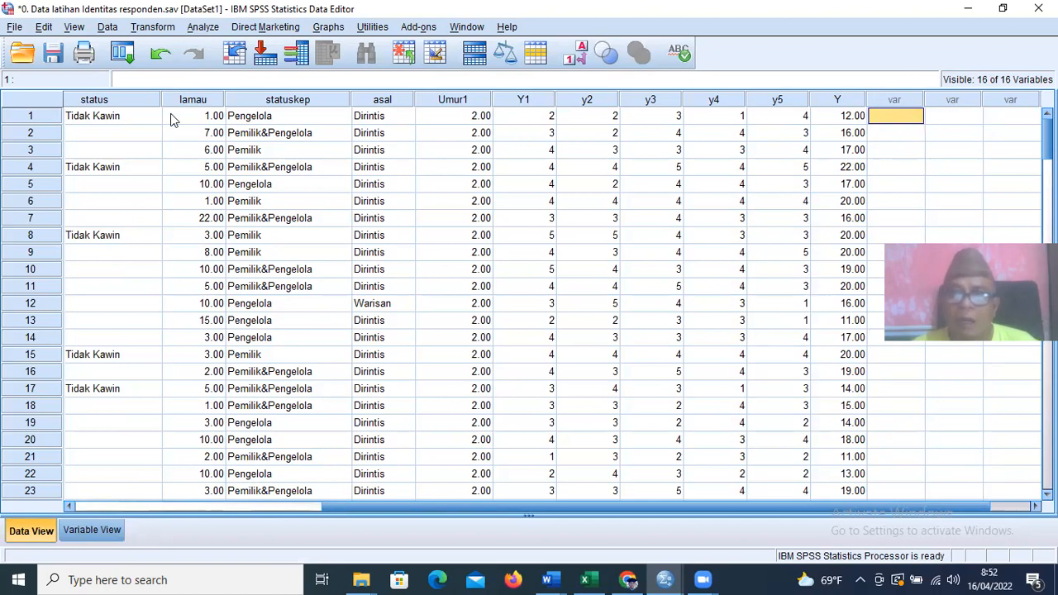
# Step: Start Recode into Different Variables with Kinerja Karyawan [Y] as the input variable
pyautogui.click(162, 29)
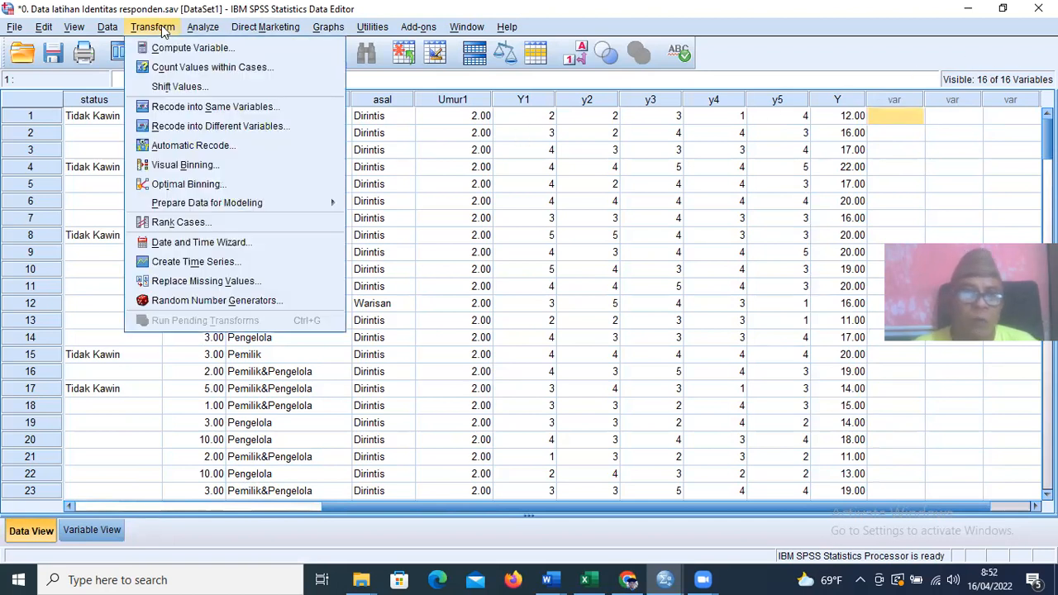
pyautogui.click(200, 125)
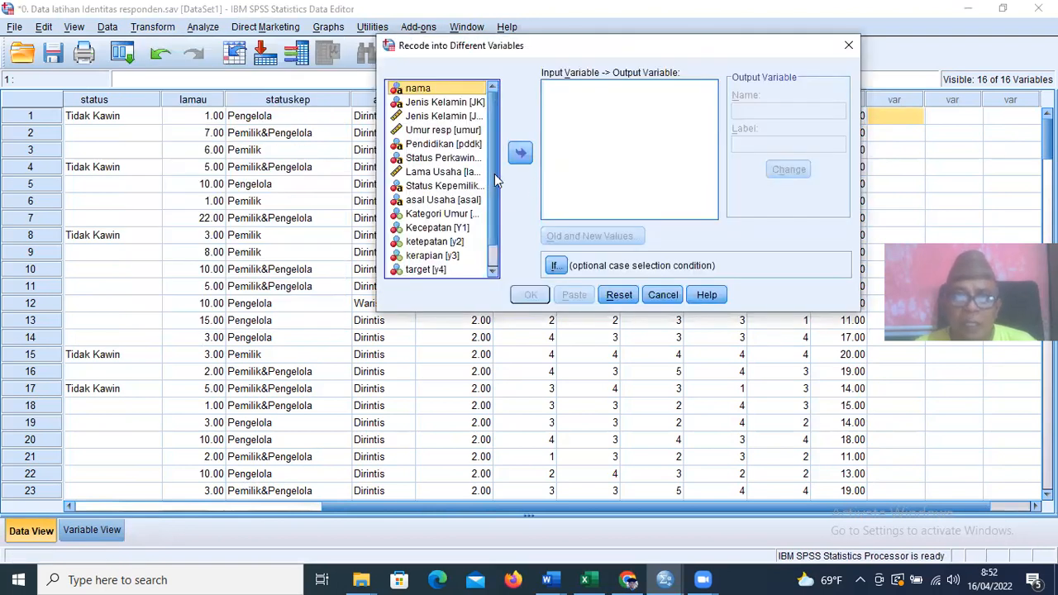
pyautogui.scroll(-1, 494, 174)
pyautogui.click(430, 271)
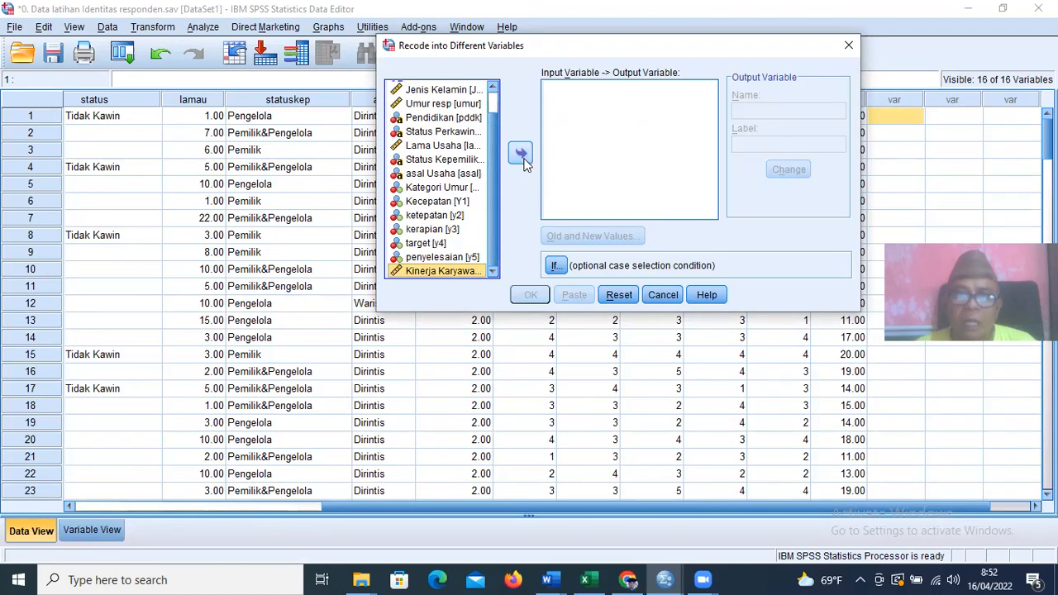
pyautogui.click(521, 155)
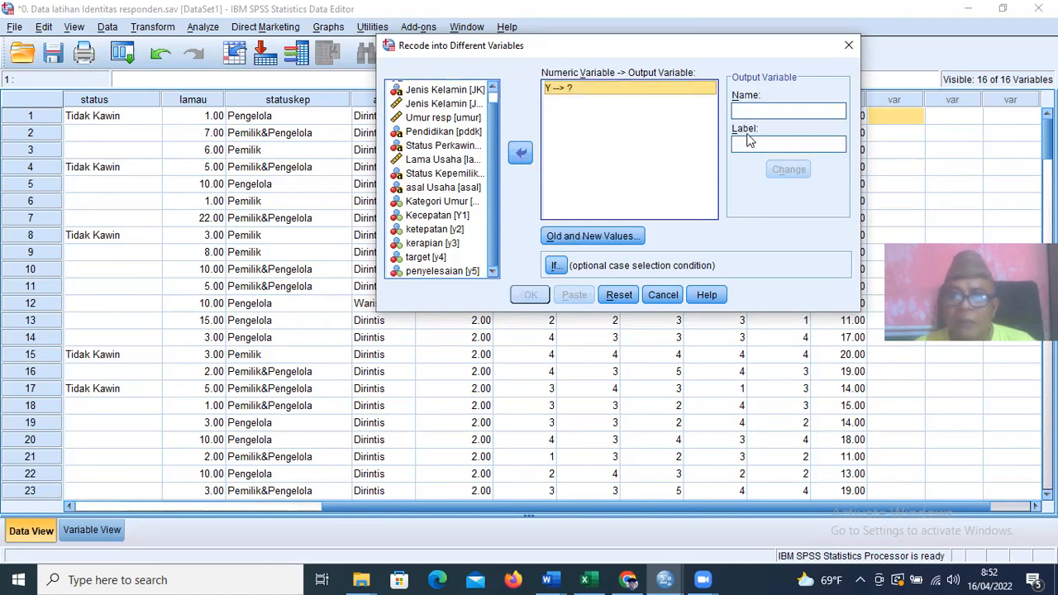
# Step: Name the output variable YY and enter the label "Kategori Kinerja Kry"
pyautogui.click(753, 109)
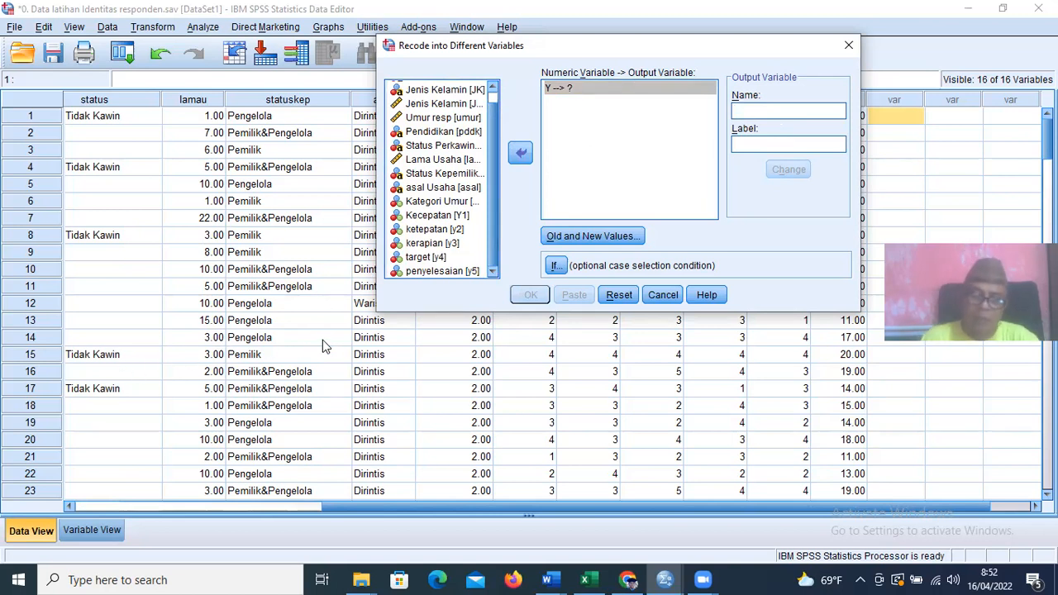
pyautogui.write('YY')
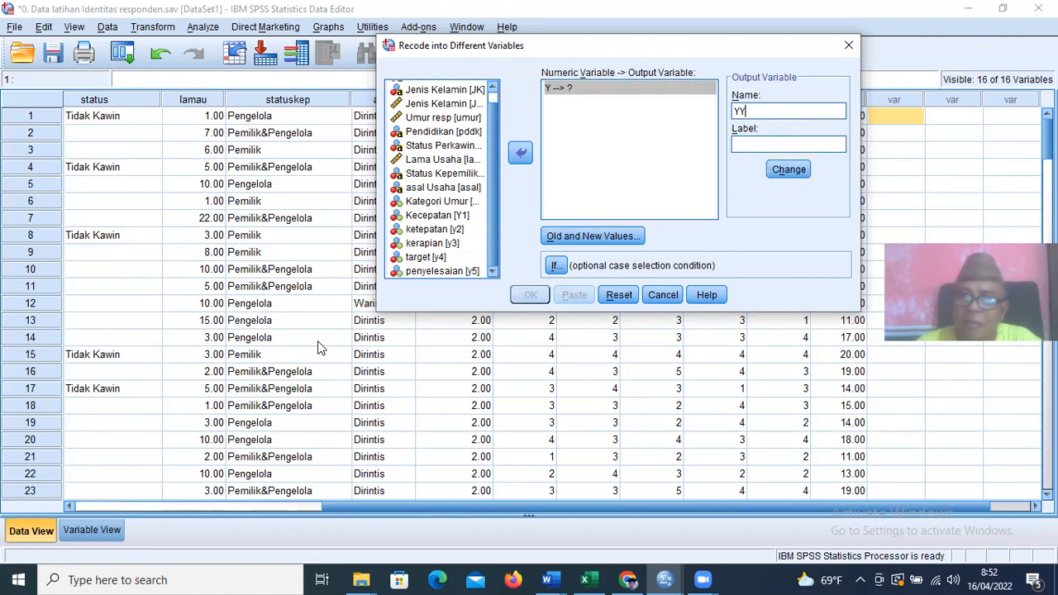
pyautogui.click(772, 143)
pyautogui.write('K')
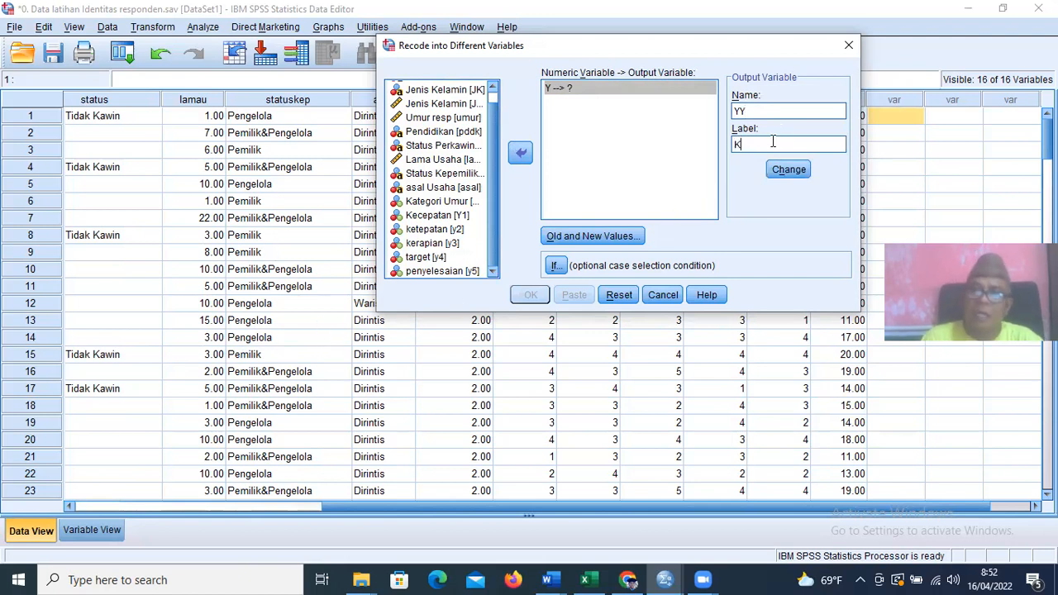
pyautogui.write('atego')
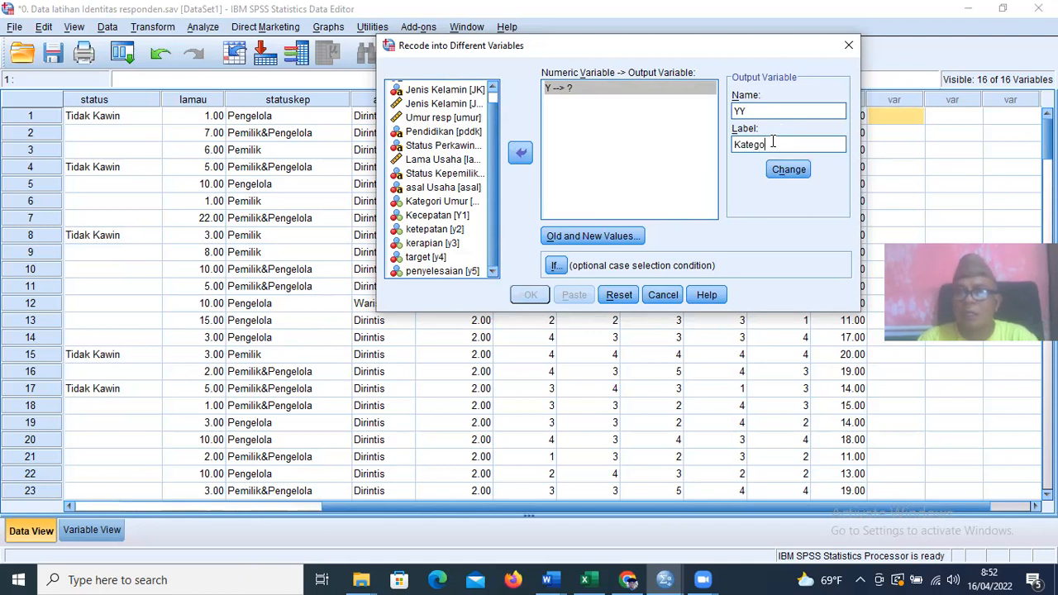
pyautogui.write('ri Kinerja K')
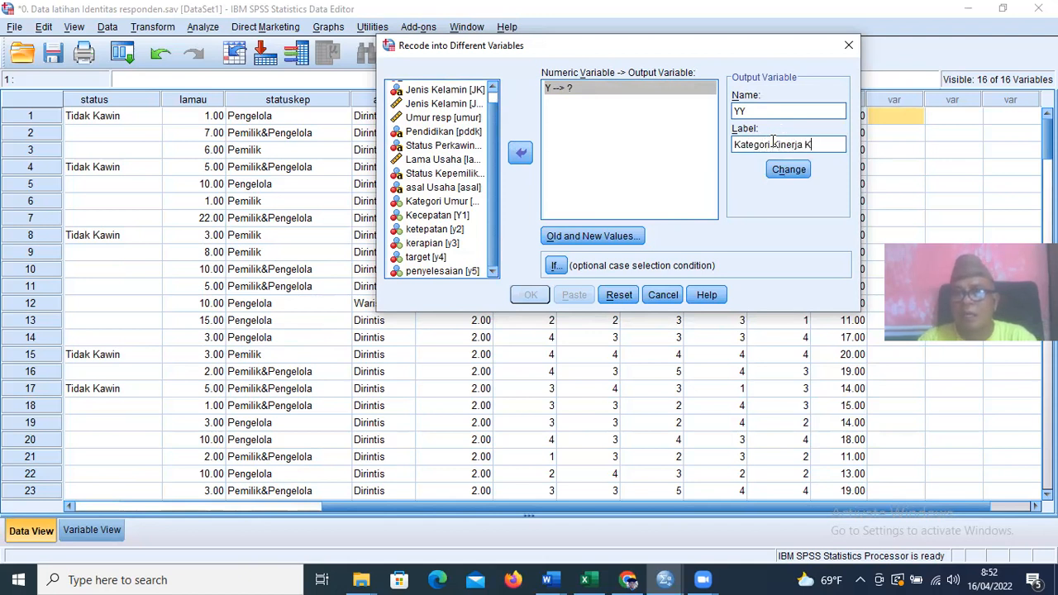
pyautogui.write('ry')
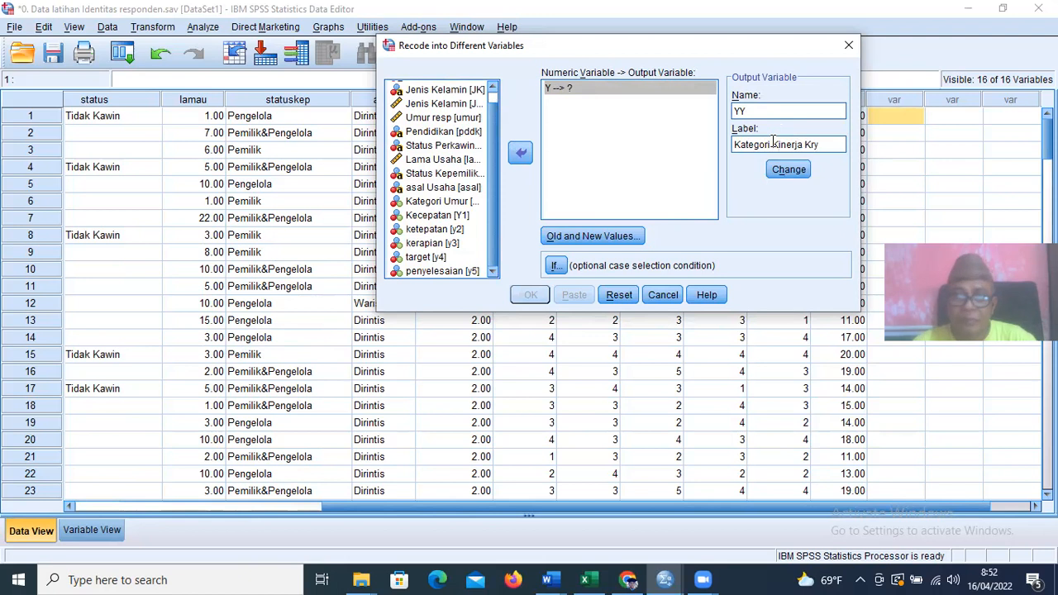
# Step: Open the recode's old and new values settings, then switch to the Excel workbook to check the category ranges below the data
pyautogui.click(596, 240)
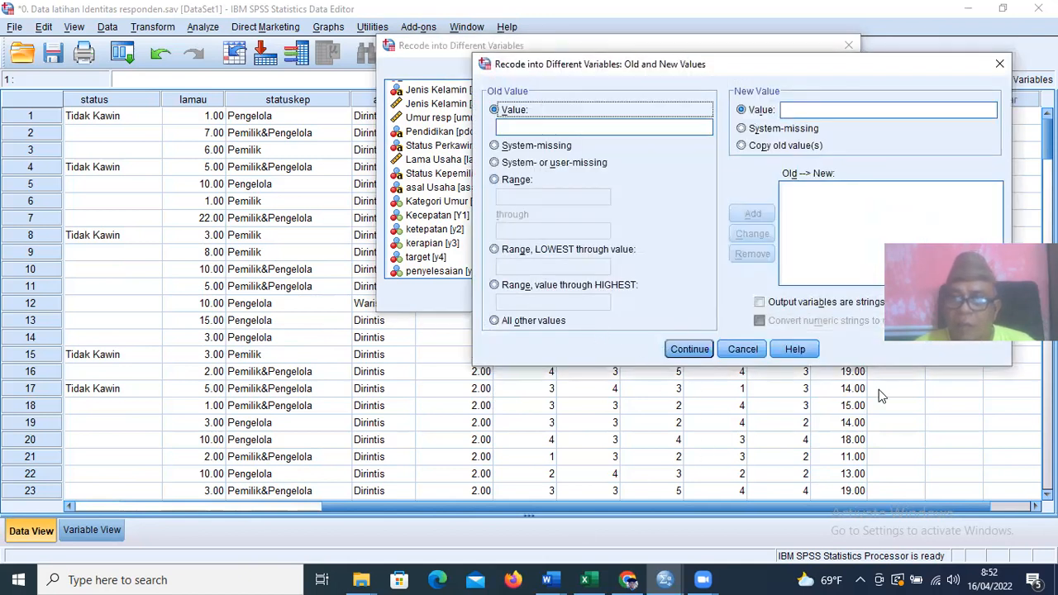
pyautogui.click(584, 579)
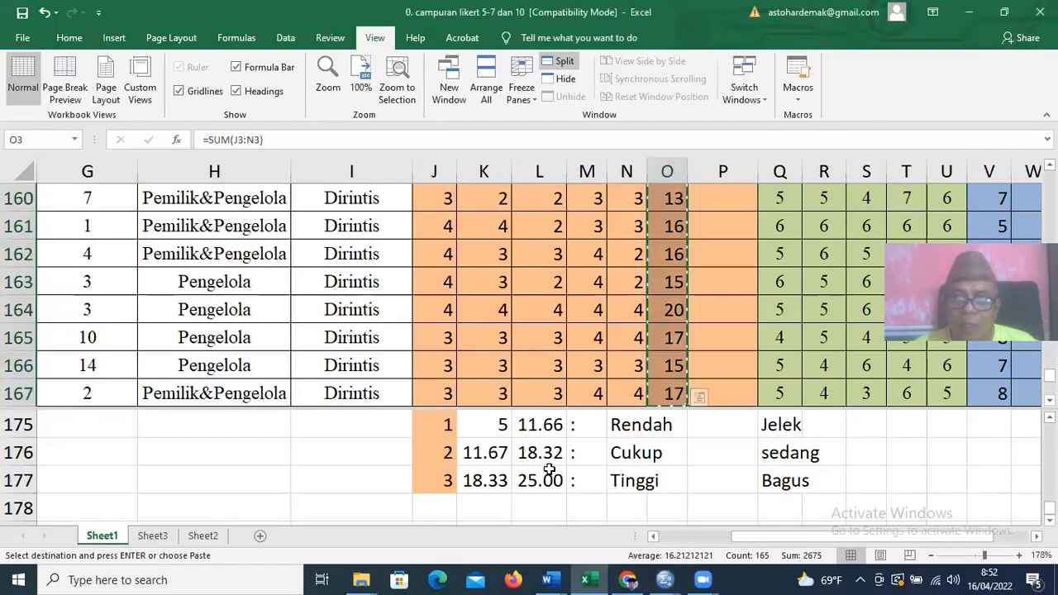
pyautogui.click(524, 454)
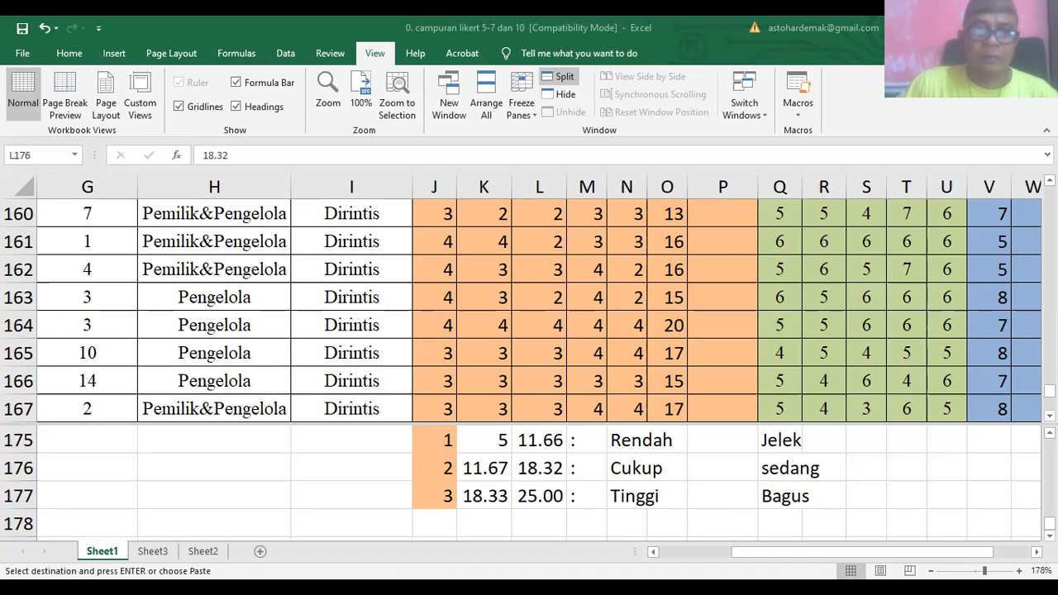
# Step: Add a new worksheet after Sheet2 and paste the copied category codes into column A from A1
pyautogui.press('Escape')
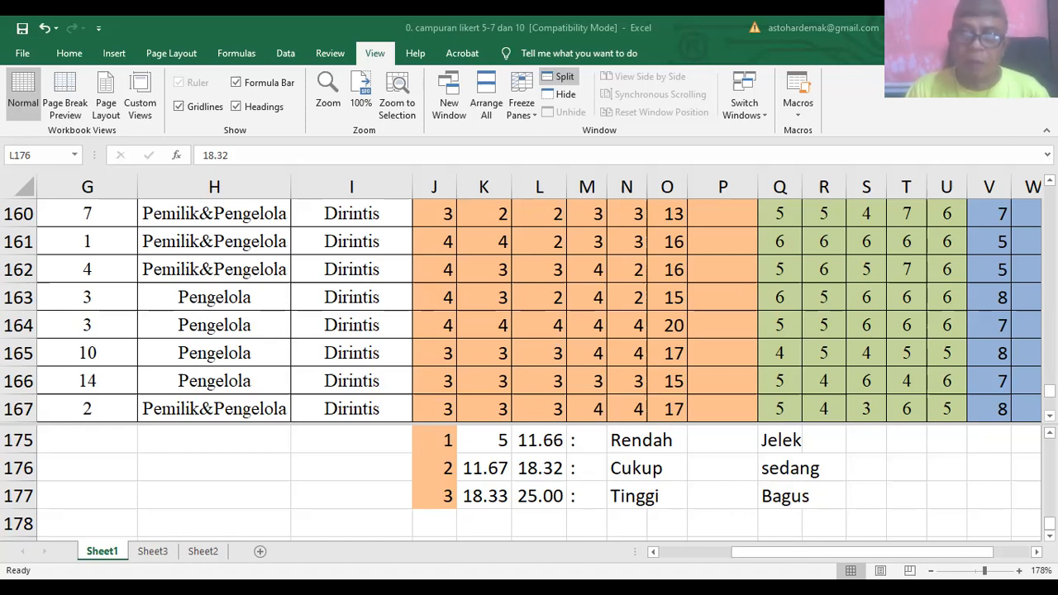
pyautogui.click(204, 551)
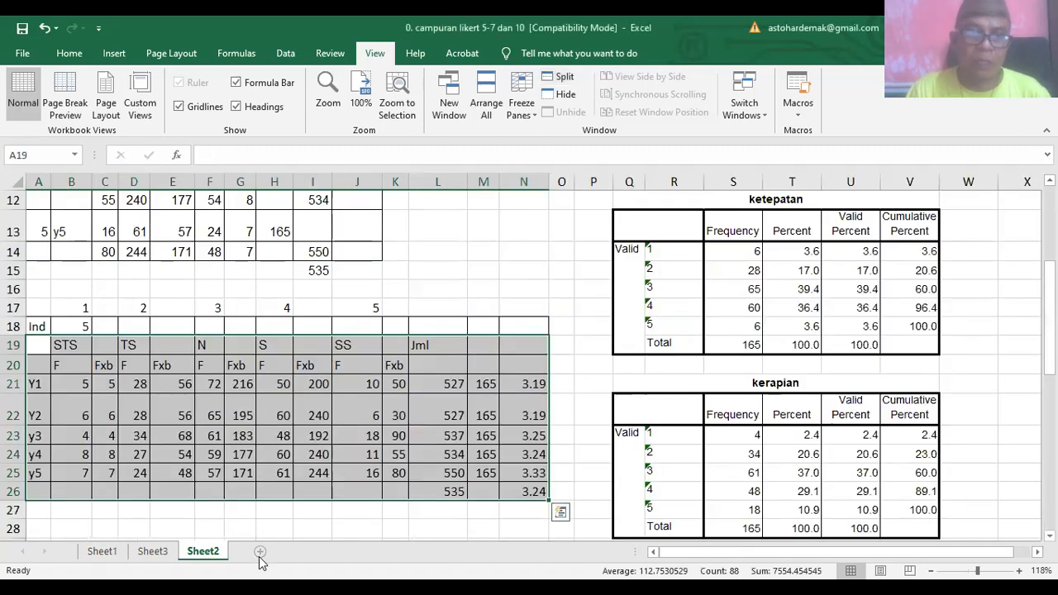
pyautogui.click(259, 551)
pyautogui.hotkey('ctrl', 'v')
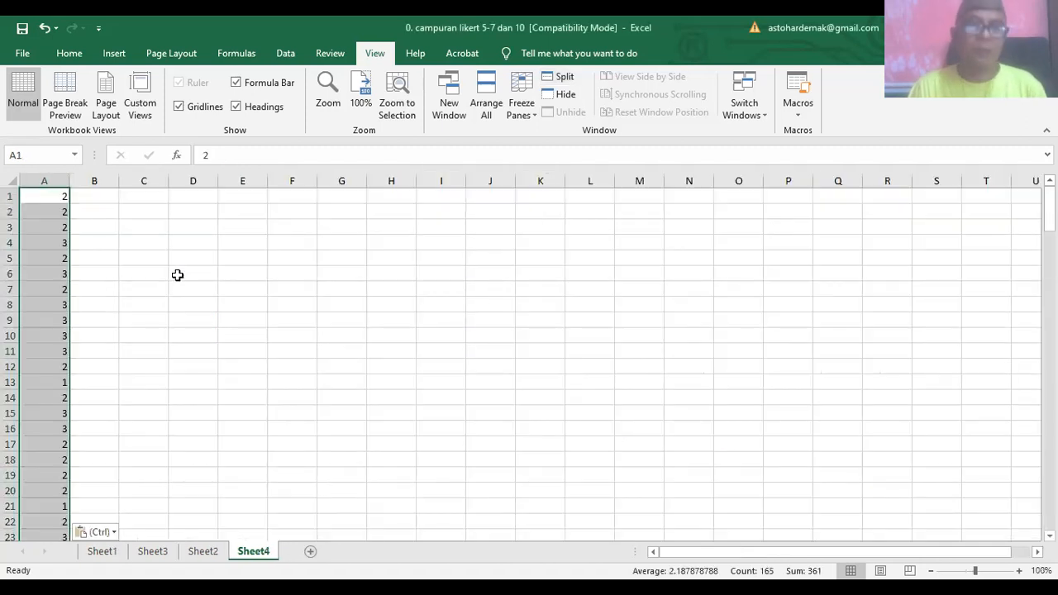
pyautogui.press('Right')
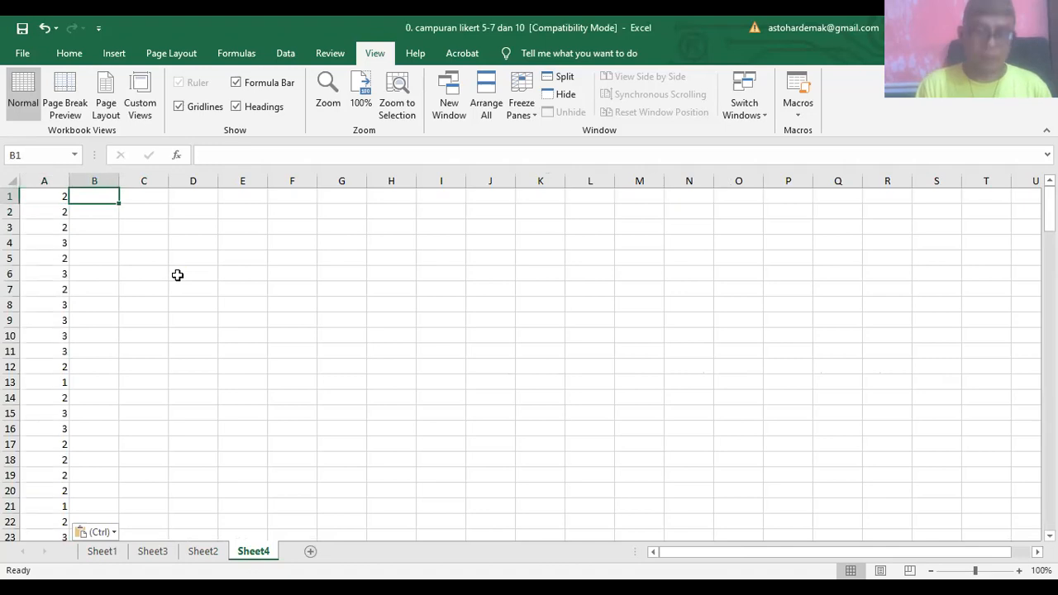
# Step: Replace every 1 in the pasted codes with "Rendah"
pyautogui.hotkey('ctrl', 'h')
pyautogui.write('1')
pyautogui.click(221, 226)
pyautogui.write('rdn')
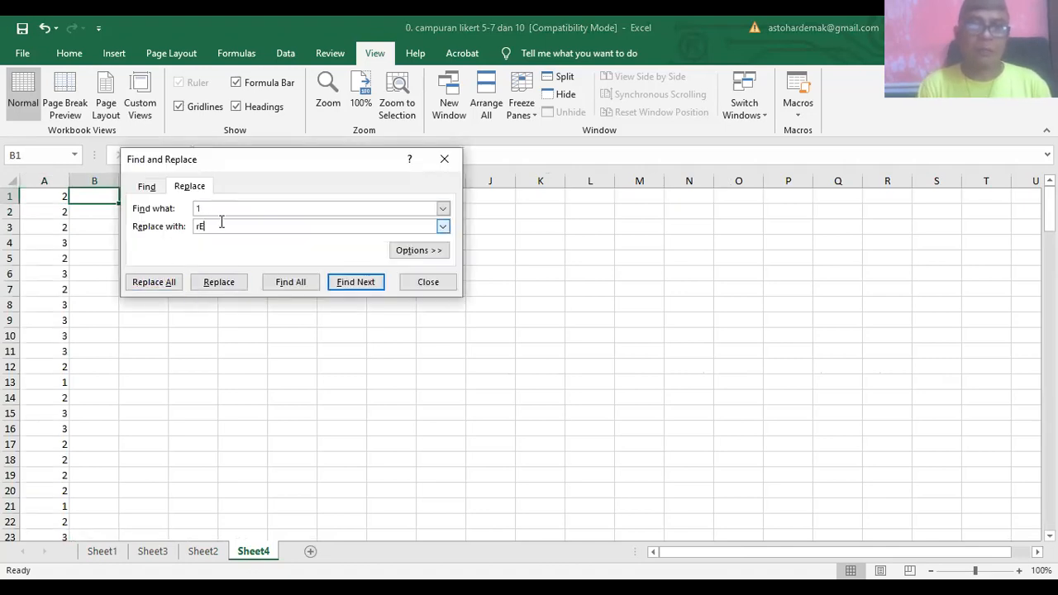
pyautogui.press('BackSpace')
pyautogui.press('BackSpace')
pyautogui.press('BackSpace')
pyautogui.write('Rendah')
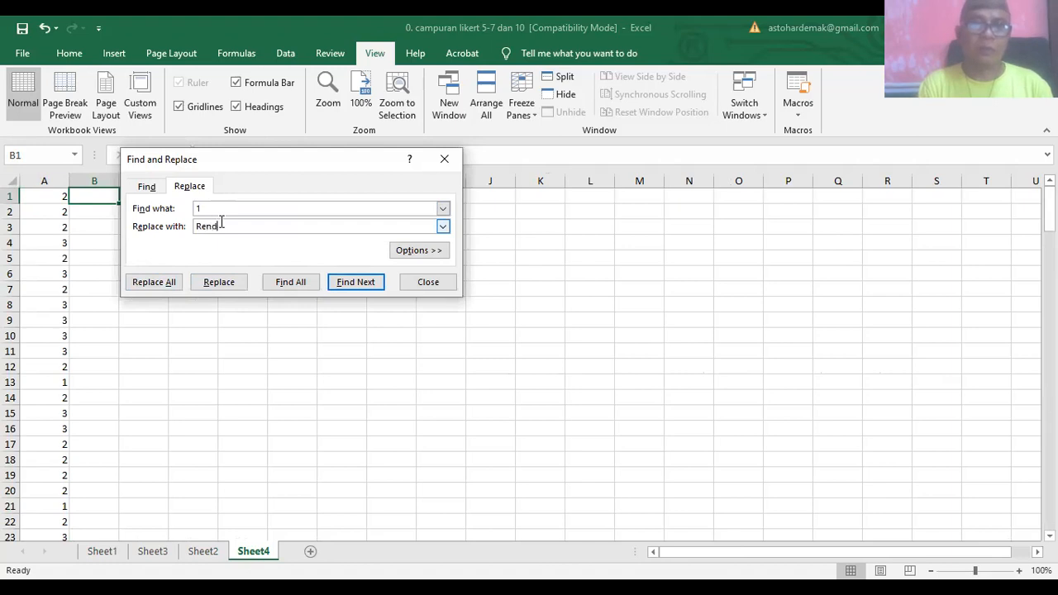
pyautogui.click(149, 283)
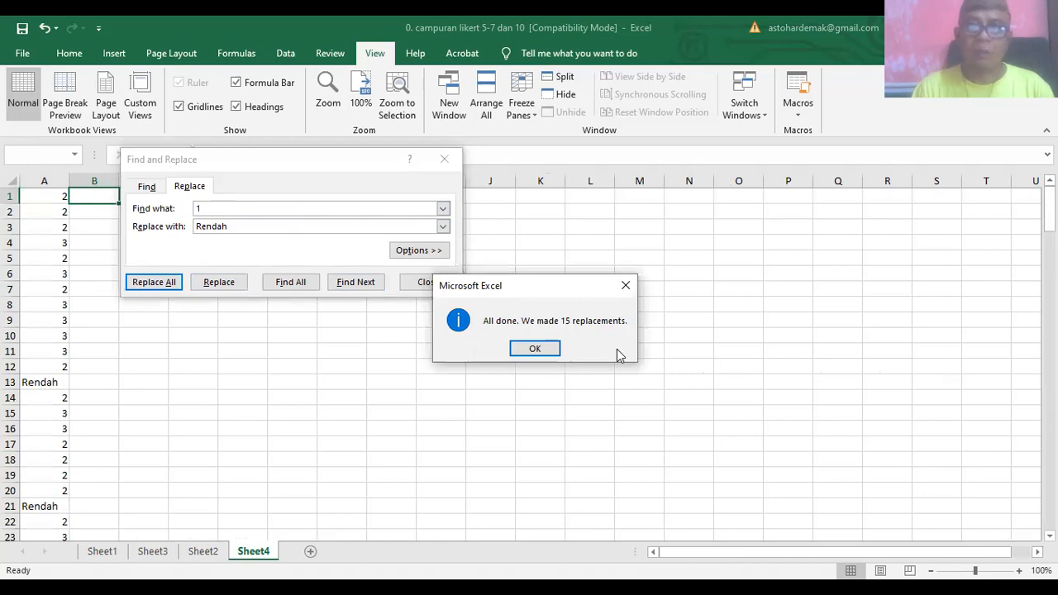
pyautogui.press('Return')
# Step: Replace every 2 in the pasted codes with "Sedang"
pyautogui.write('2')
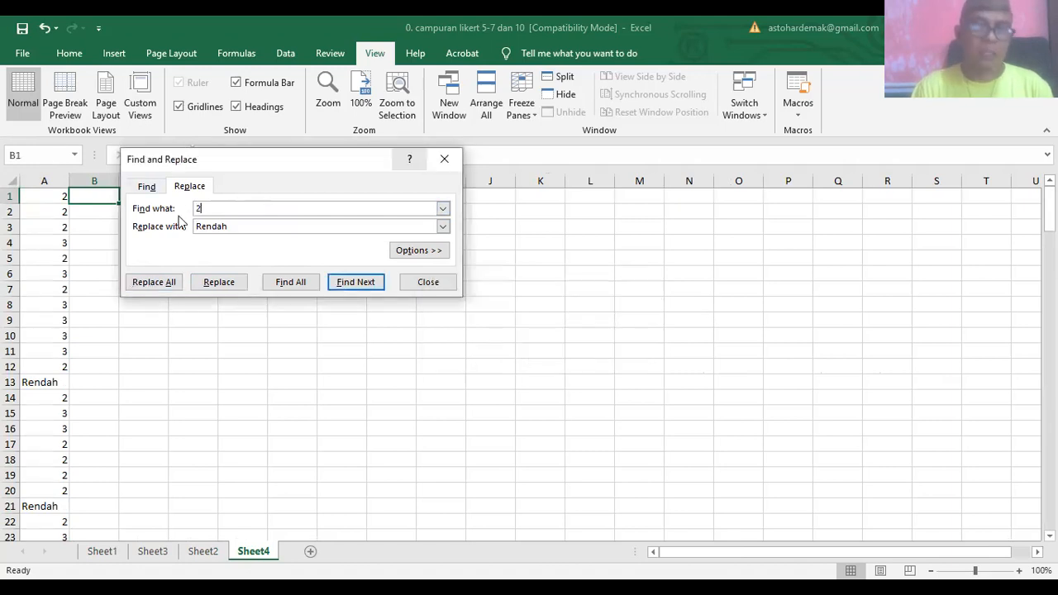
pyautogui.doubleClick(271, 227)
pyautogui.write('Sedang')
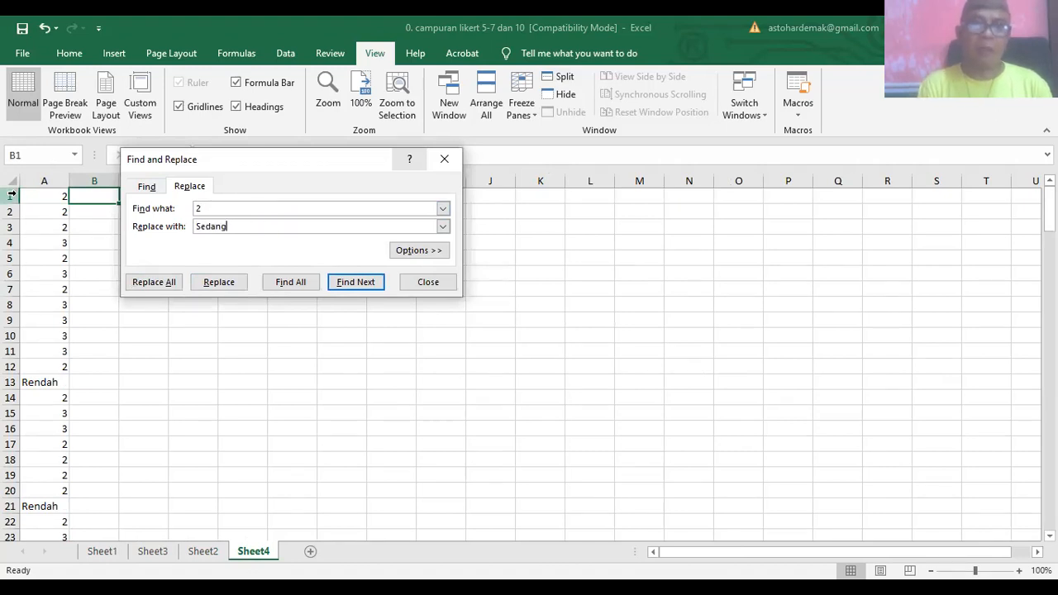
pyautogui.click(134, 282)
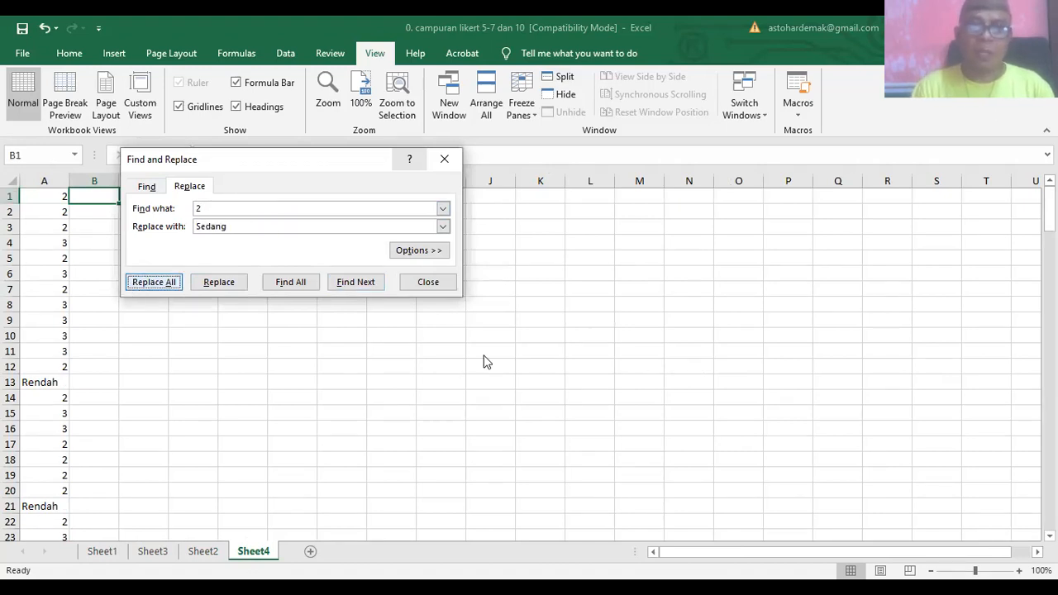
pyautogui.press('Return')
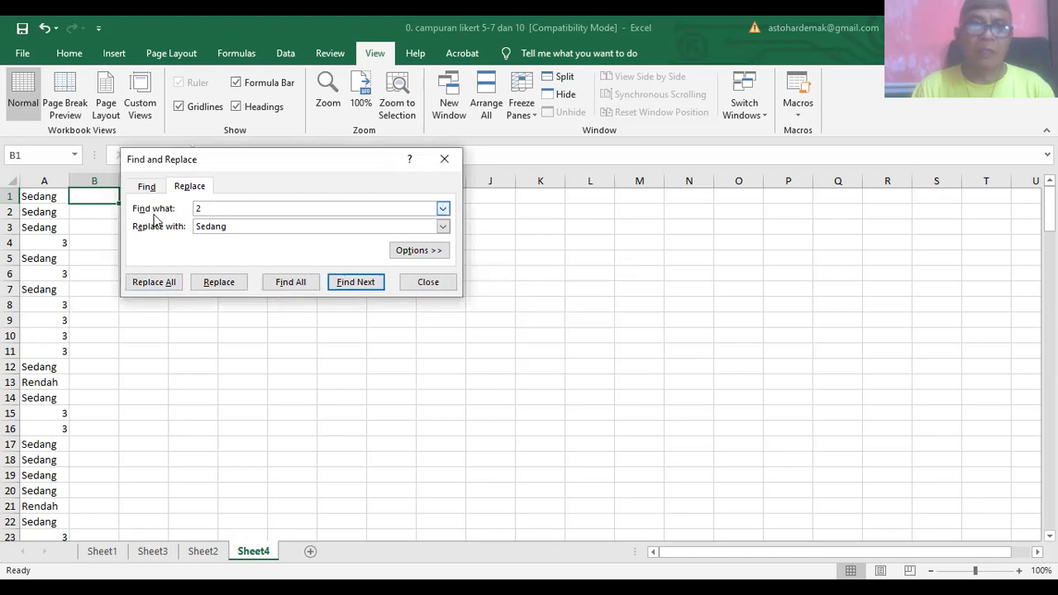
# Step: Replace every 3 in the pasted codes with "Tinggi" and close Find and Replace
pyautogui.doubleClick(206, 210)
pyautogui.write('3')
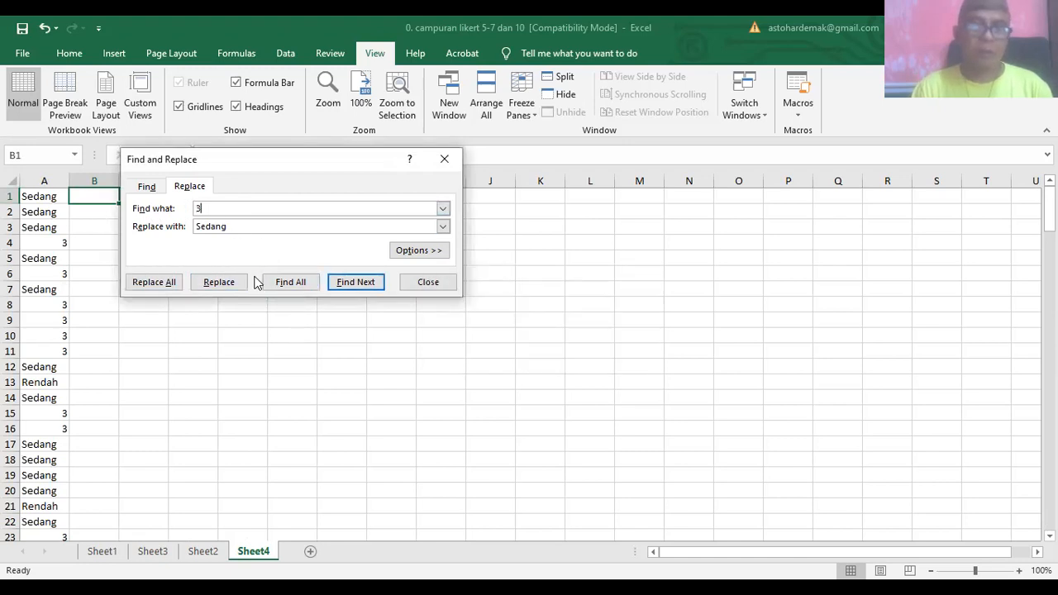
pyautogui.doubleClick(243, 227)
pyautogui.write('Tinggi')
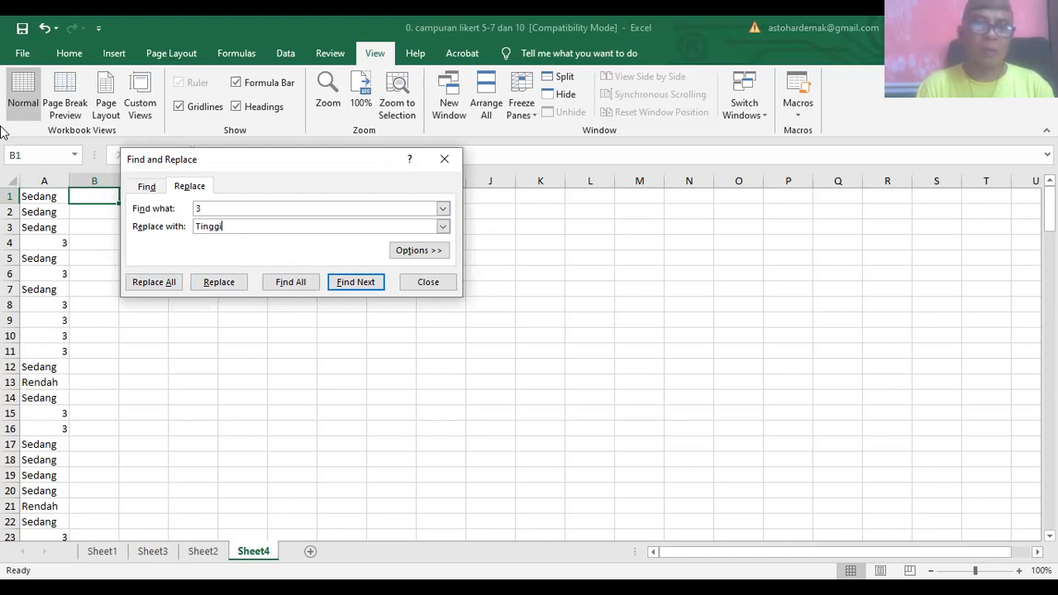
pyautogui.click(146, 282)
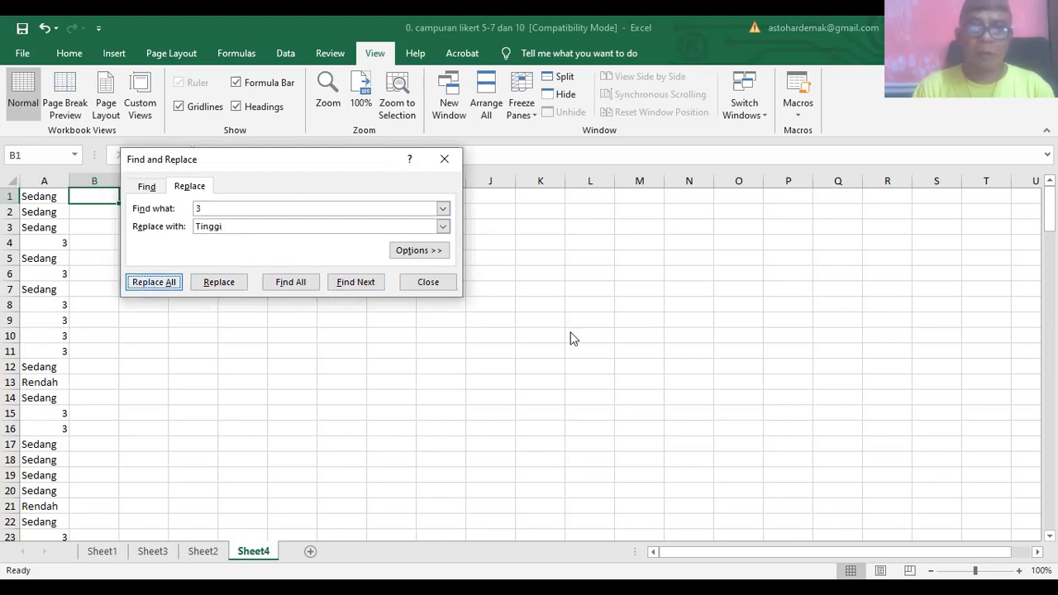
pyautogui.click(546, 352)
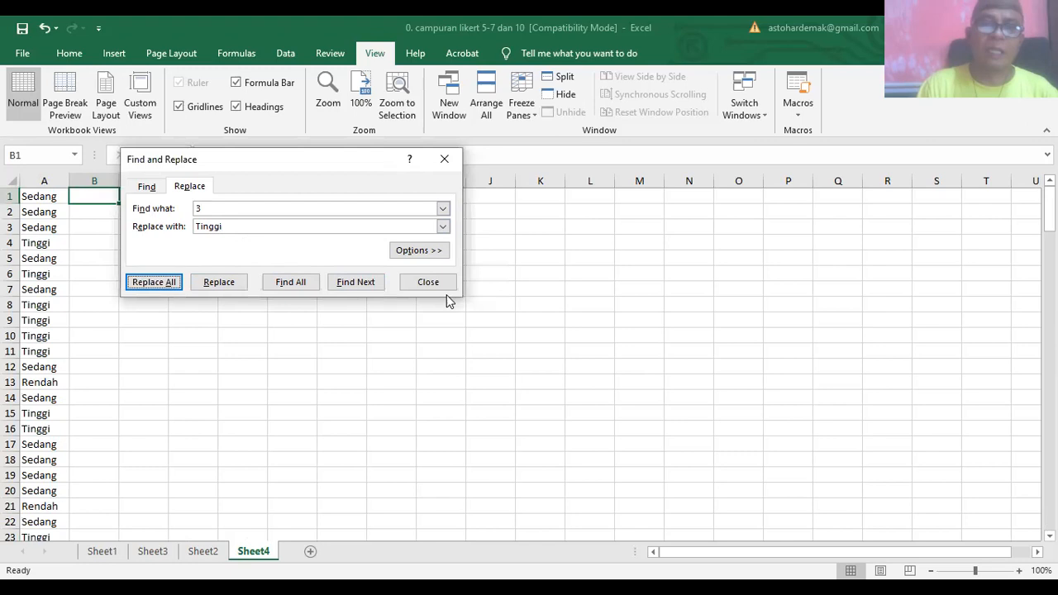
pyautogui.click(443, 288)
# Step: Copy all the category labels in column A of Sheet4, from A1 down to A165
pyautogui.click(50, 199)
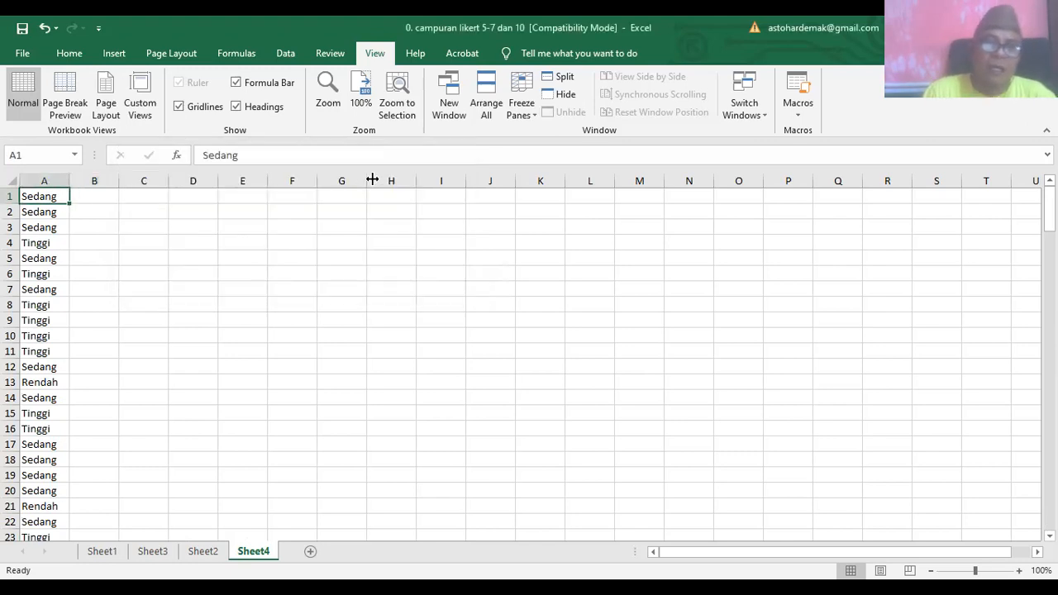
pyautogui.hotkey('ctrl', 'shift', 'Down')
pyautogui.hotkey('ctrl', 'c')
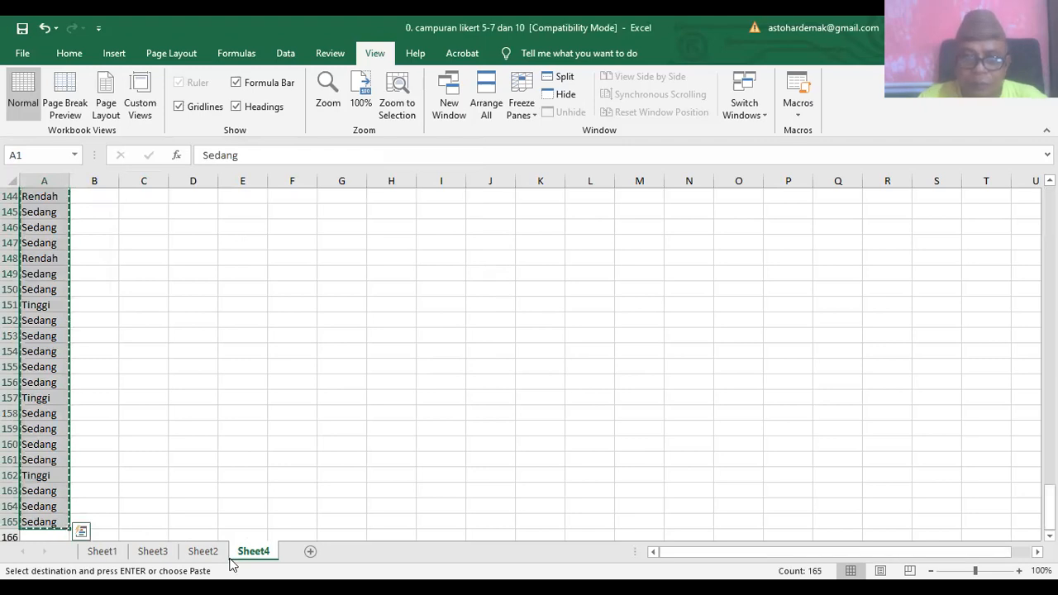
# Step: Paste the copied category labels into column P of Sheet1 from P3 down, beside the likert 5 totals
pyautogui.click(100, 551)
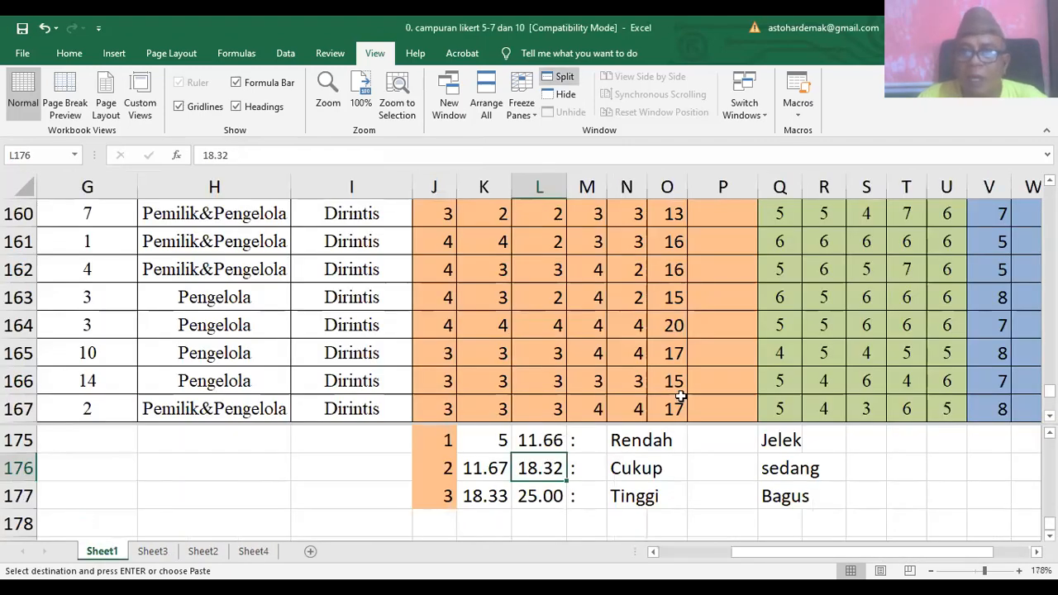
pyautogui.click(713, 243)
pyautogui.scroll(20, 719, 232)
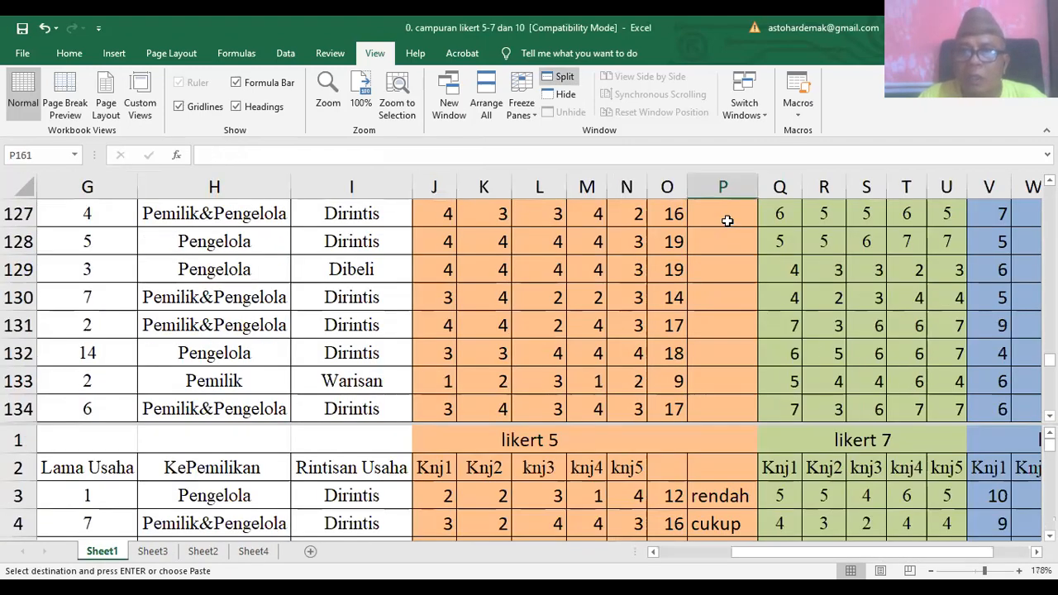
pyautogui.click(726, 221)
pyautogui.hotkey('ctrl', 'Up')
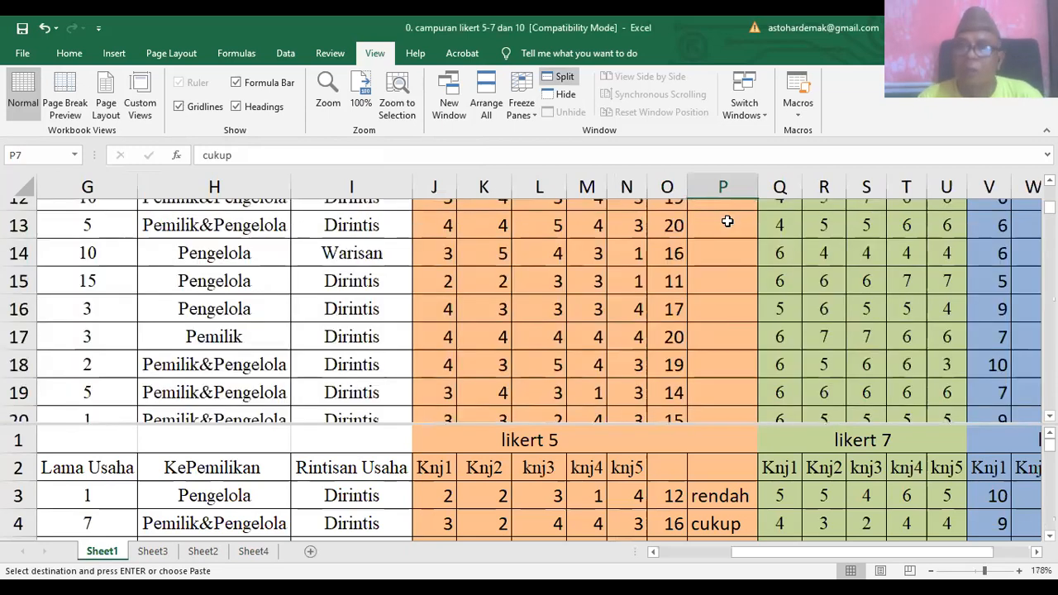
pyautogui.press('Up')
pyautogui.press('Up')
pyautogui.press('Up')
pyautogui.press('Up')
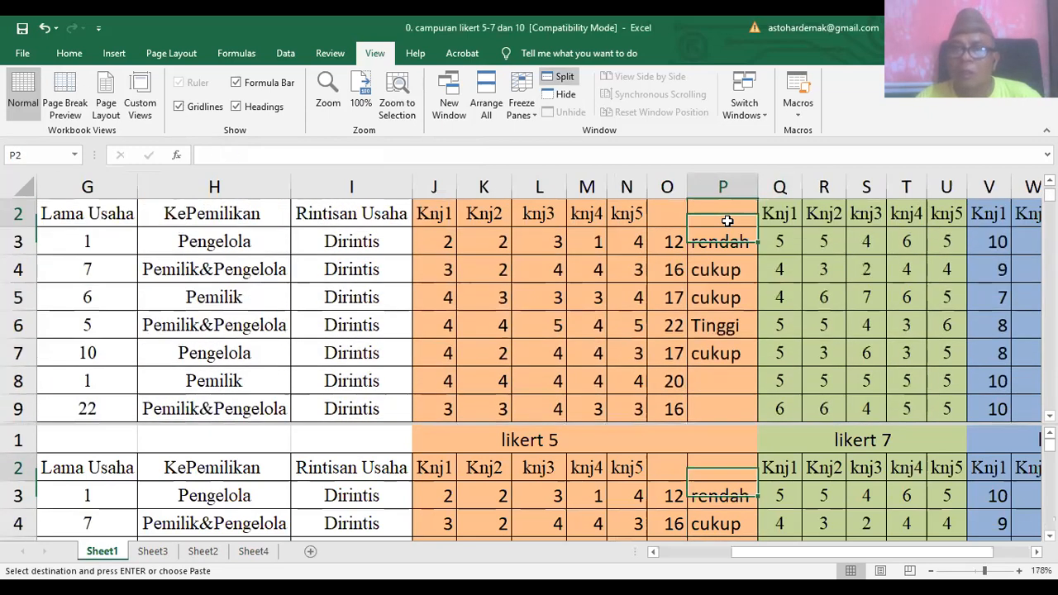
pyautogui.hotkey('ctrl', 'v')
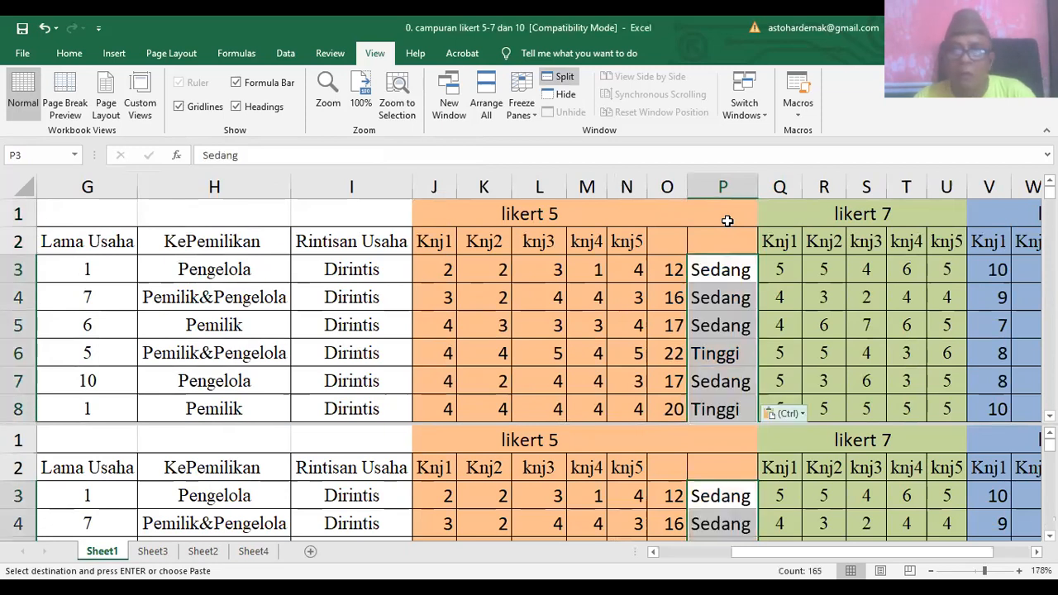
pyautogui.press('ctrl')
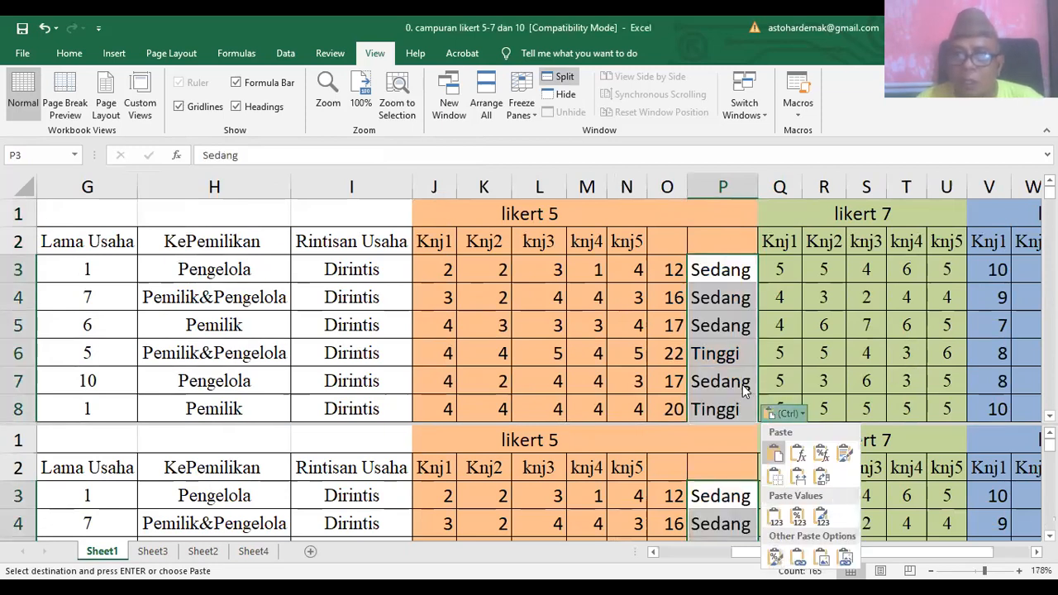
pyautogui.click(717, 372)
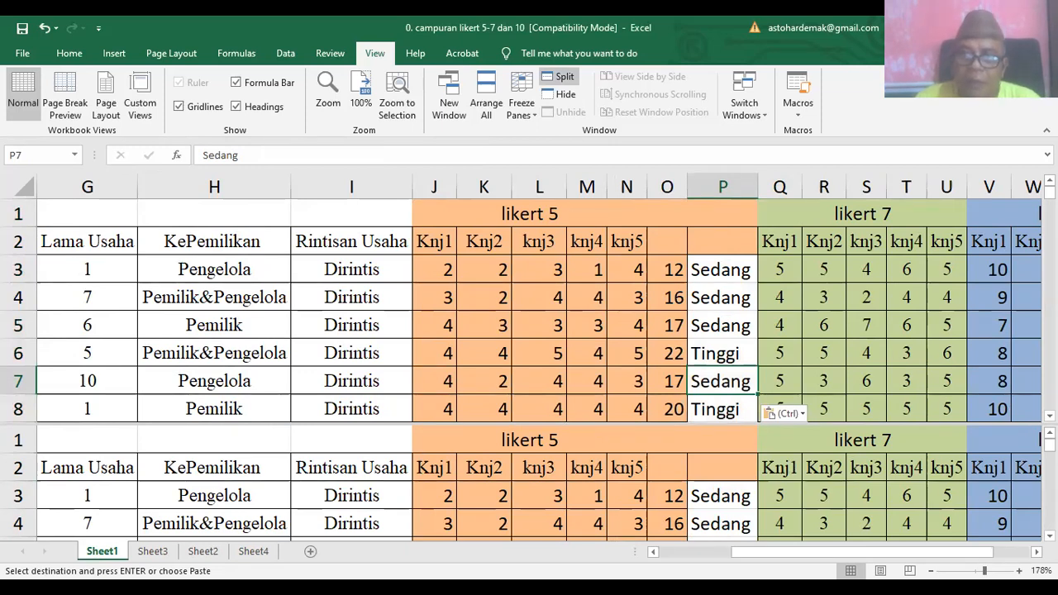
pyautogui.hotkey('alt', 'Tab')
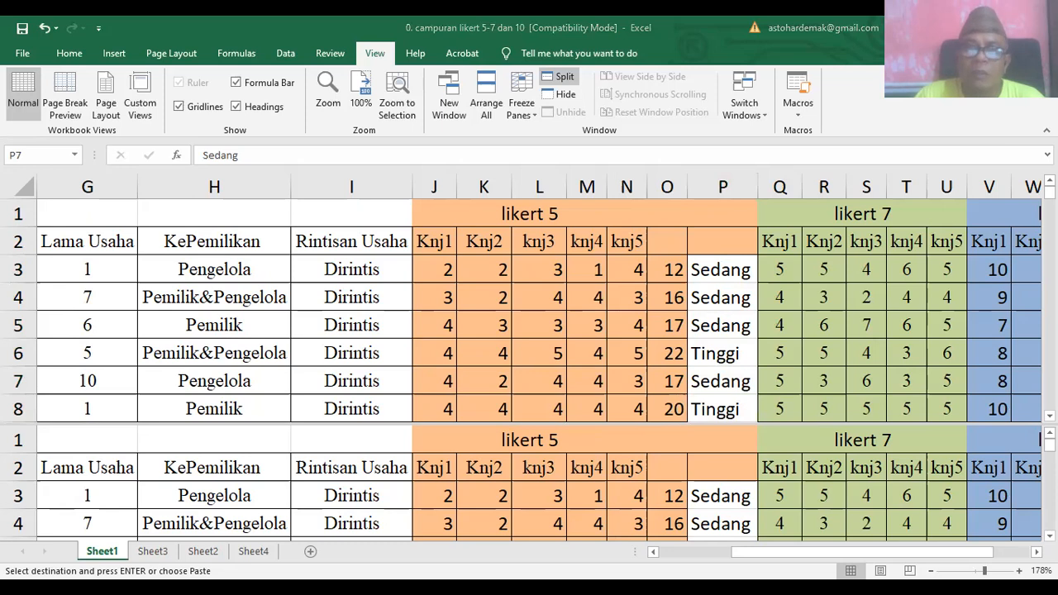